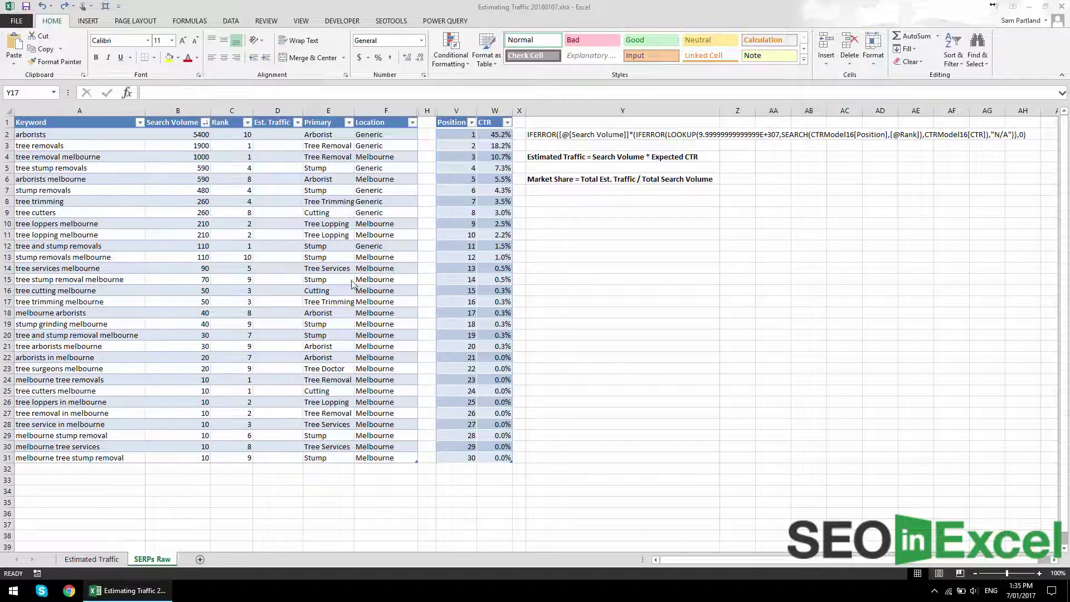
Examine the keyword table's Search Volume, Rank, Primary and Location columns, including the formula behind the Primary category
left_click(245, 135)
left_click(116, 149)
left_click(234, 146)
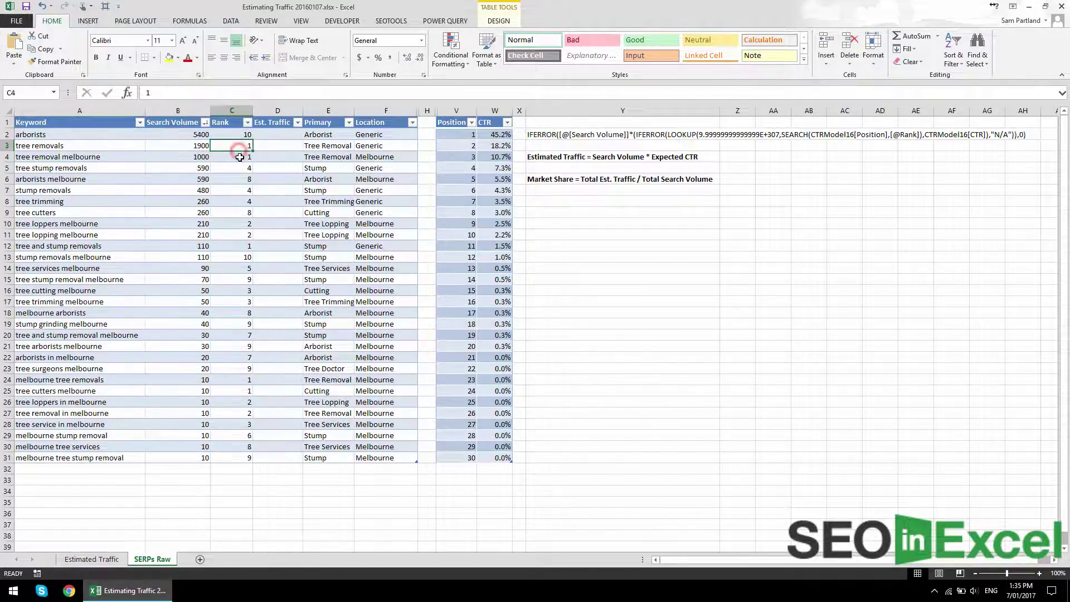
left_click(105, 177)
left_click(105, 168)
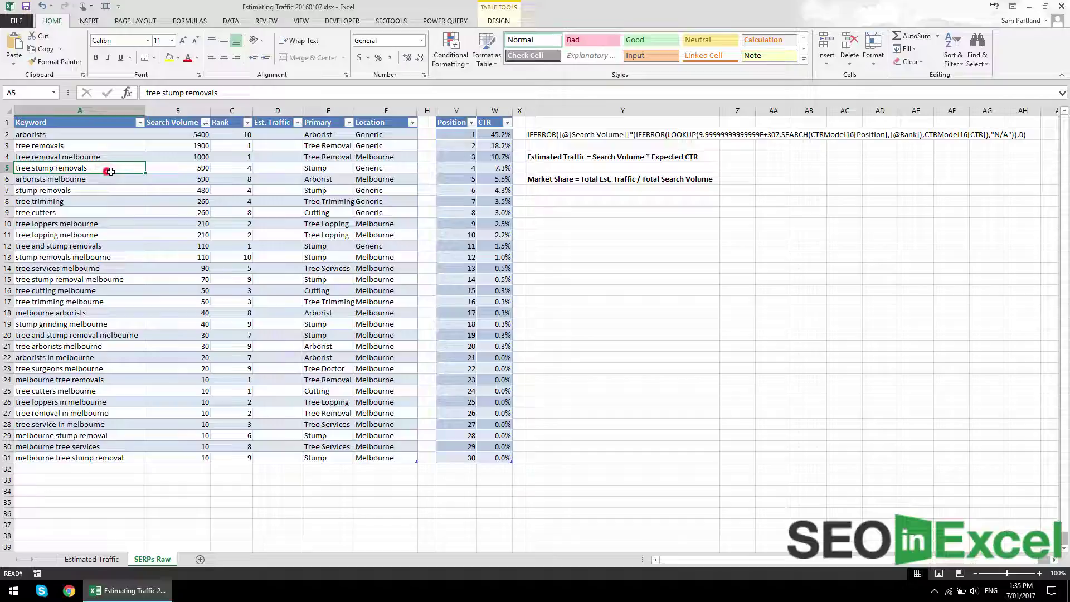
left_click(232, 168)
left_click(348, 509)
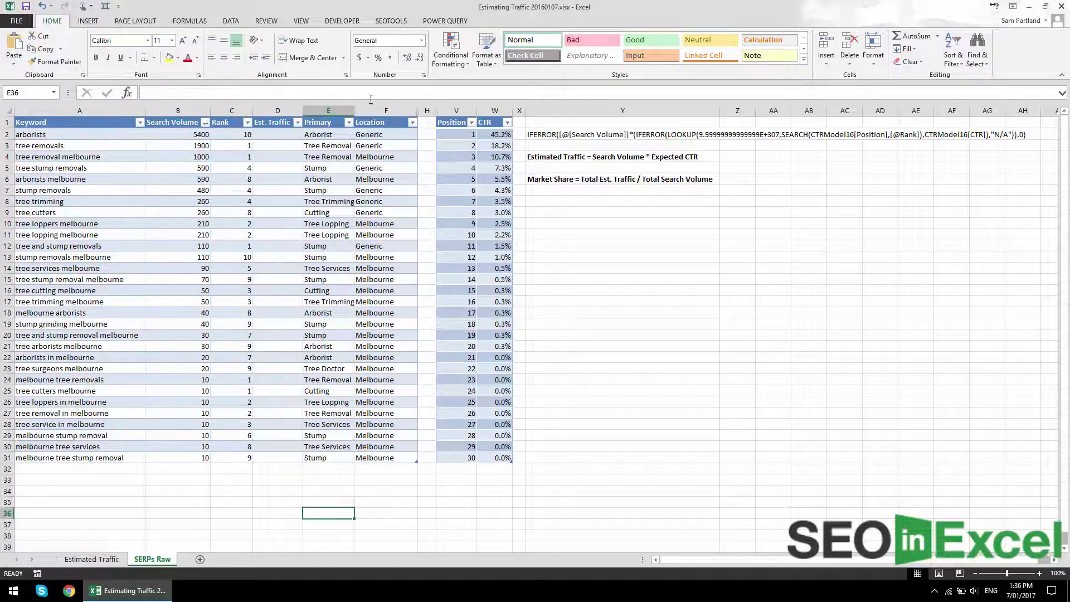
left_click_drag(185, 137, 199, 457)
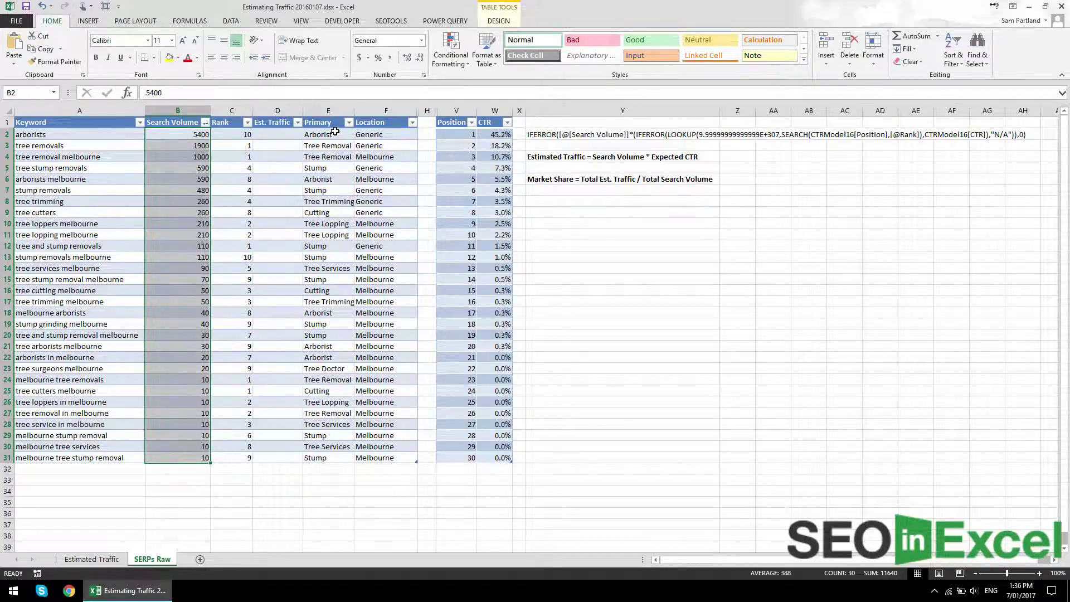
left_click(335, 131)
left_click(365, 134)
left_click(591, 331)
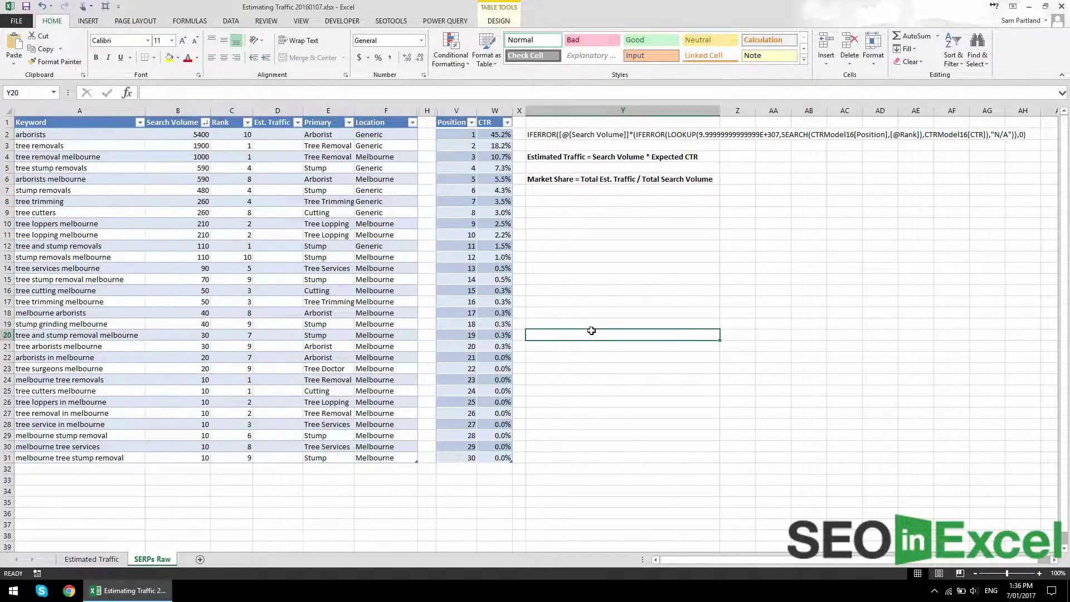
left_click(333, 135)
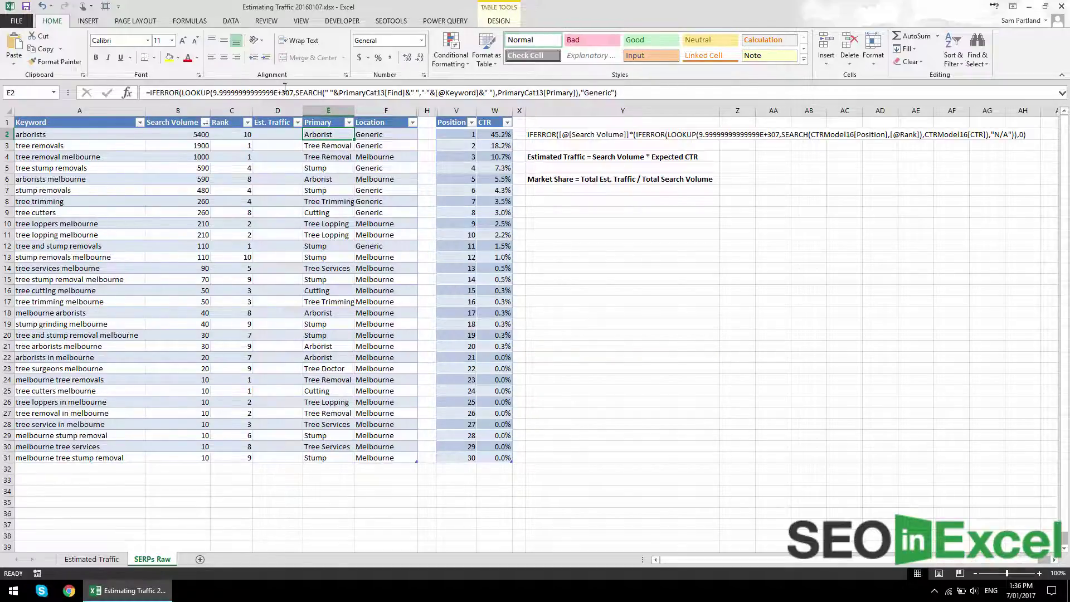
left_click(692, 312)
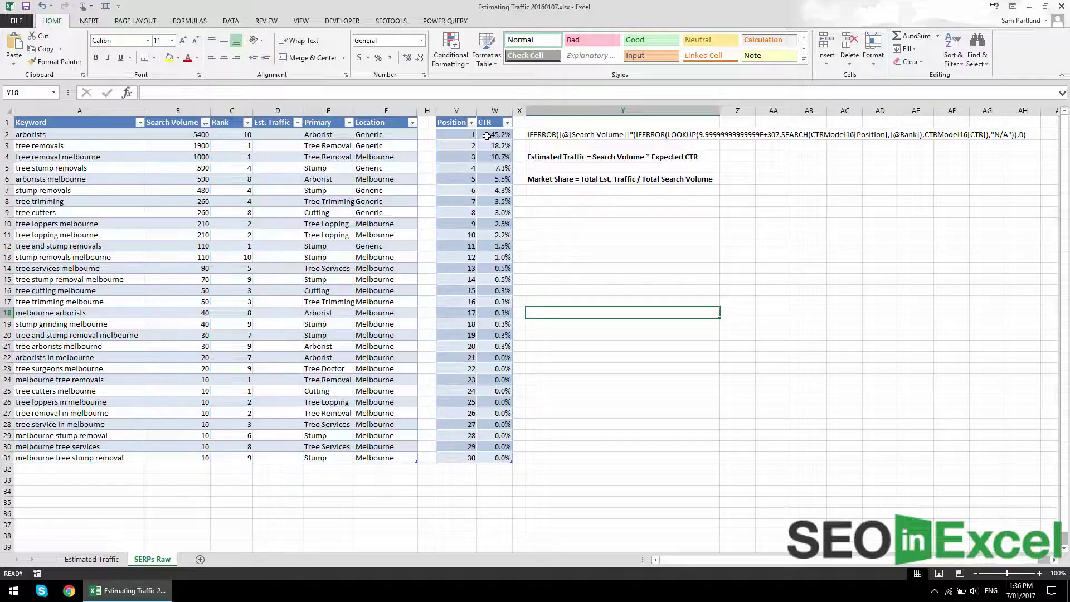
Review the CTR table's rates for positions 1 to 3 and the Estimated Traffic definition in Y4
left_click(468, 135)
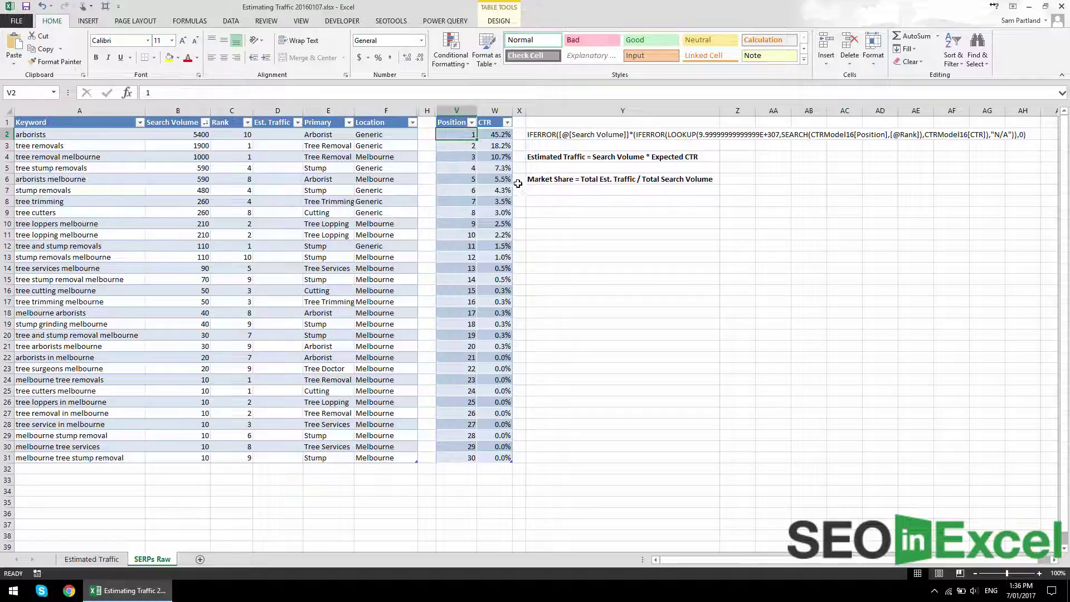
left_click(503, 136)
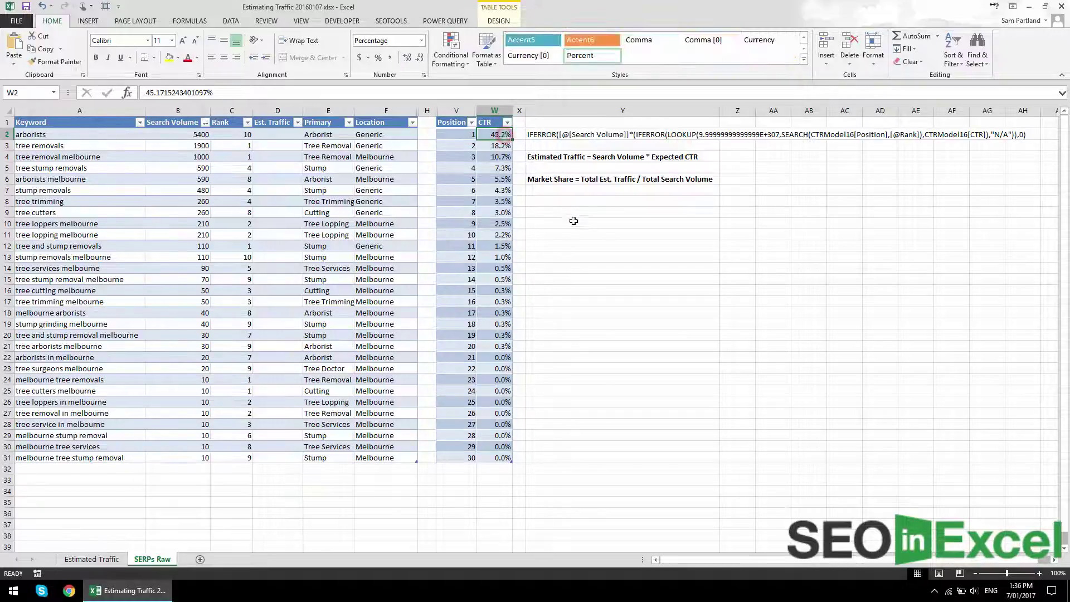
left_click(477, 146)
left_click(460, 158)
left_click(505, 161)
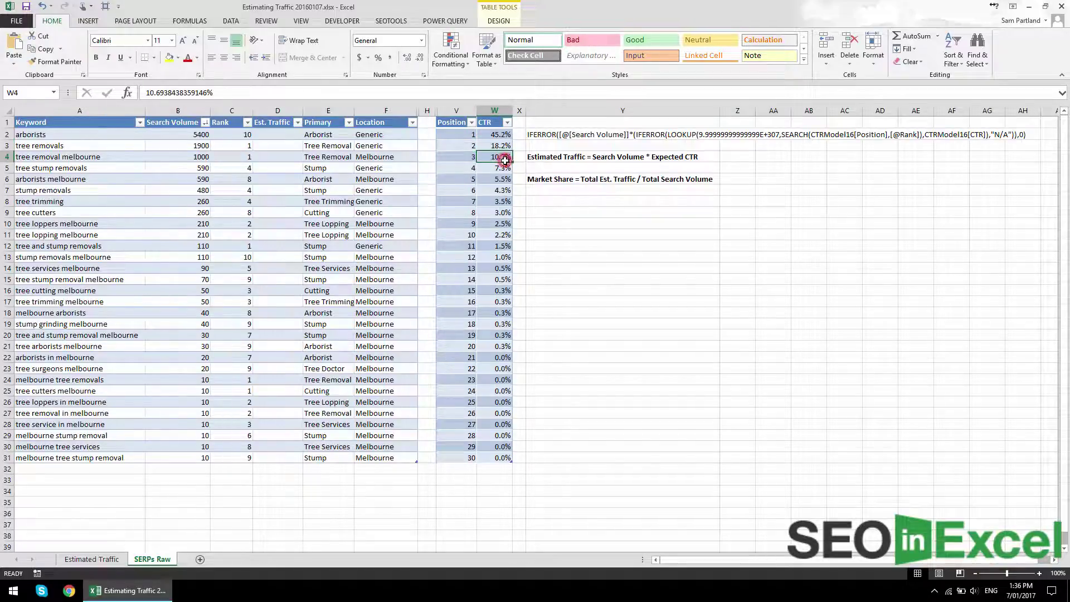
left_click(638, 269)
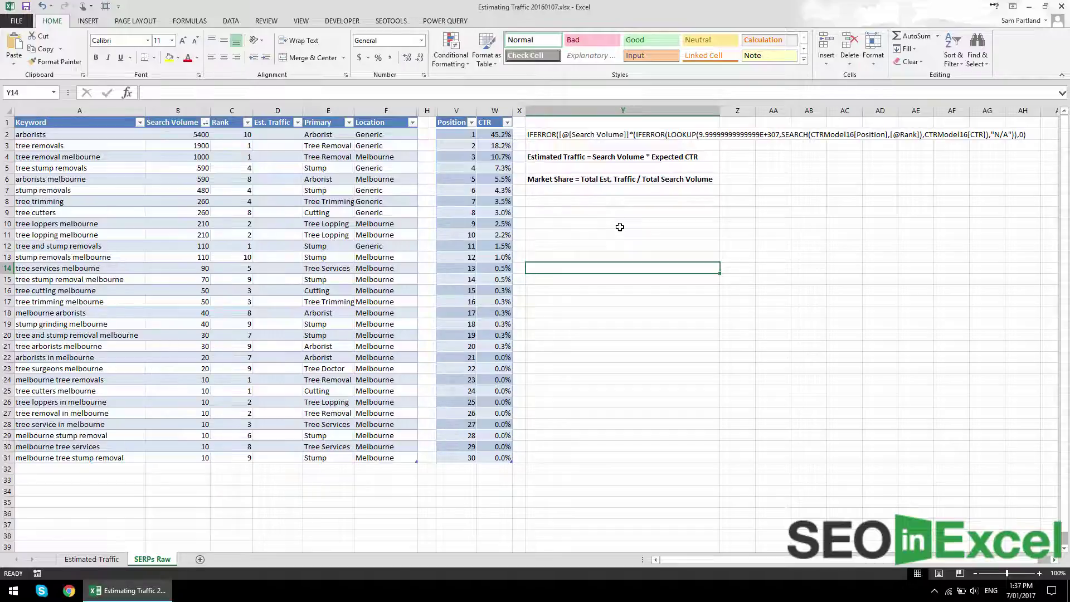
left_click(601, 157)
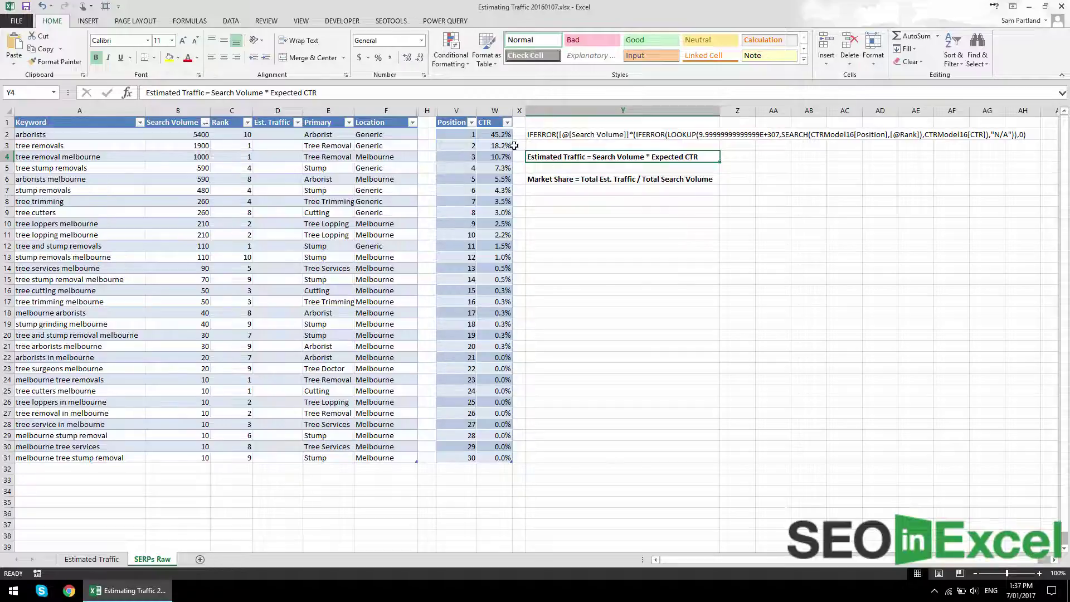
Enter a sample search volume of 1000 in Y9 and multiply it by the position 1 CTR with =Y9*W2 in Y10
left_click(593, 214)
type("100")
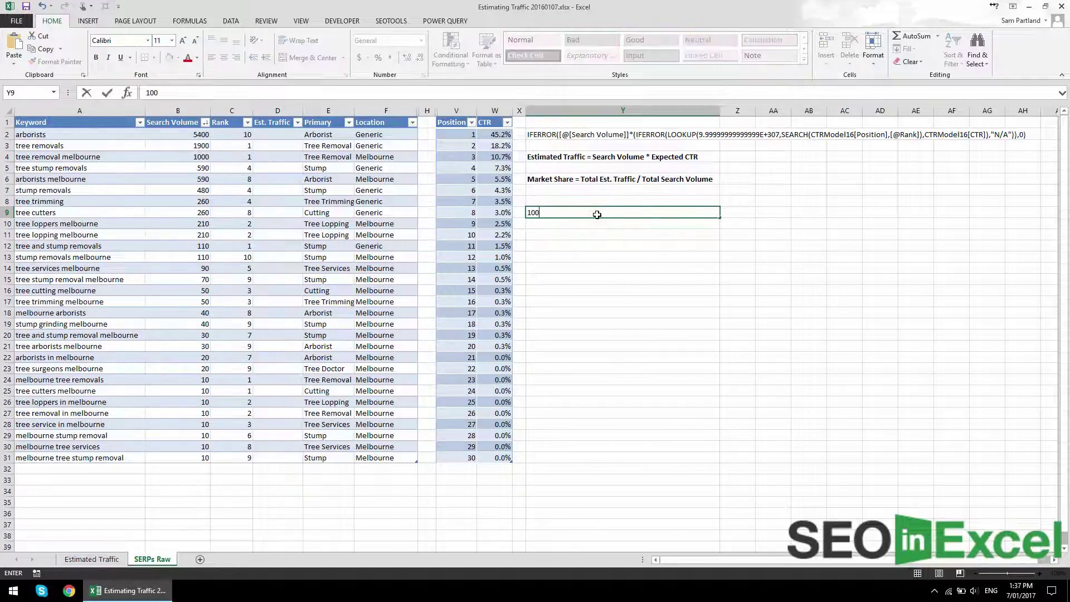
type("0")
key("Return")
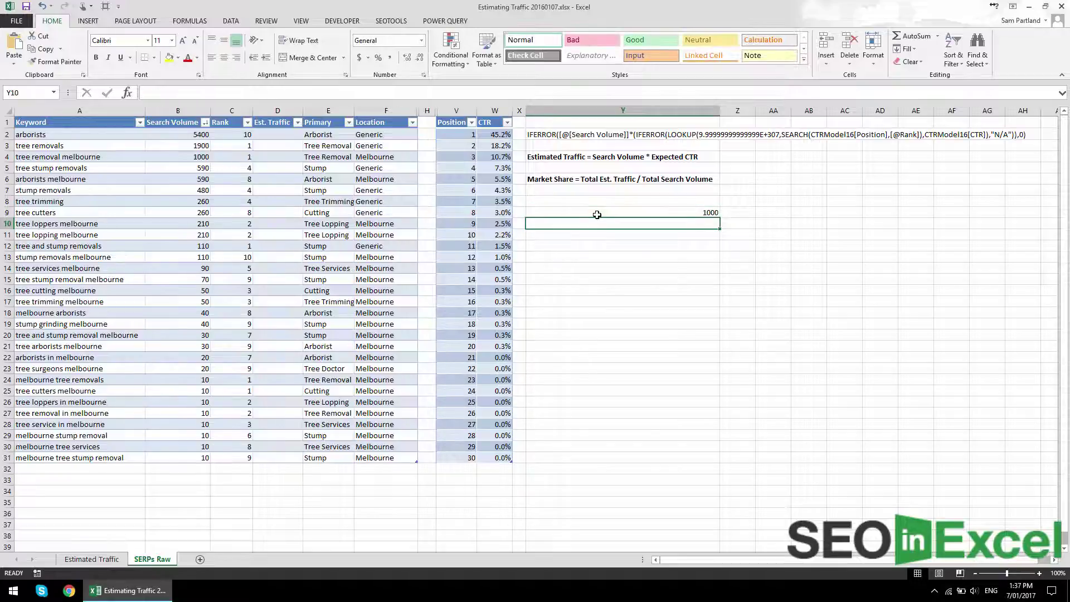
type("=")
left_click(597, 215)
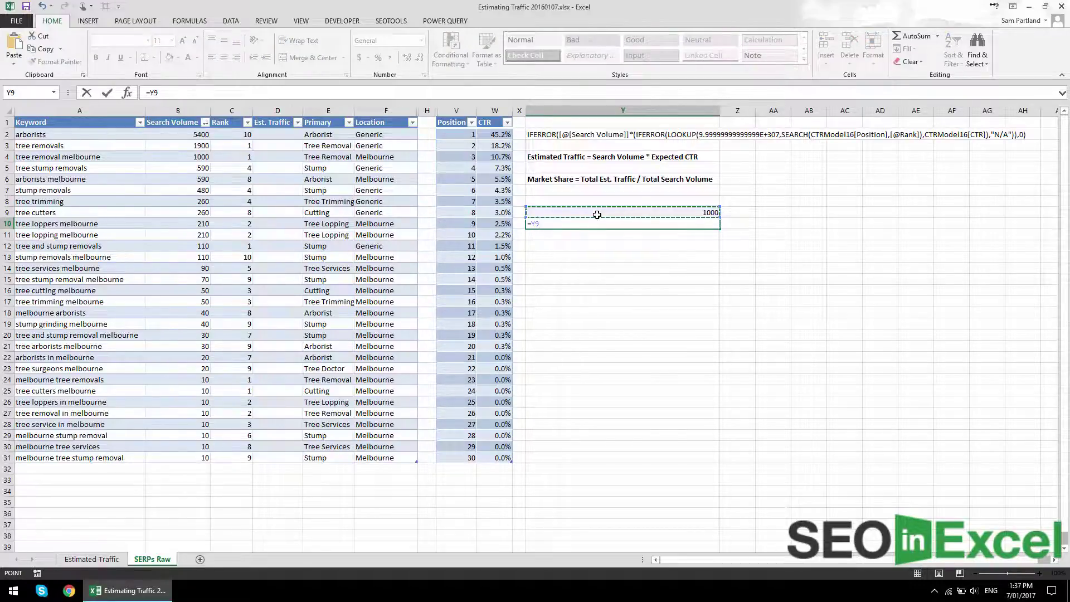
type("*")
left_click(501, 134)
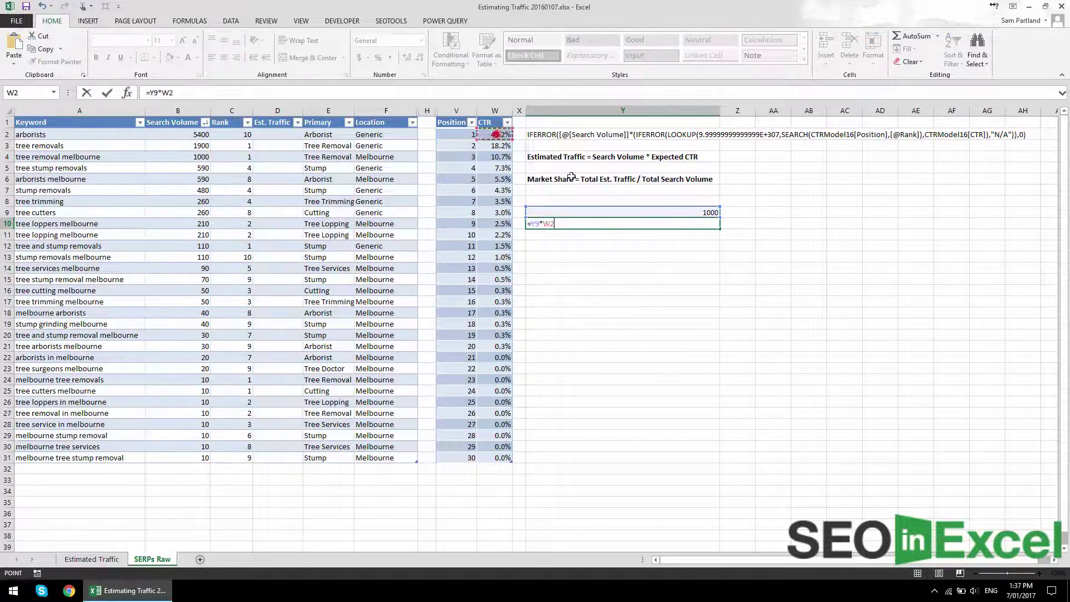
key("Return")
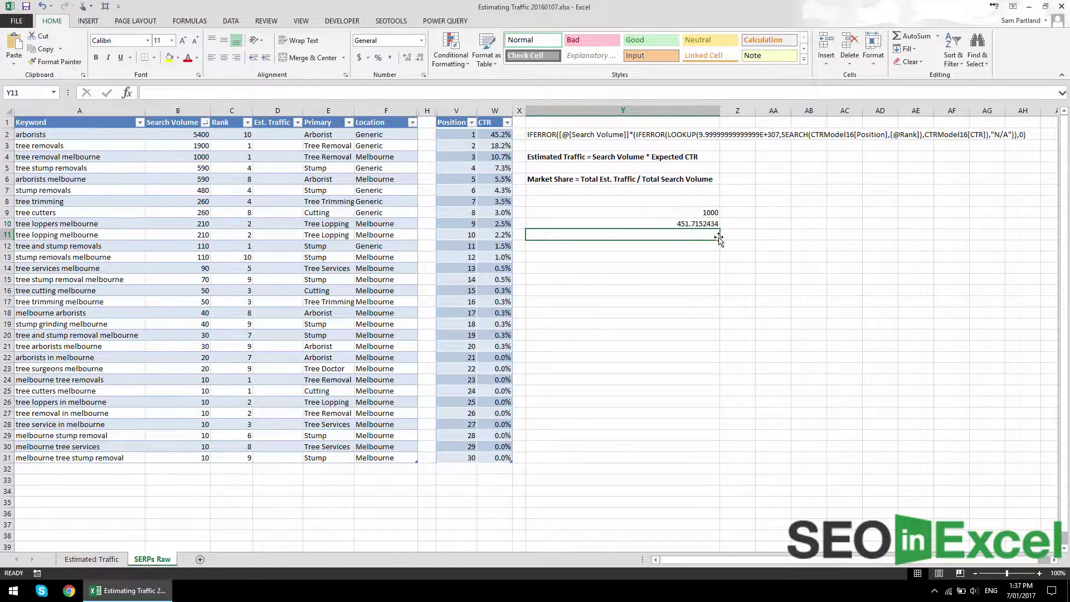
Change the sample formula in Y10 to =Y9*W4 for the position 3 CTR, and clear the sample cells Y9:Y10
left_click(706, 223)
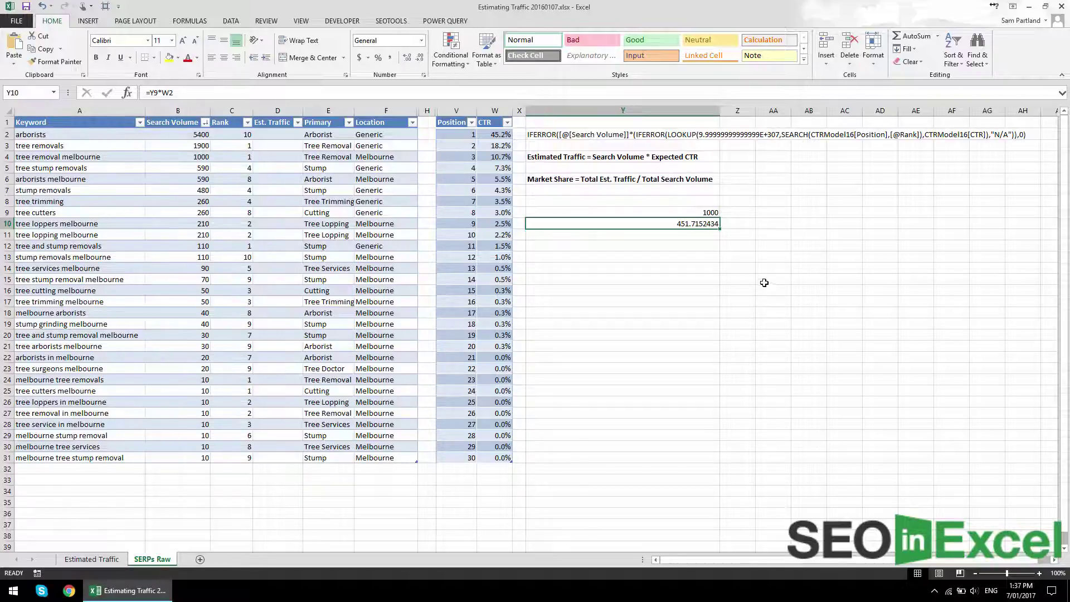
double_click(684, 222)
left_click_drag(513, 134, 512, 157)
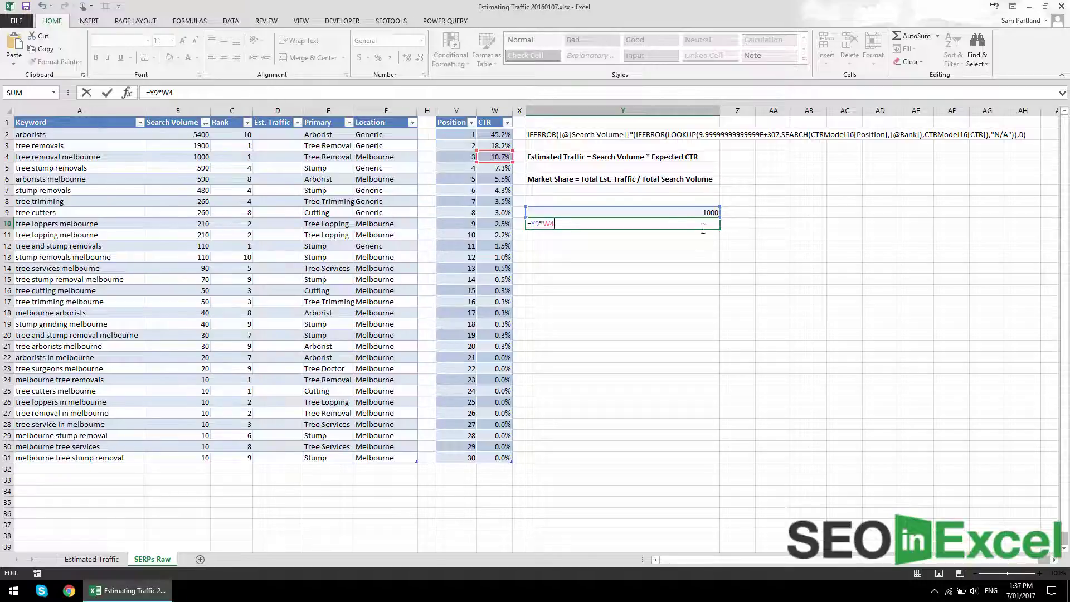
key("Return")
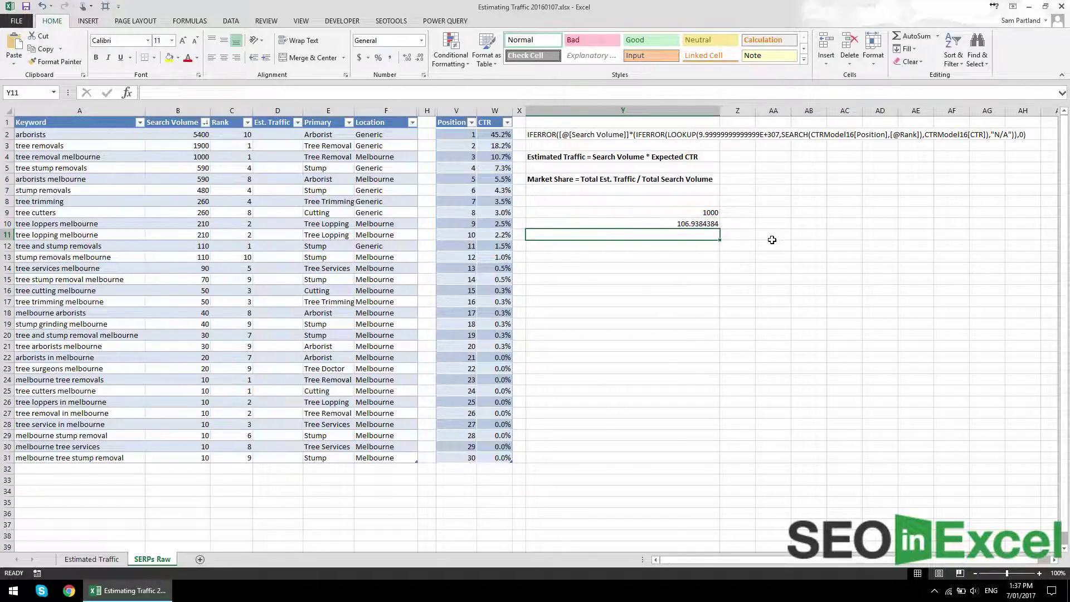
left_click_drag(713, 212, 712, 224)
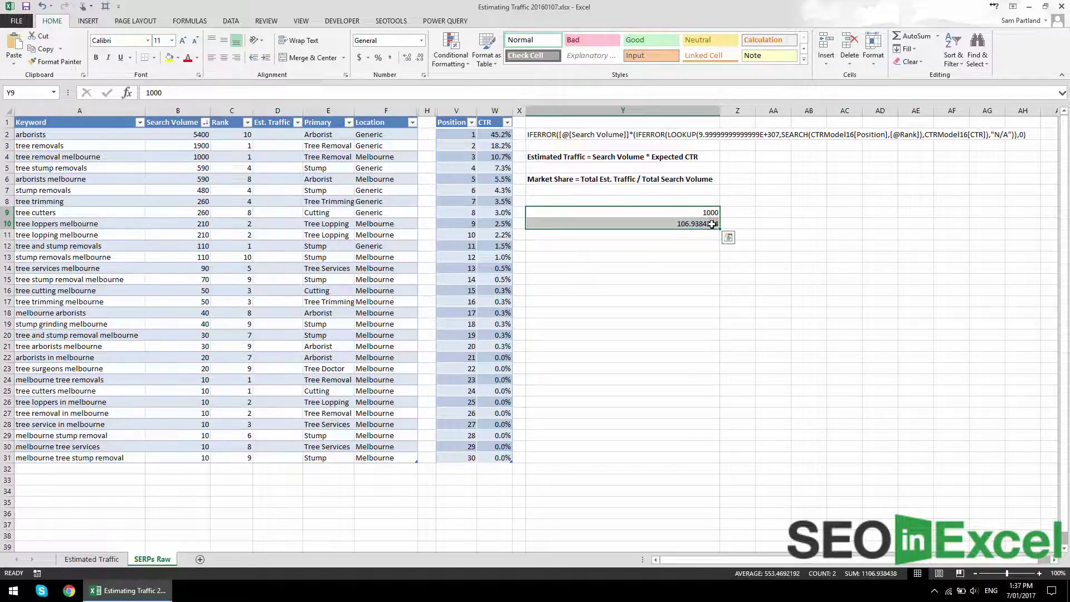
key("Delete")
Examine the Estimated Traffic definition, the IFERROR/LOOKUP formula text in Y2 and the Rank column it refers to
left_click(675, 157)
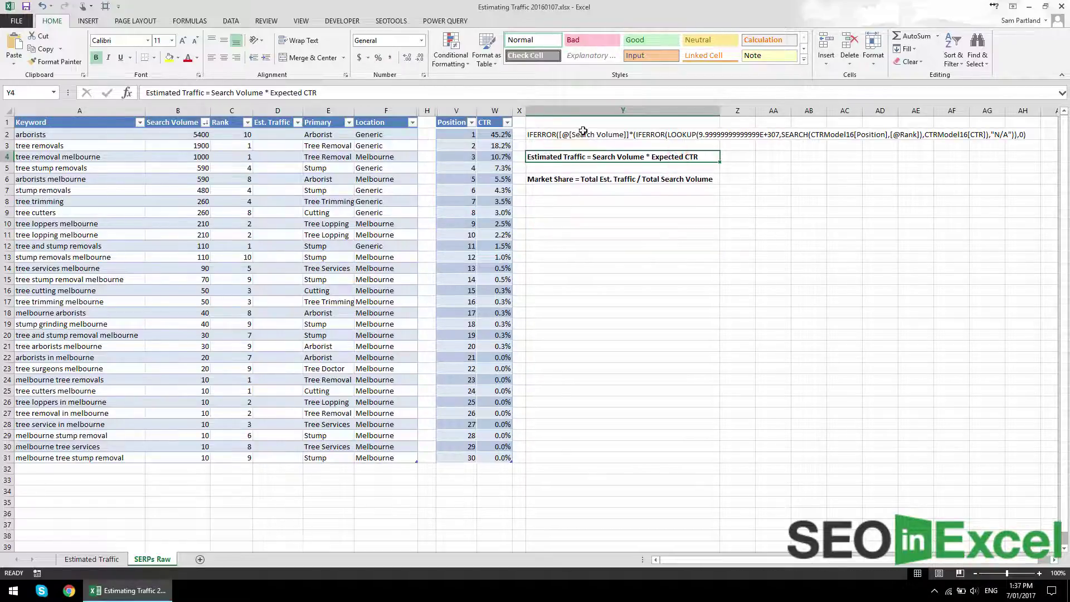
left_click(568, 134)
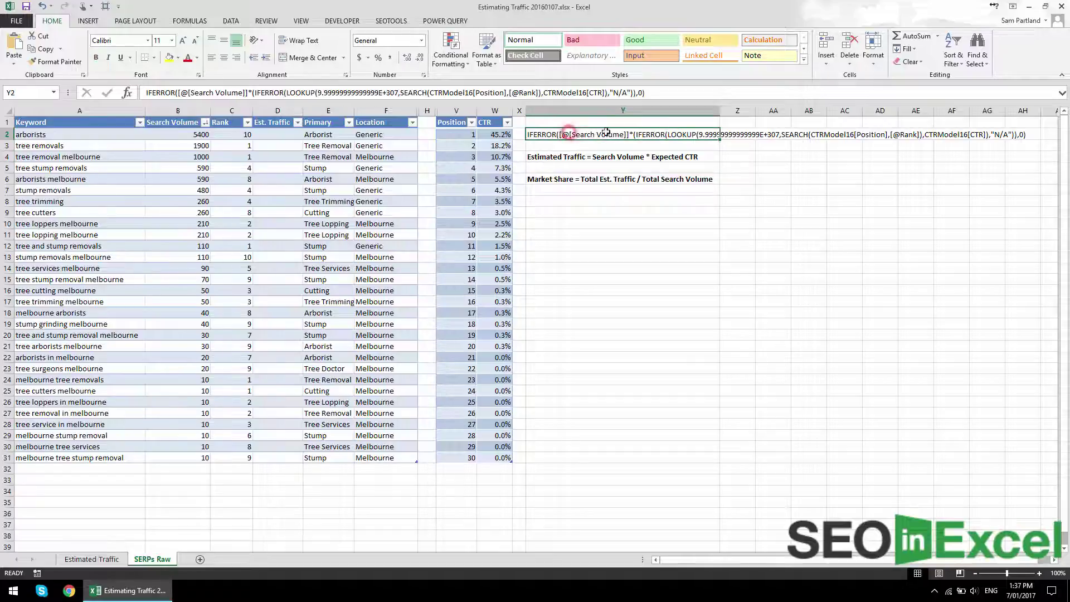
left_click(794, 202)
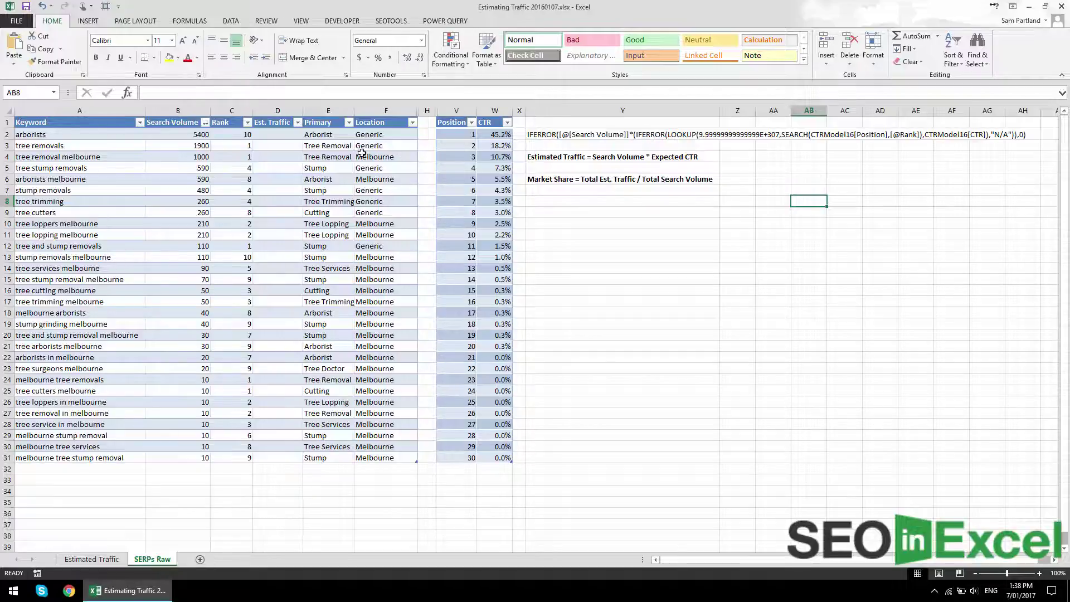
left_click(233, 136)
key("ctrl+shift+Down")
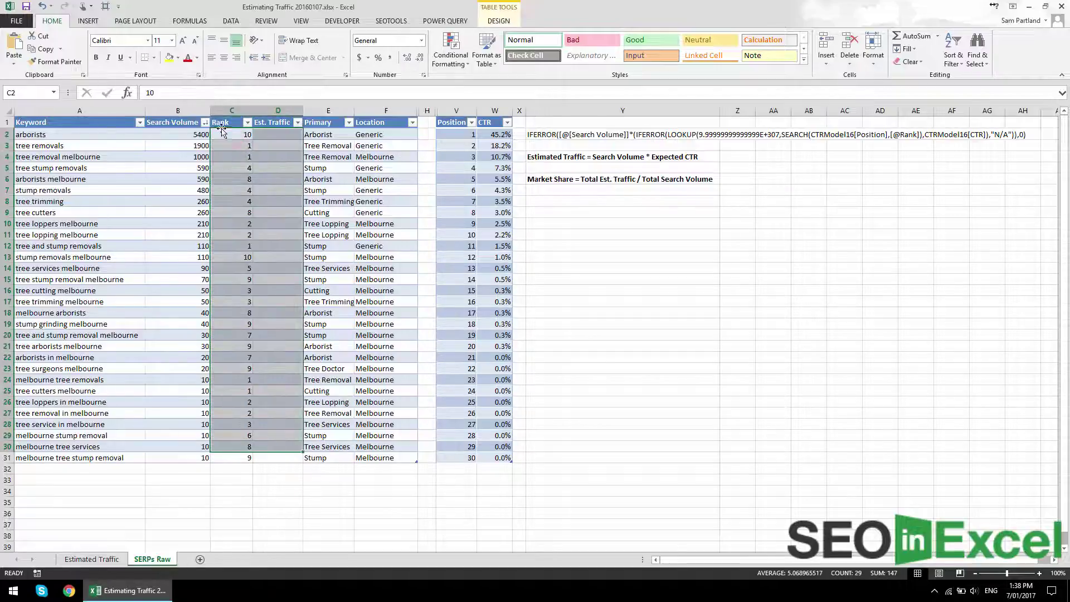
left_click(228, 134)
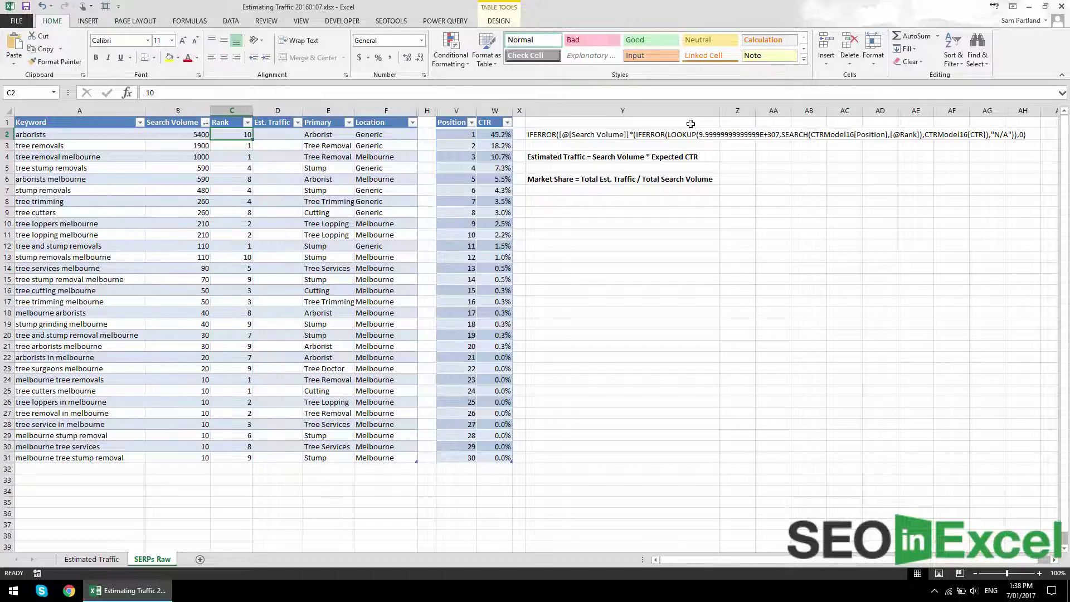
left_click(185, 88)
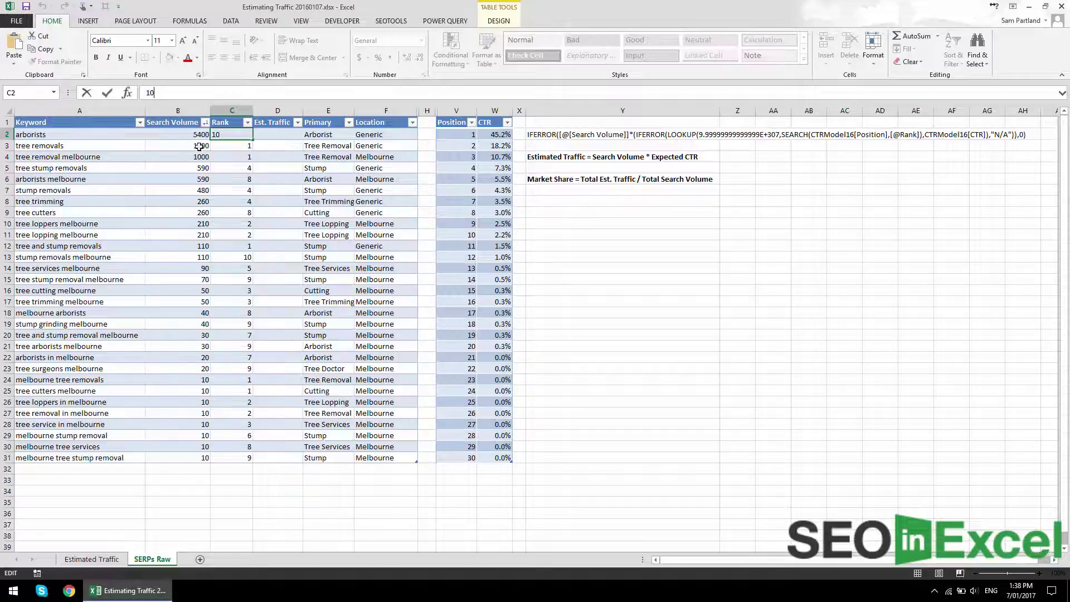
key("Escape")
Copy the IFERROR/LOOKUP formula text from Y2 and enter it with a leading = in D2 to fill the Est. Traffic column
left_click(587, 141)
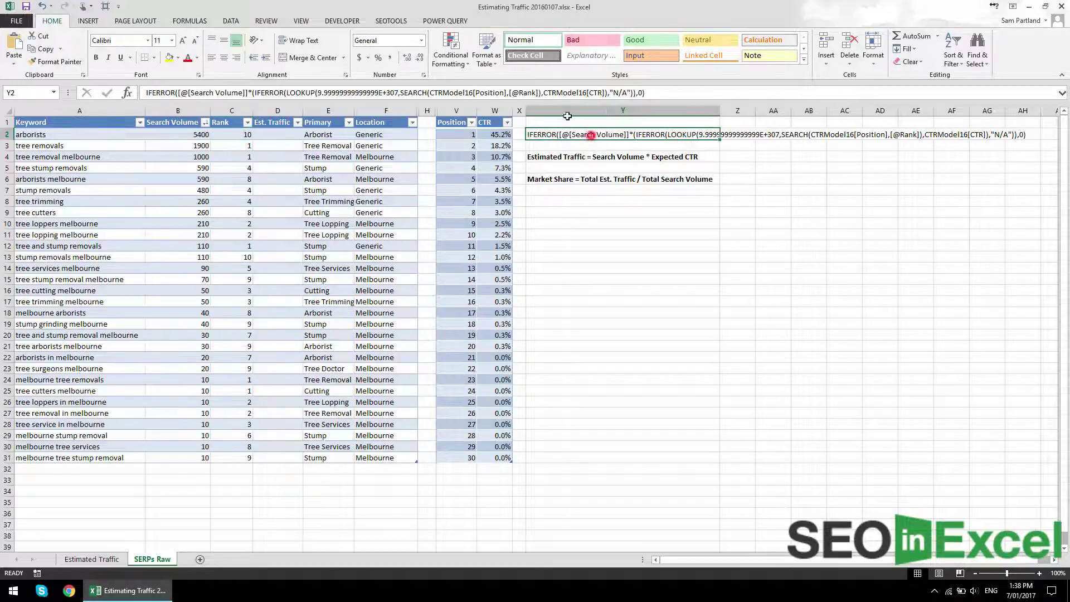
triple_click(673, 93)
key("ctrl+c")
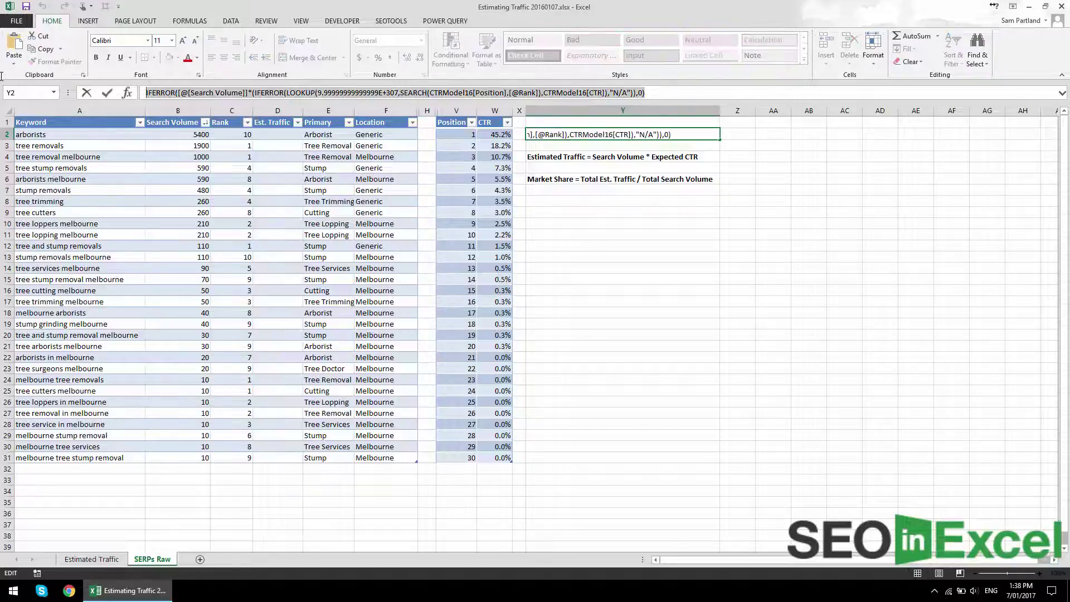
key("Return")
left_click(295, 136)
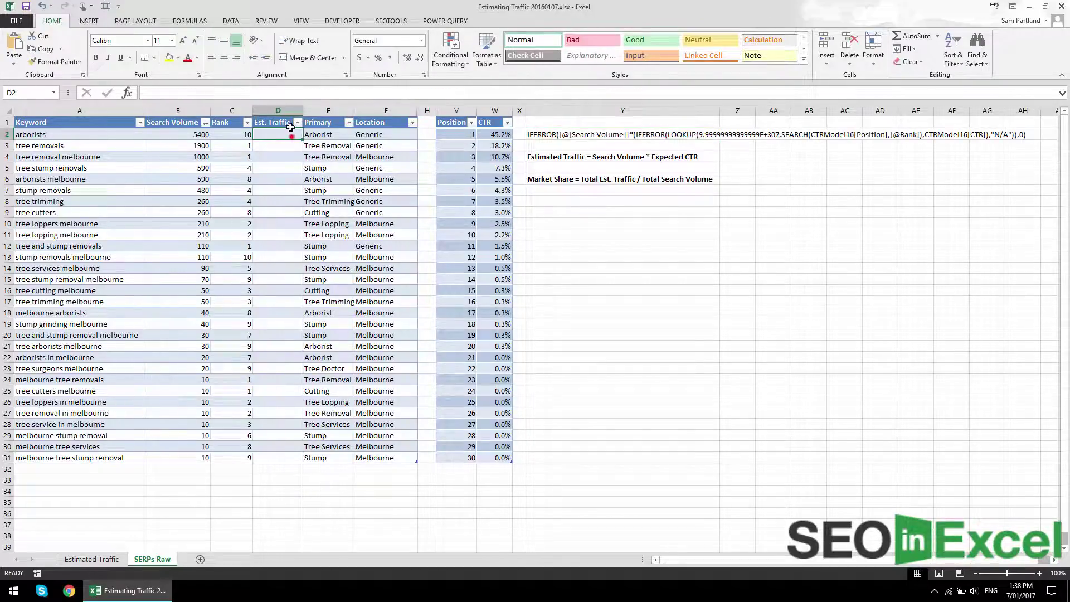
left_click(294, 94)
type("=")
key("ctrl+v")
key("Return")
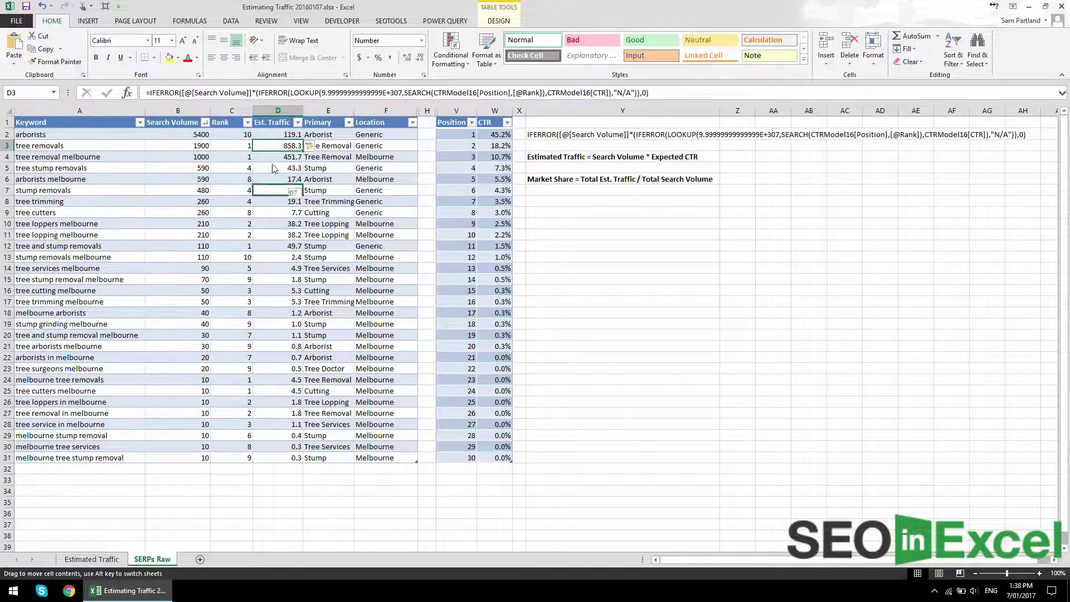
left_click_drag(285, 134, 283, 479)
left_click(284, 477)
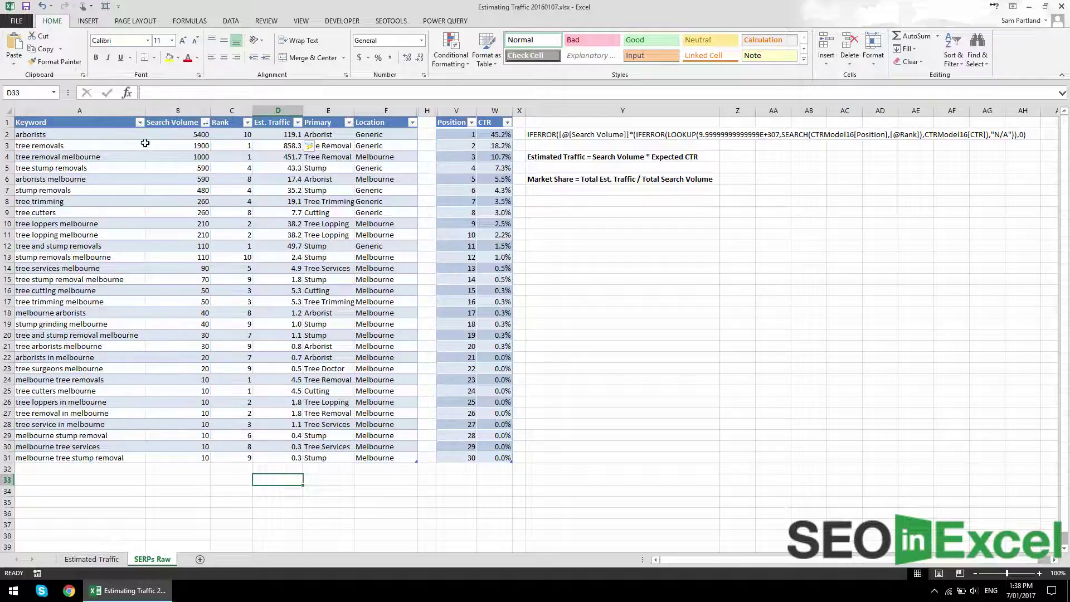
Insert a column headed Market Share between Est. Traffic and Primary, and adjust its width
right_click(313, 106)
left_click(335, 189)
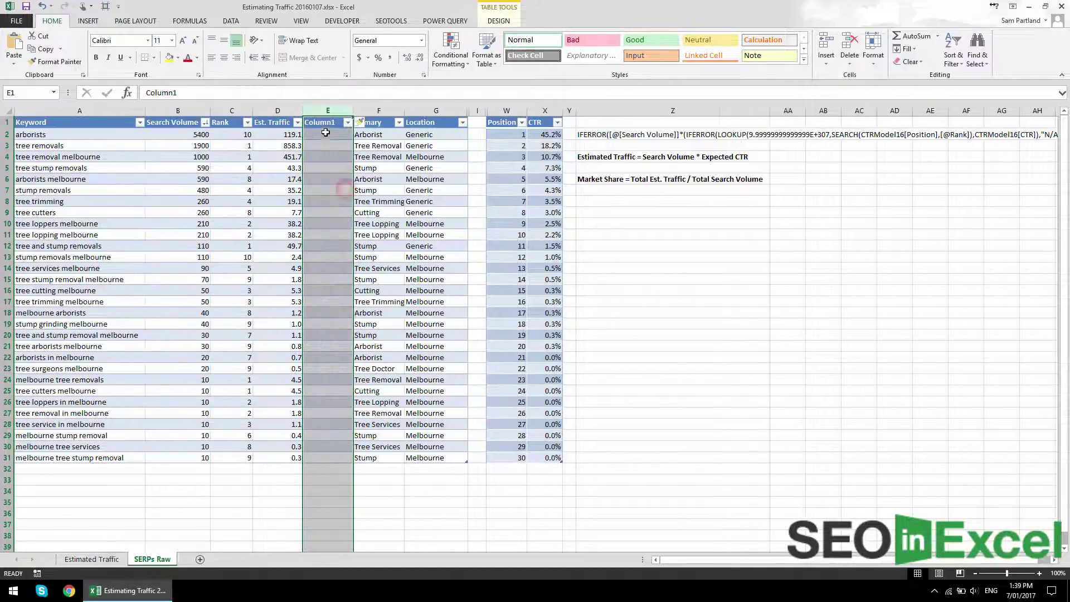
left_click(325, 122)
type("M")
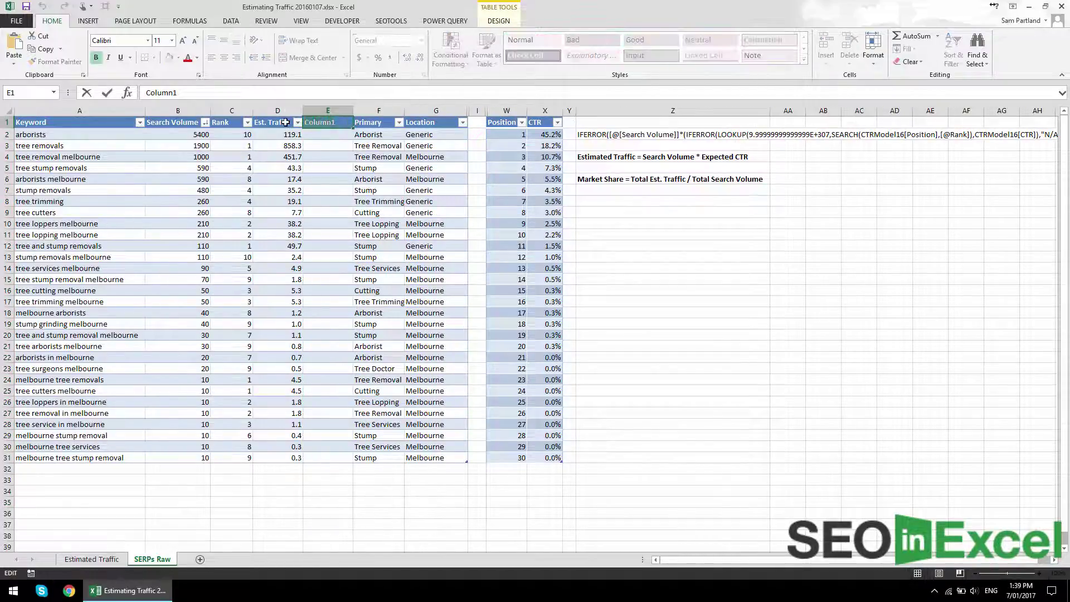
type("arket Share")
key("Return")
left_click_drag(354, 106, 355, 106)
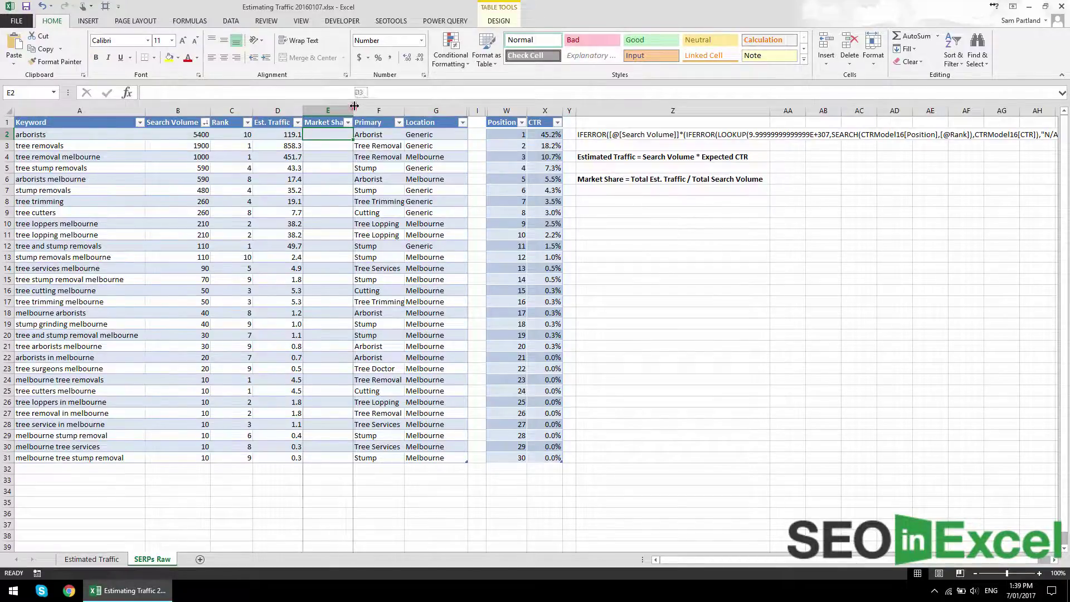
Fit the Market Share column to its header and fill it with the formula =[@[Est. Traffic]]/[@[Search Volume]], entered in E2
double_click(354, 106)
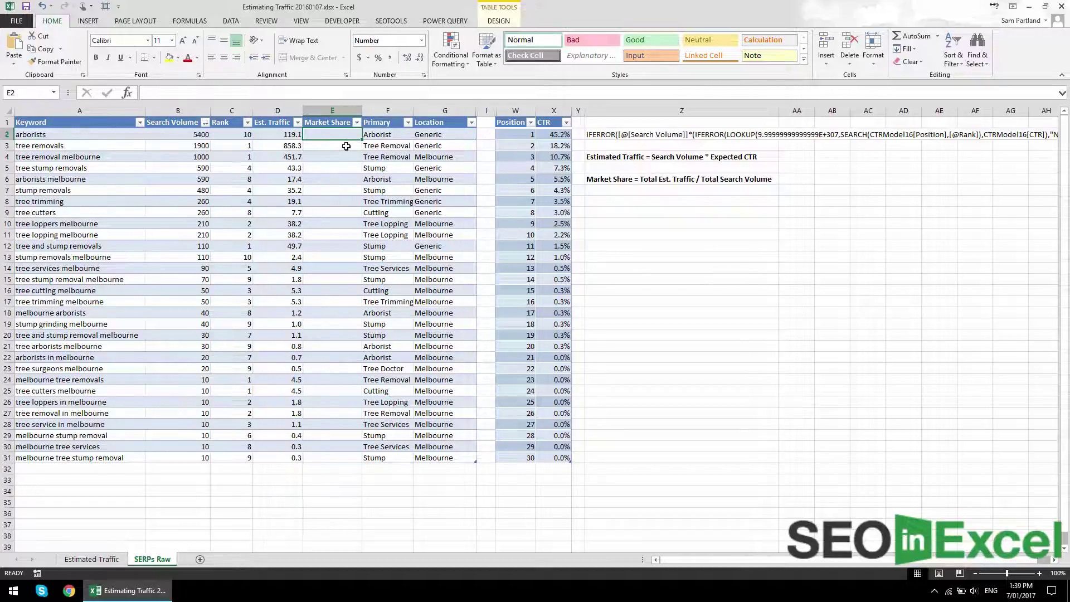
left_click(655, 179)
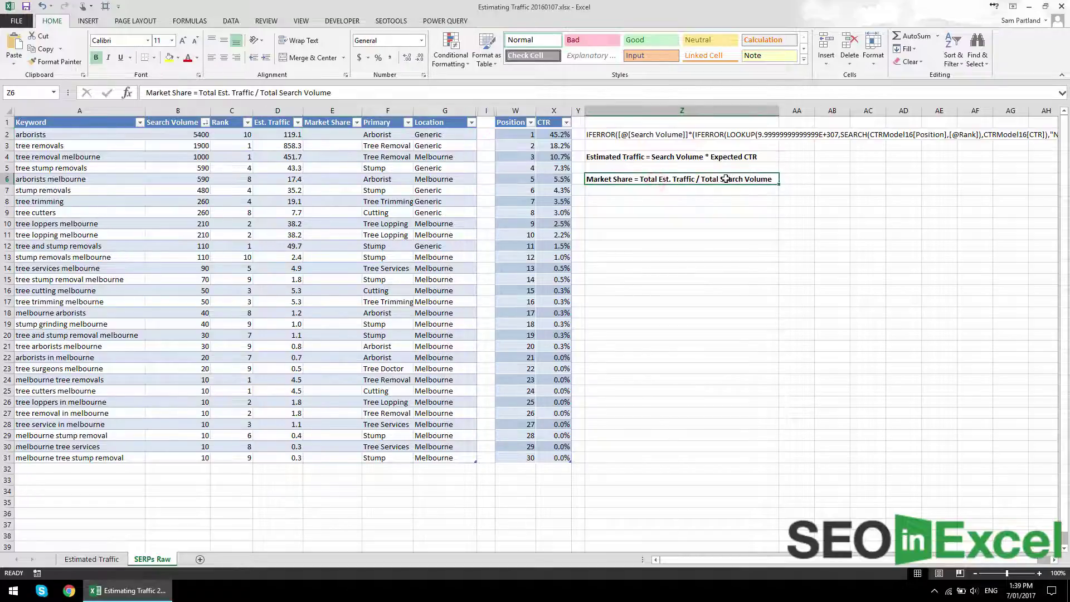
left_click(314, 132)
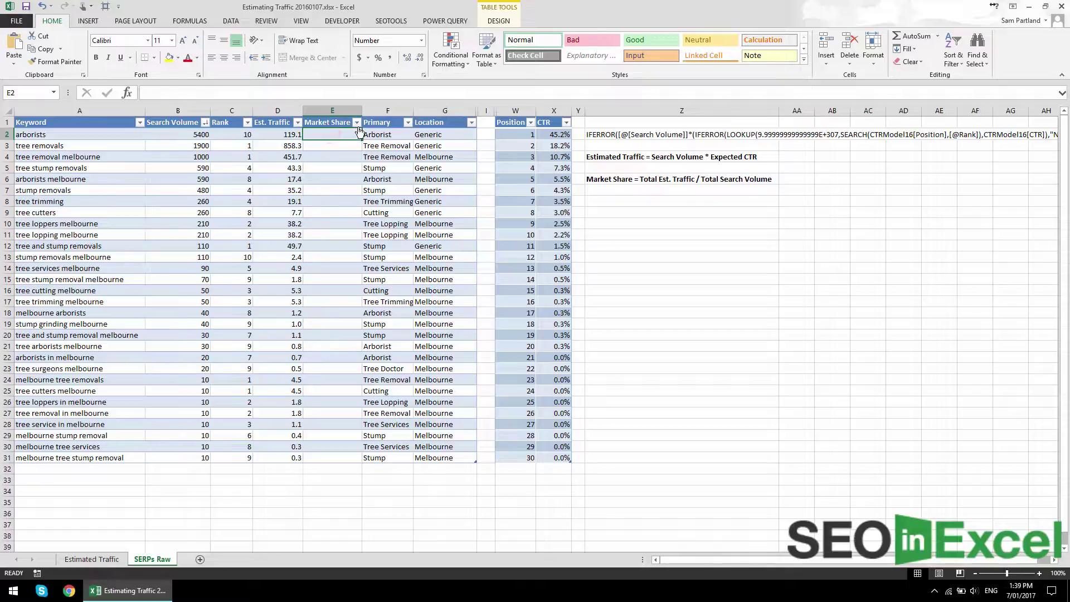
type("=")
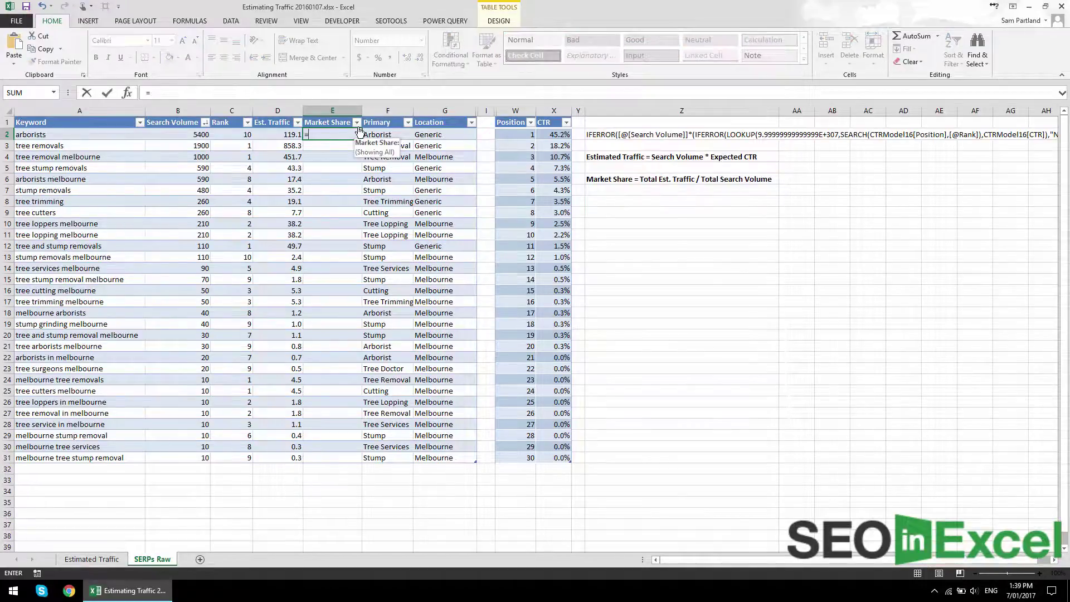
key("Left")
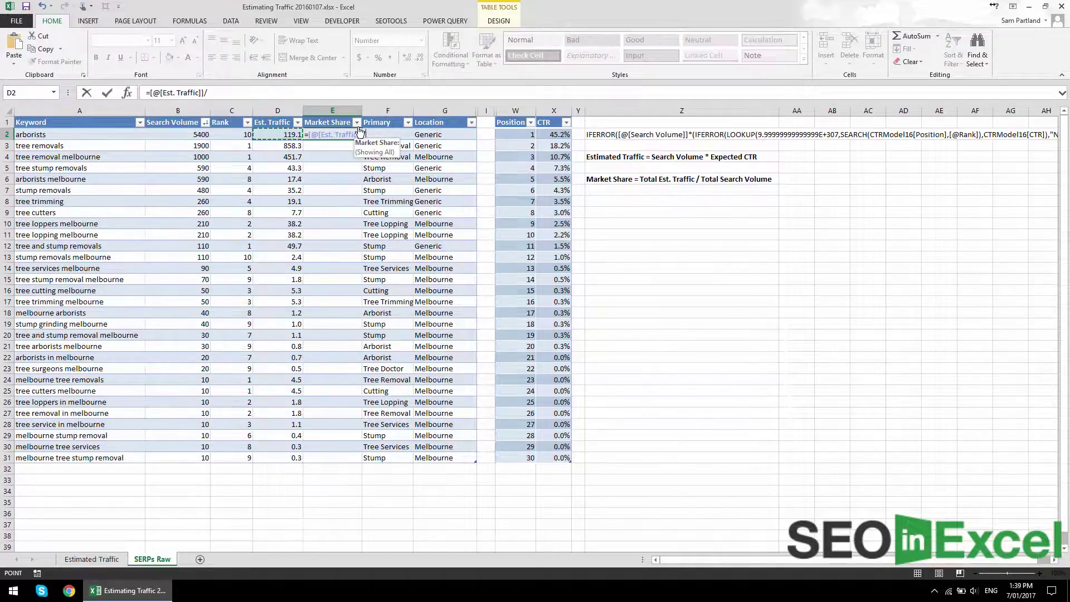
type("/")
key("Left")
key("Left")
key("Left")
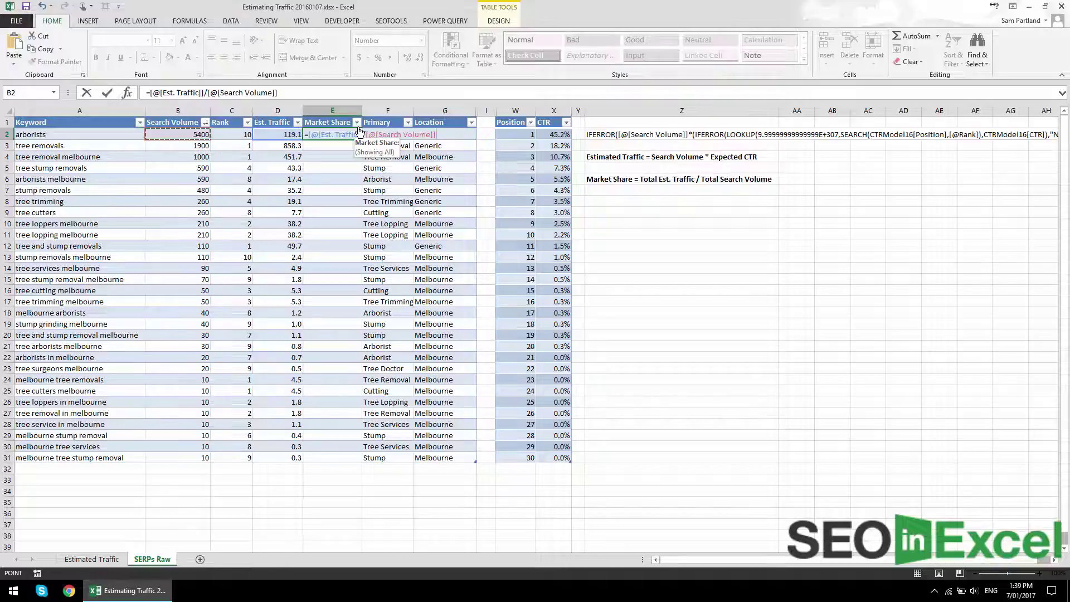
key("ctrl+Return")
Format the Market Share values in E2:E31 as percentages with one decimal place
left_click_drag(346, 150, 334, 458)
left_click(381, 58)
left_click(409, 60)
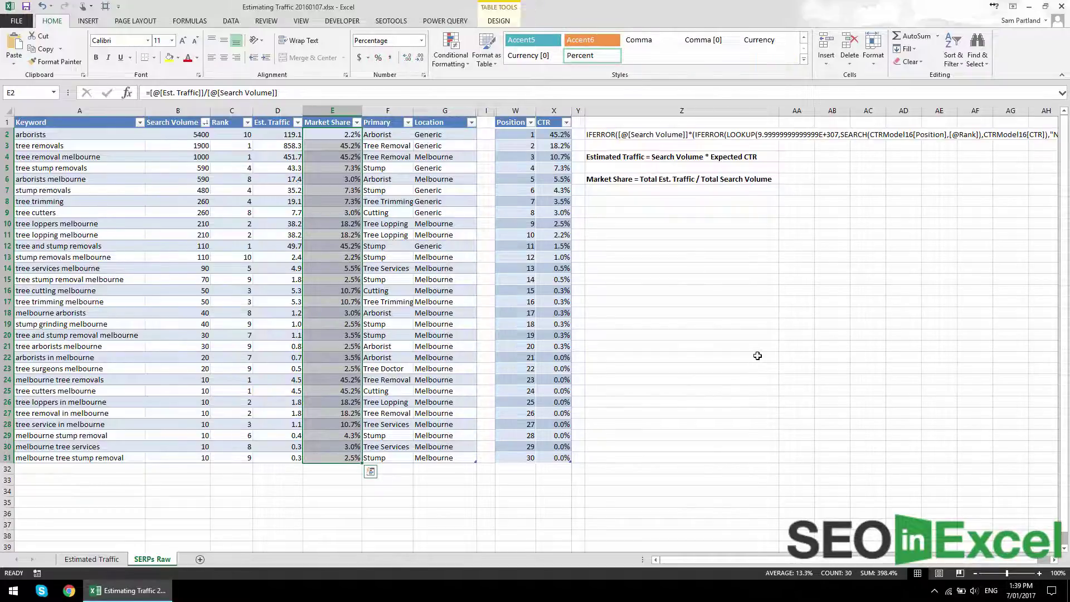
left_click(718, 330)
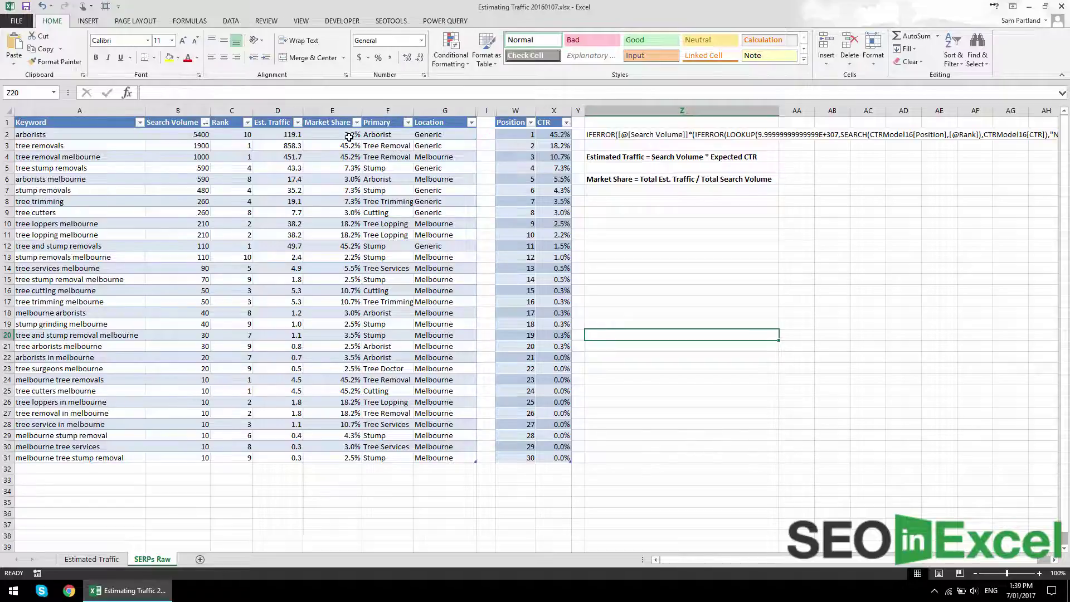
Compare the position 1 CTR with the market share for arborists, and examine the Primary, Search Volume and Est. Traffic values
left_click(561, 136)
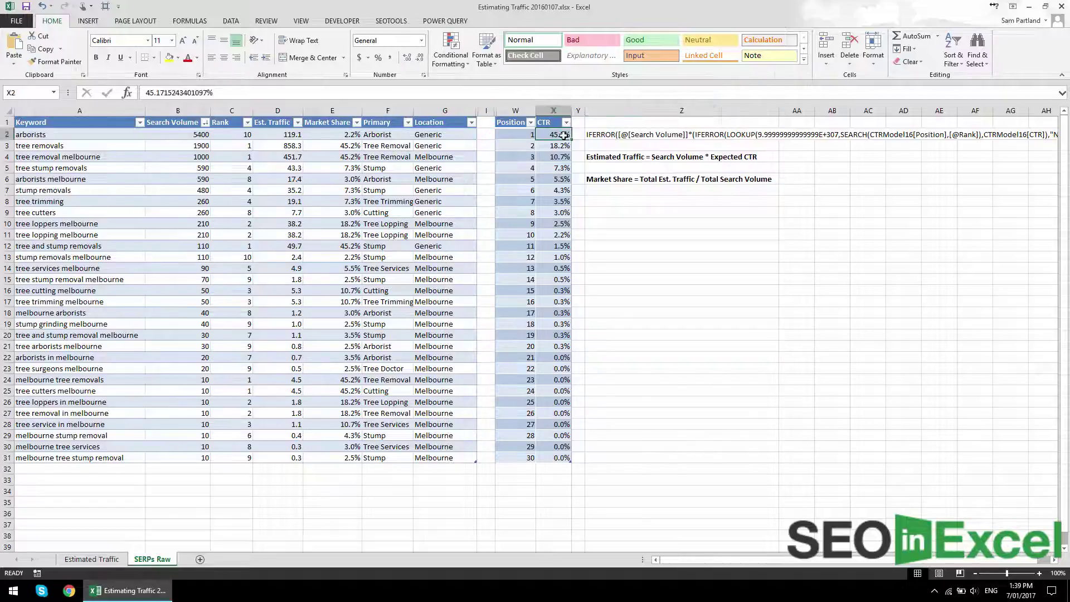
left_click(348, 136)
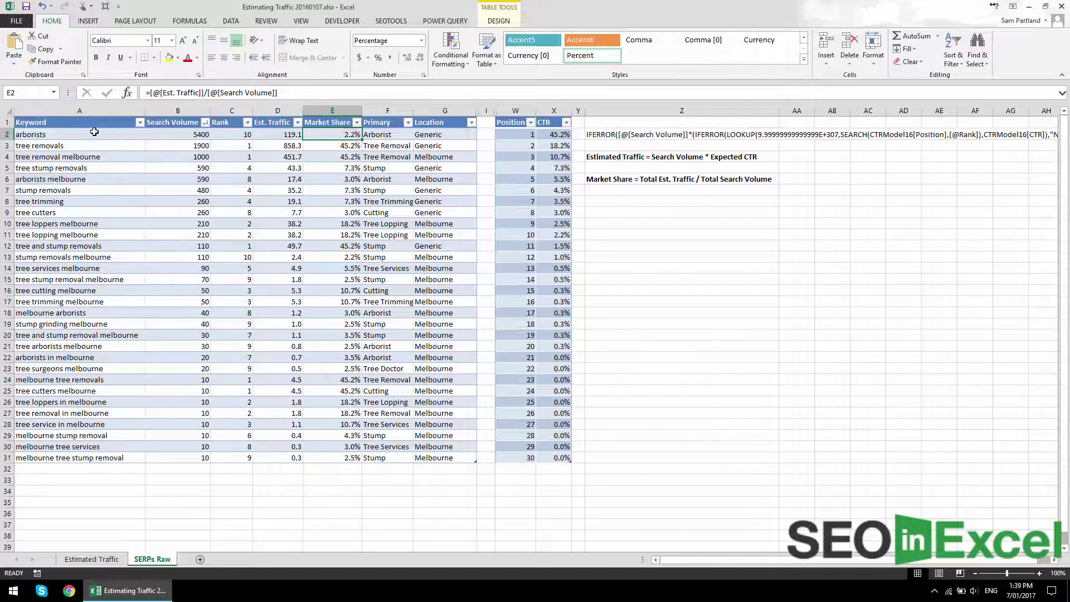
left_click_drag(388, 134, 387, 179)
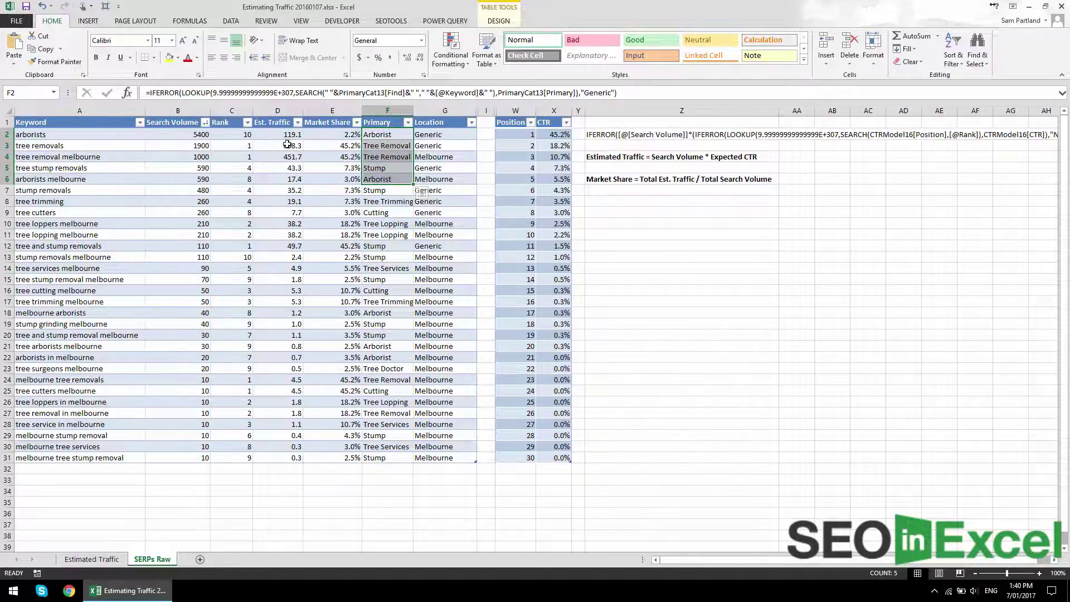
left_click_drag(195, 137, 198, 168)
left_click_drag(291, 136, 293, 165)
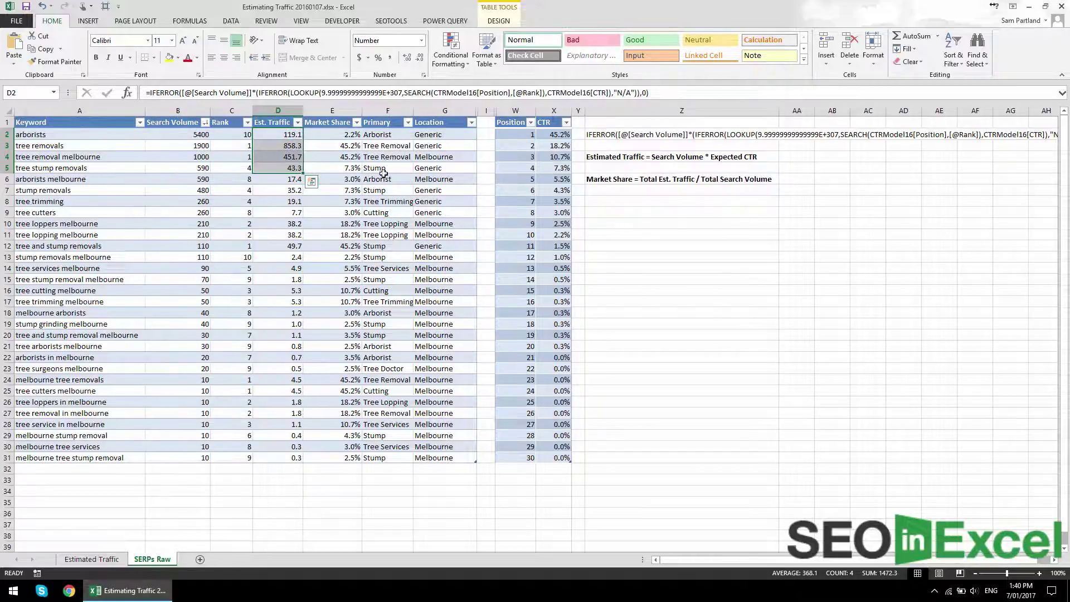
left_click(723, 356)
Create a PivotTable from the RAW_12 table at cell B10 of the existing Estimated Traffic sheet
left_click(221, 227)
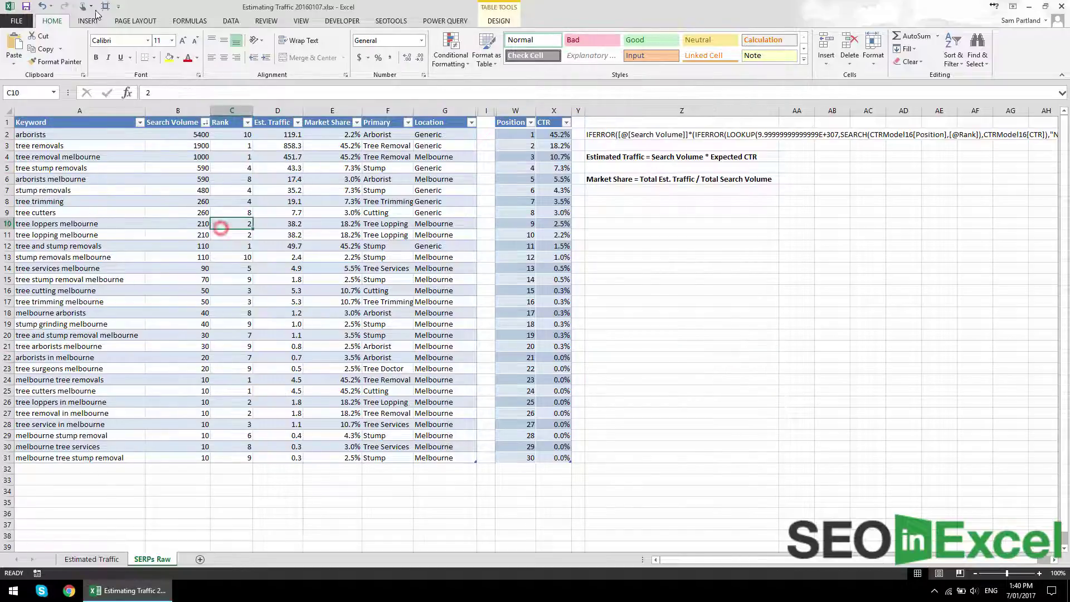
left_click(89, 21)
left_click(19, 47)
left_click(180, 298)
left_click(83, 560)
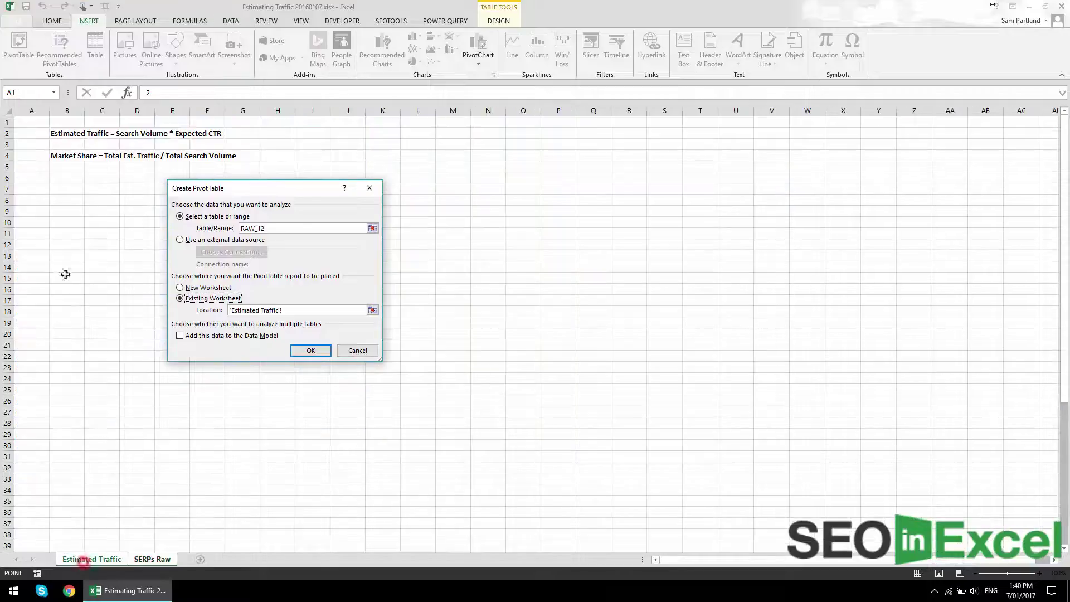
left_click(70, 222)
left_click(313, 348)
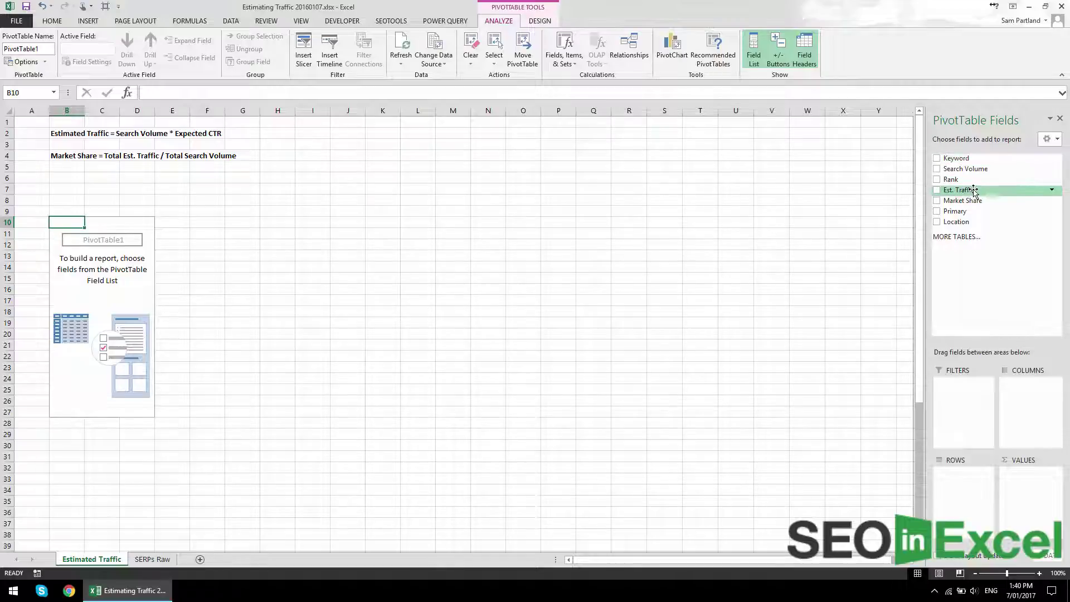
Add Primary to the PivotTable rows, and Est. Traffic and Market Share to its values
left_click_drag(954, 211, 959, 504)
left_click_drag(965, 195, 1021, 484)
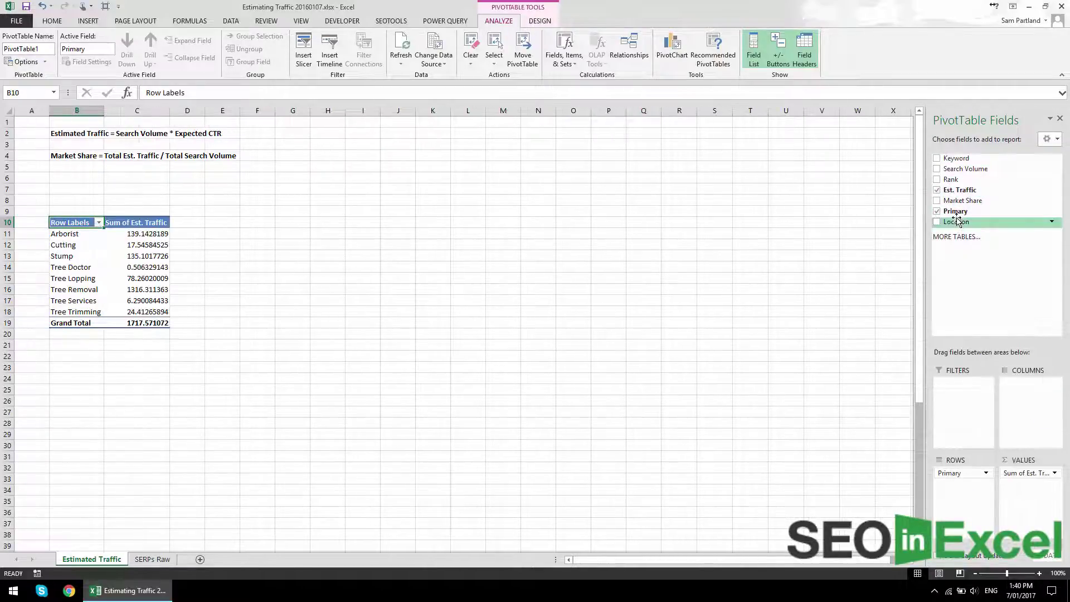
left_click_drag(950, 200, 1015, 470)
Set the number format of the Sum of Est. Traffic value field to whole numbers with a thousands separator
left_click(1025, 472)
left_click(1023, 460)
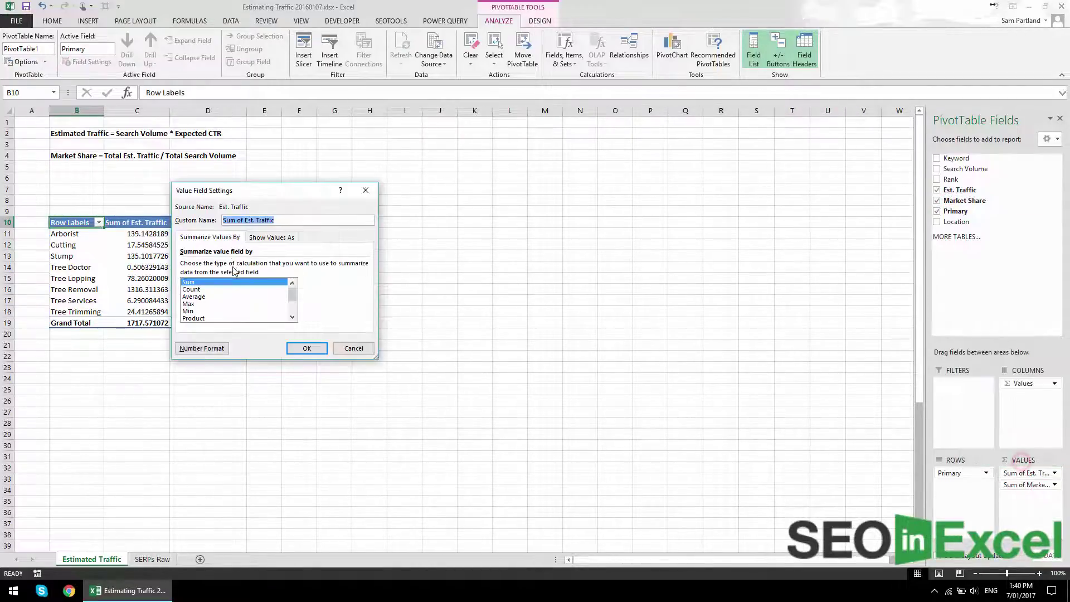
left_click(195, 348)
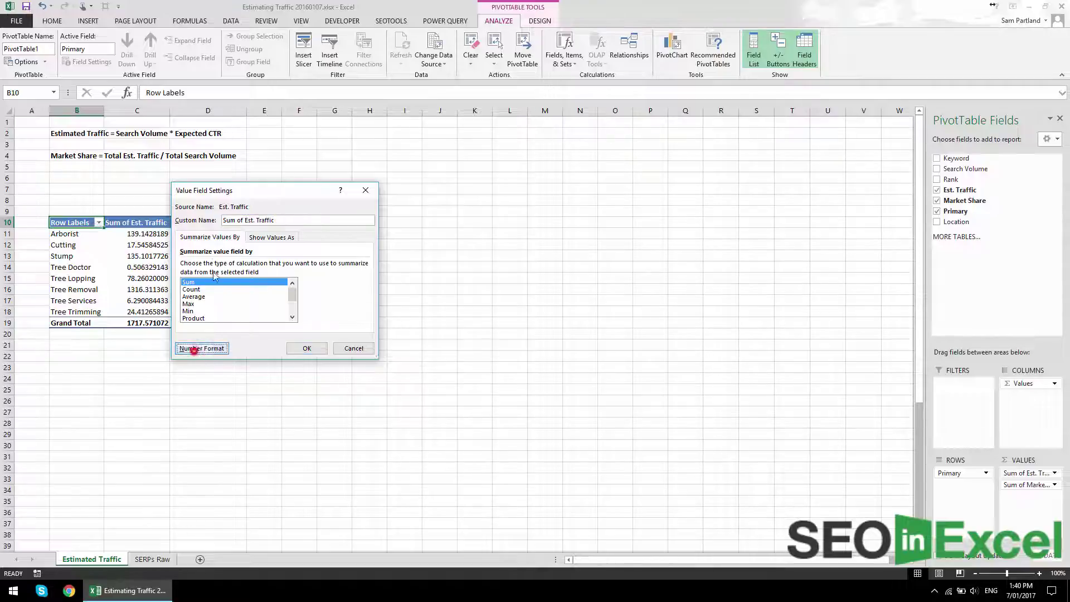
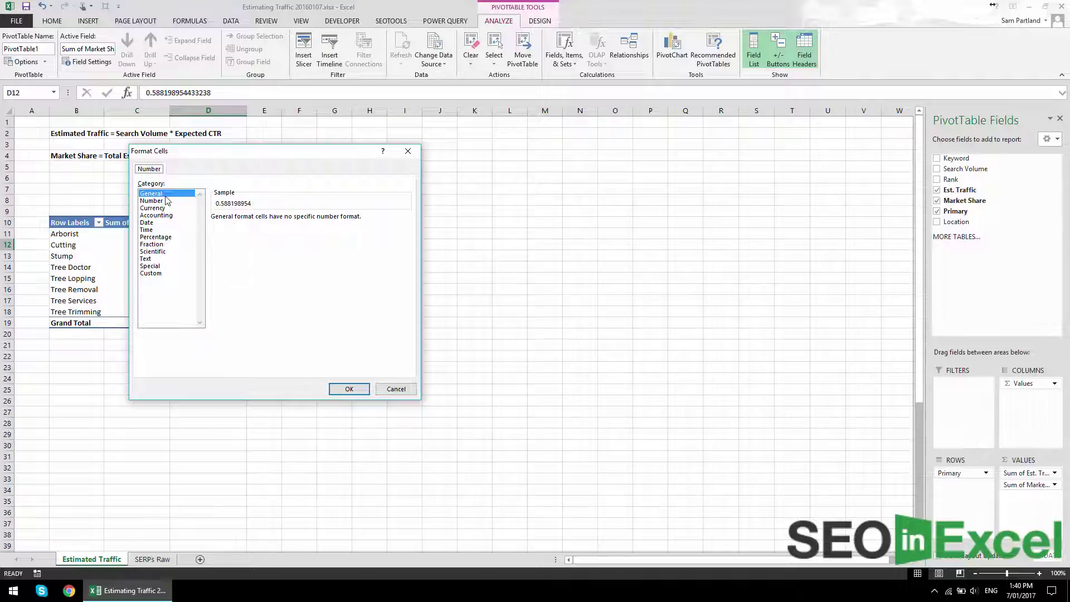
left_click(152, 200)
left_click(287, 220)
left_click(287, 220)
left_click(275, 230)
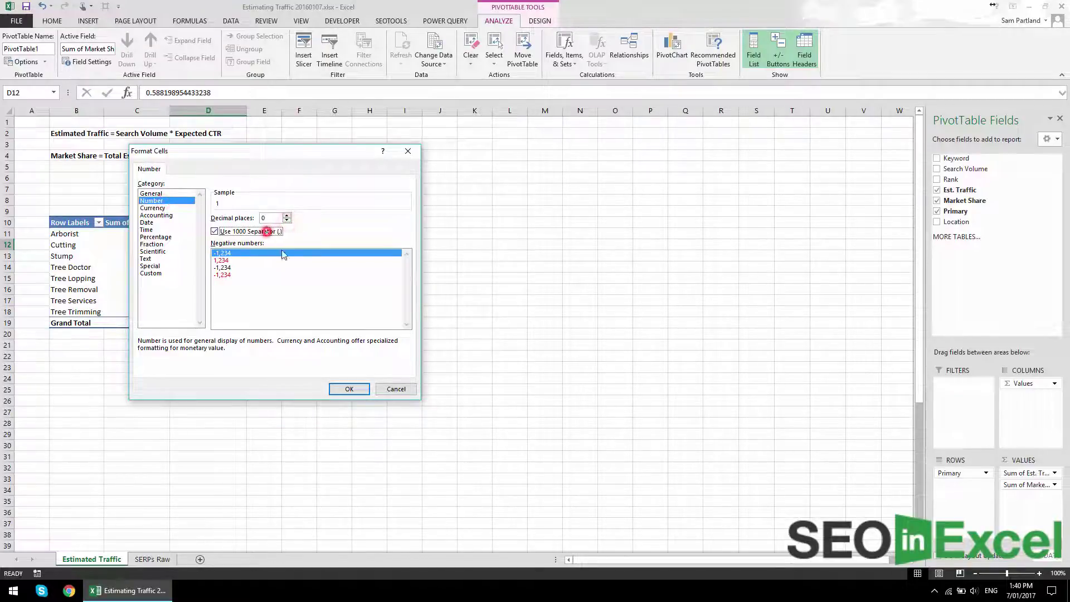
left_click(286, 215)
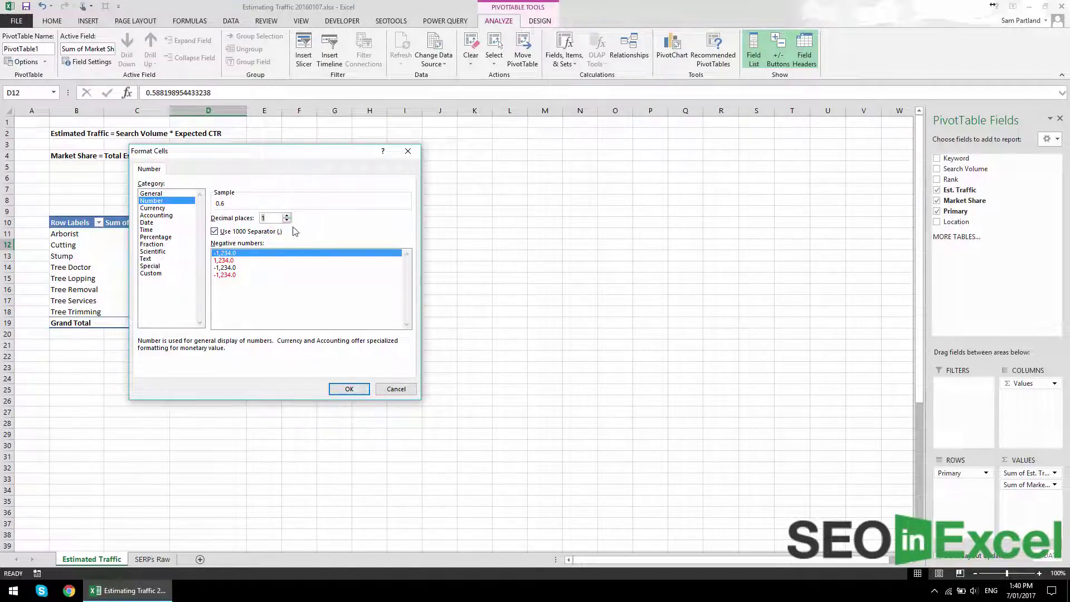
left_click(286, 215)
Set the number format of the Sum of Market Share value field to Percentage with one decimal place
left_click(155, 236)
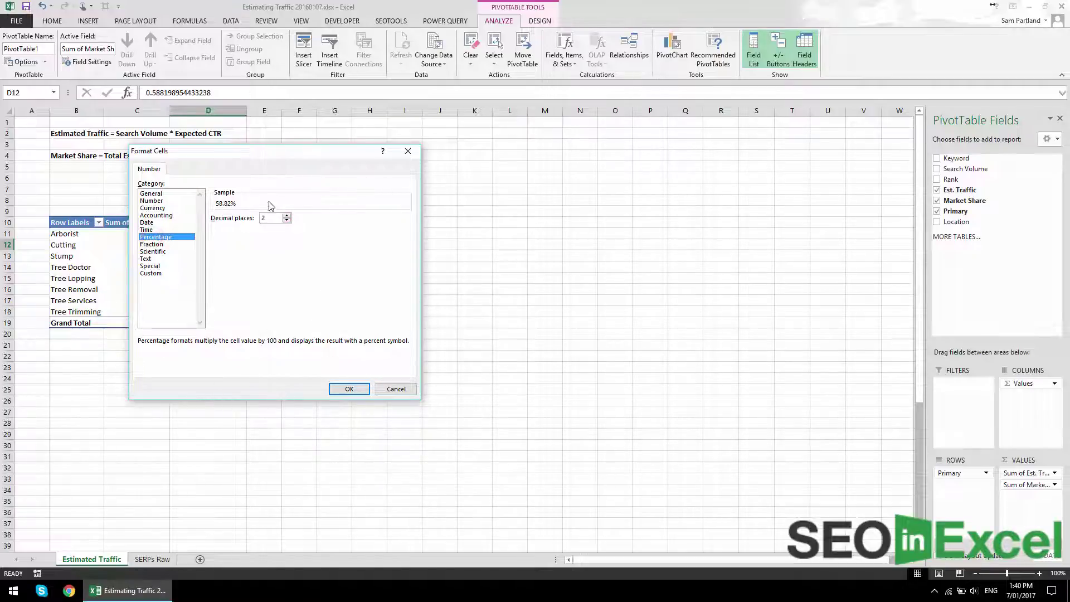
left_click(287, 220)
left_click(349, 388)
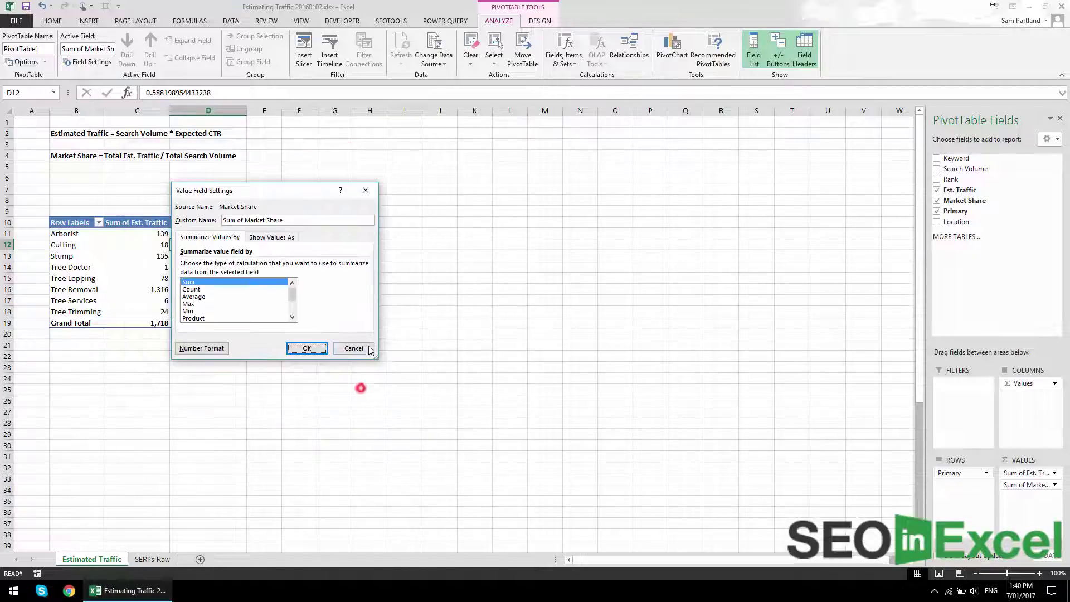
left_click(324, 345)
left_click(379, 287)
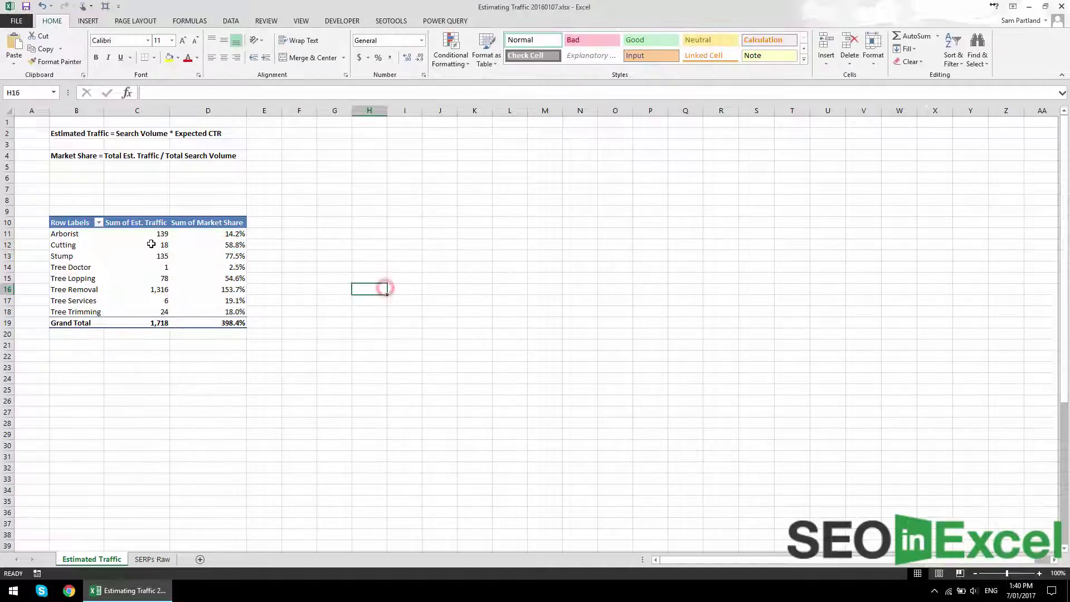
Sort the PivotTable categories by Sum of Est. Traffic from largest to smallest and widen the Row Labels column
right_click(153, 245)
mouse_move(195, 306)
left_click(304, 319)
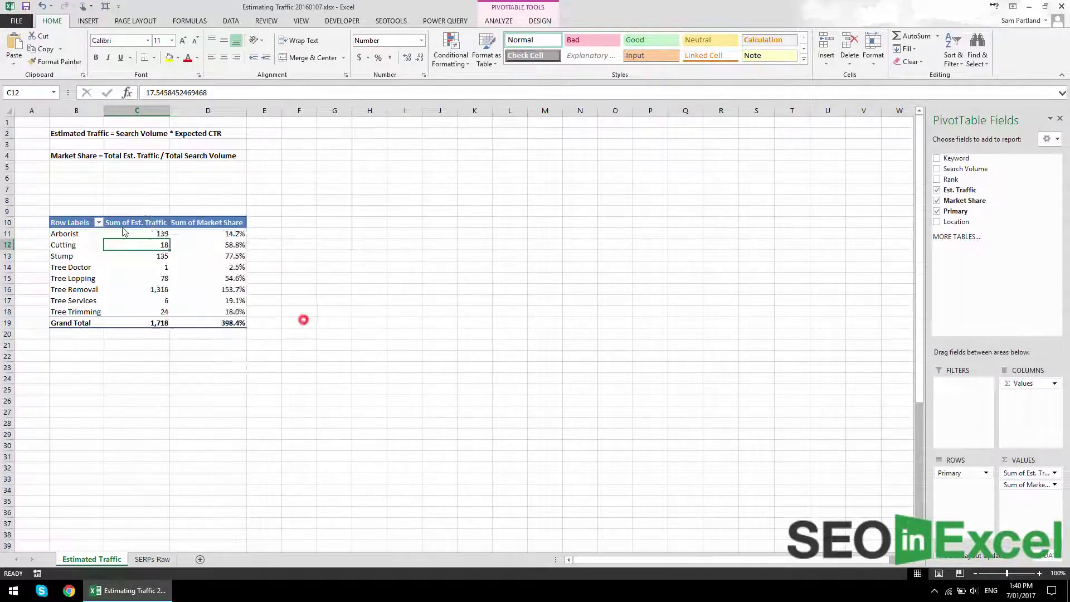
left_click_drag(106, 110, 125, 109)
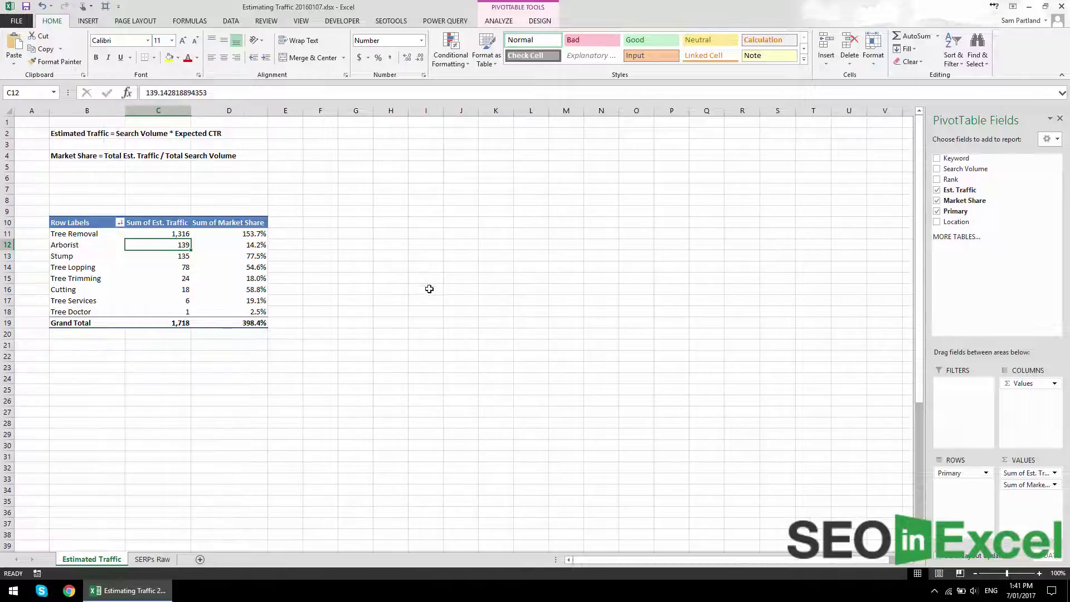
Examine the estimated traffic and market share listed for each Primary category in the PivotTable
left_click(427, 289)
left_click_drag(96, 233, 113, 284)
left_click_drag(172, 234, 183, 299)
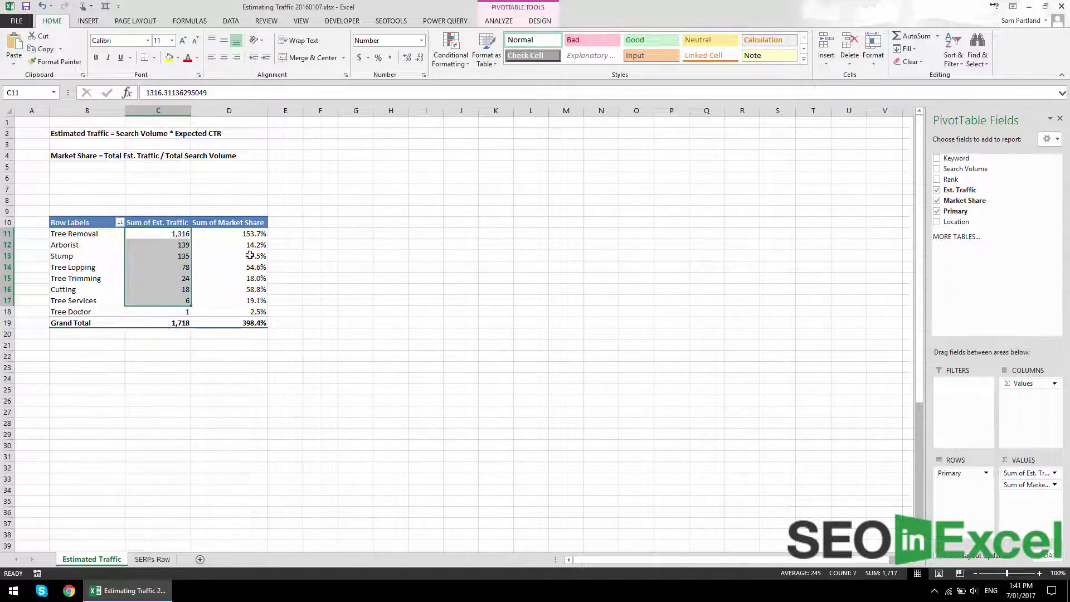
left_click_drag(257, 235, 258, 268)
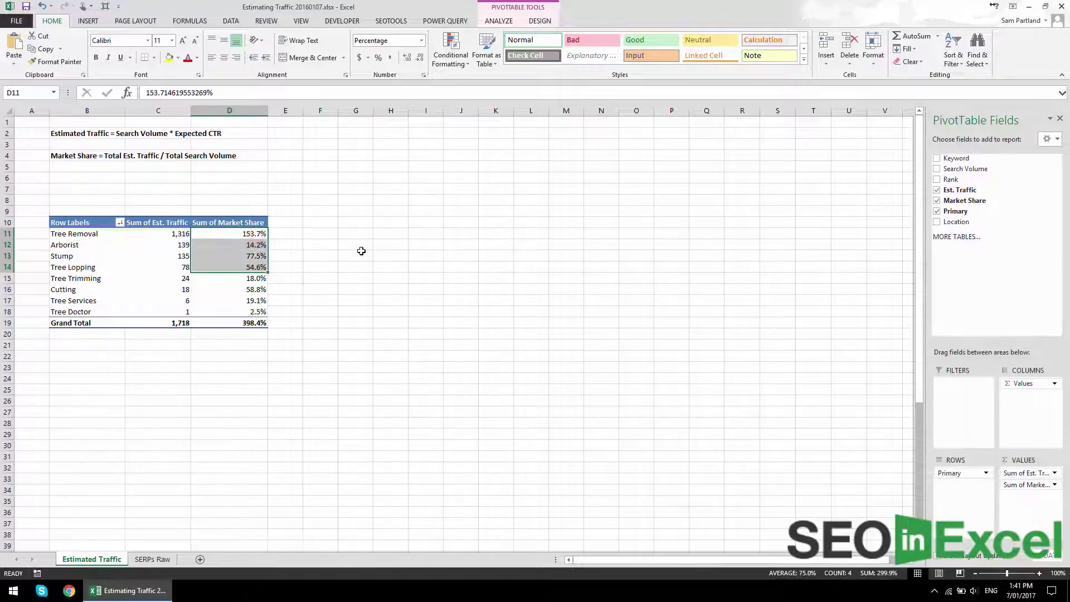
left_click(326, 247)
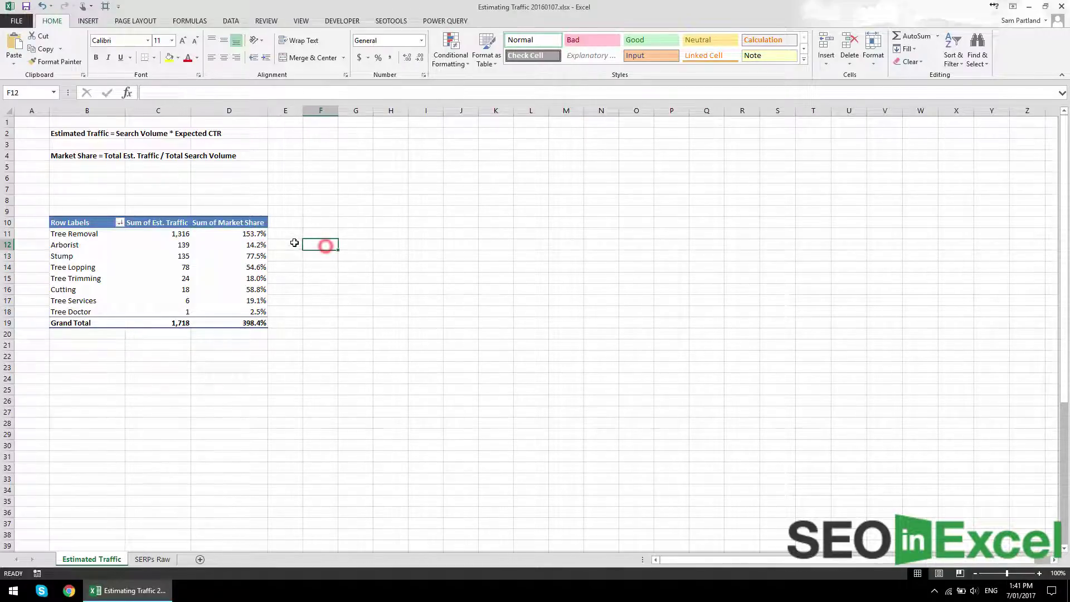
Add Keyword below Primary in the PivotTable rows and sort the keywords by Sum of Est. Traffic from largest to smallest
left_click(258, 233)
left_click_drag(957, 159, 959, 484)
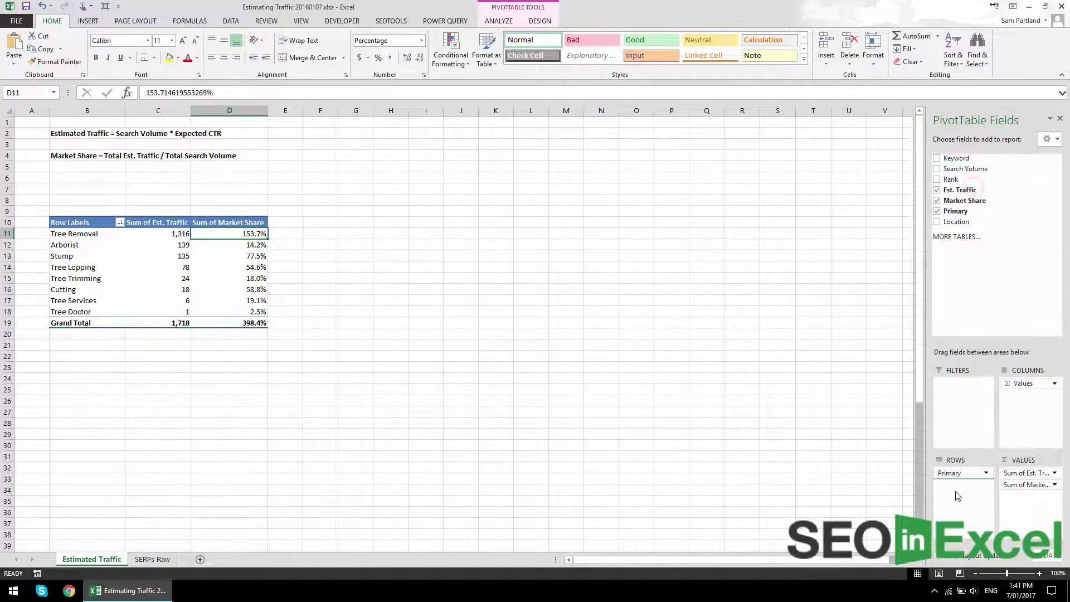
right_click(170, 256)
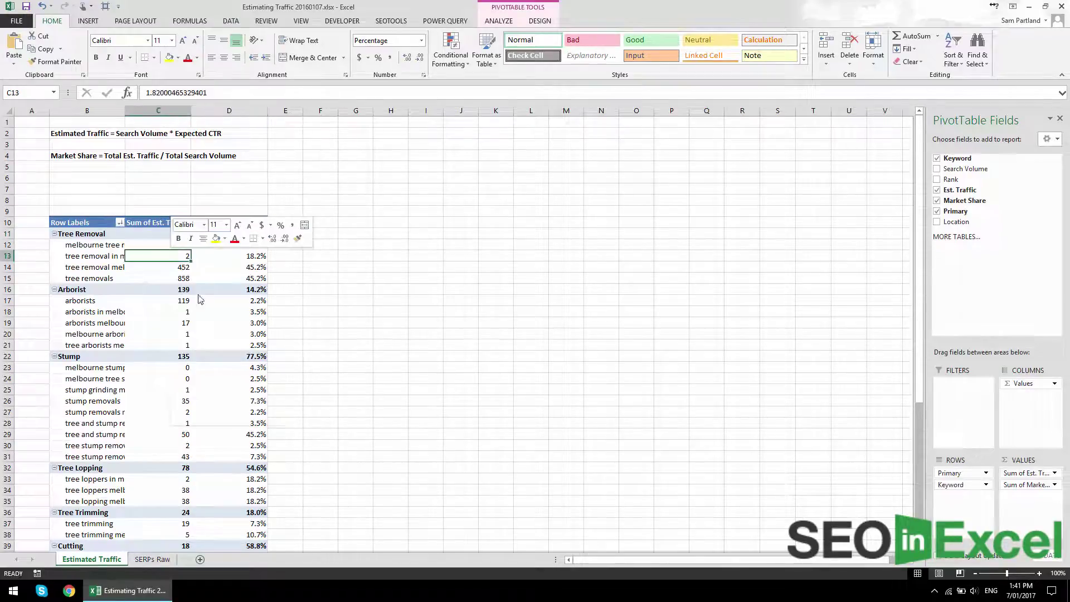
left_click(302, 333)
left_click(387, 303)
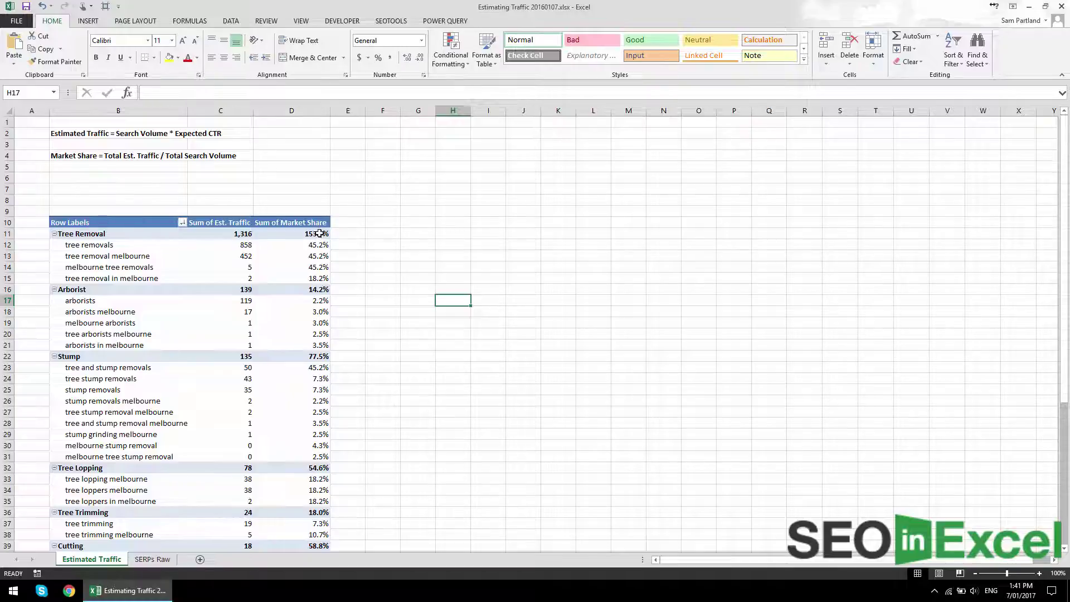
Compare the market shares of the individual Tree Removal keywords with the Tree Removal category's Sum of Market Share
left_click_drag(310, 245, 326, 280)
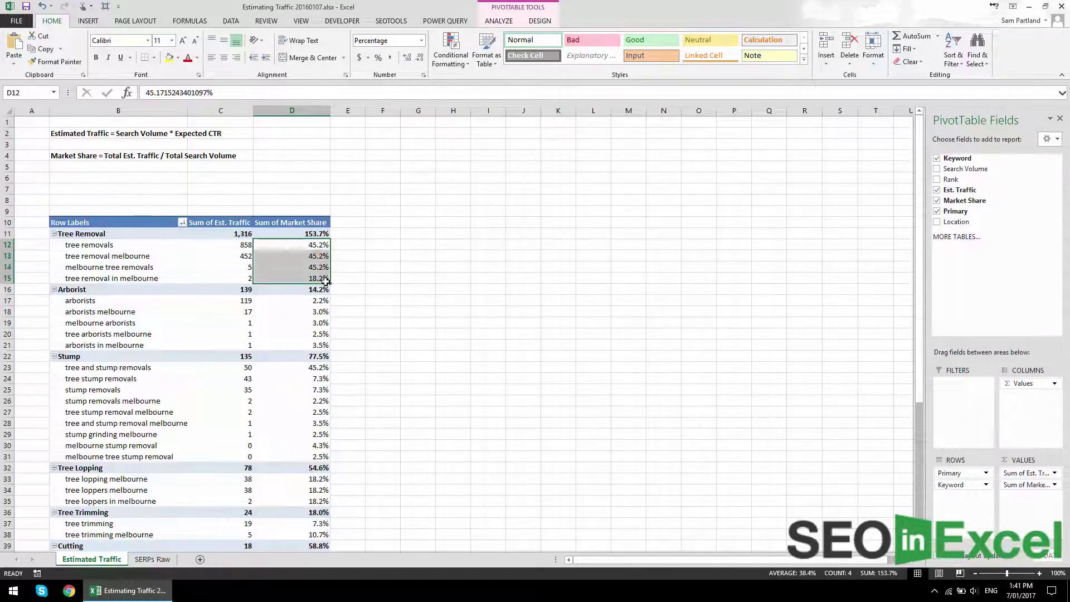
left_click(319, 232)
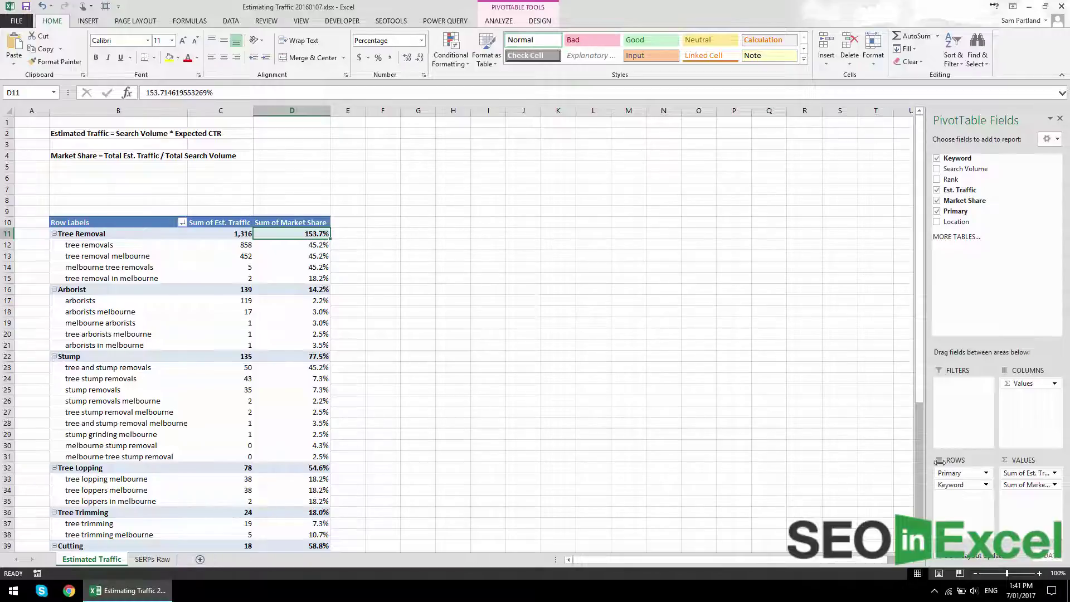
left_click(1031, 486)
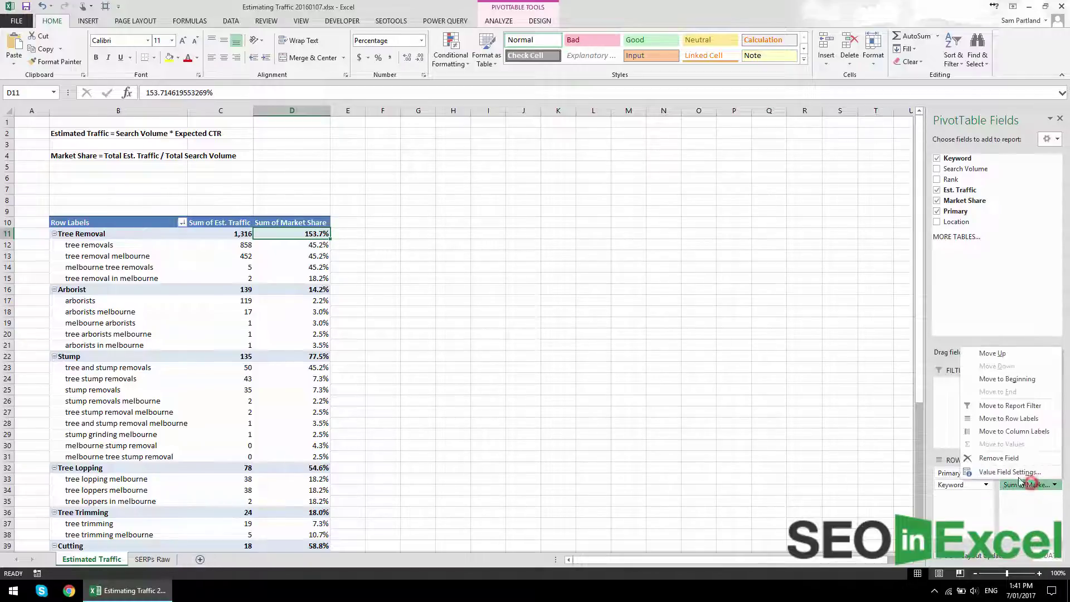
left_click(1003, 471)
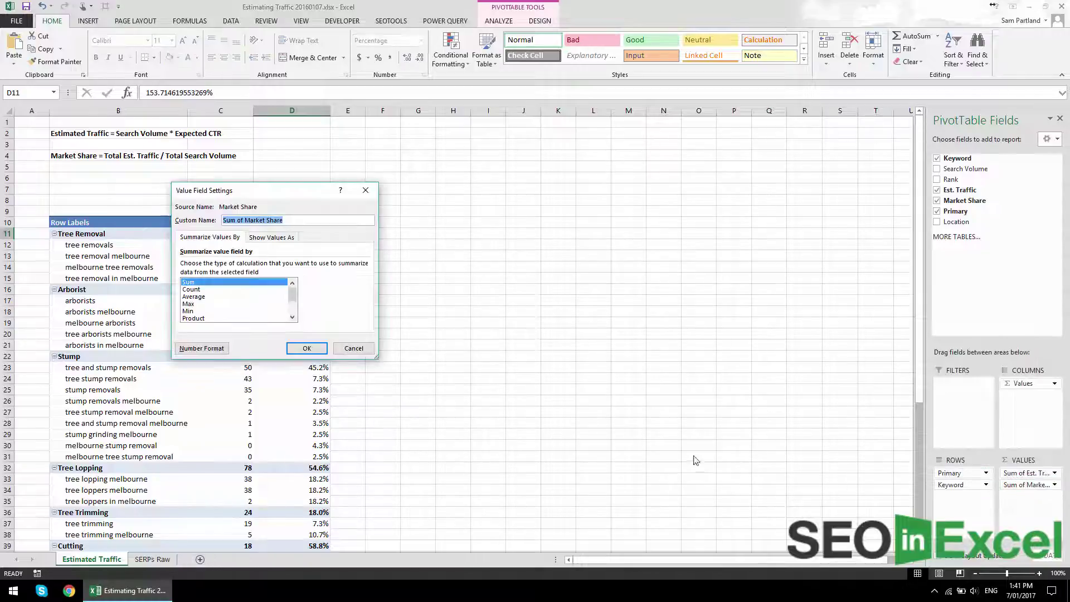
left_click(341, 347)
Add Market Share to the PivotTable values a second time and format it as Percentage with one decimal place
left_click_drag(964, 201, 1031, 497)
left_click(1031, 496)
left_click(1006, 483)
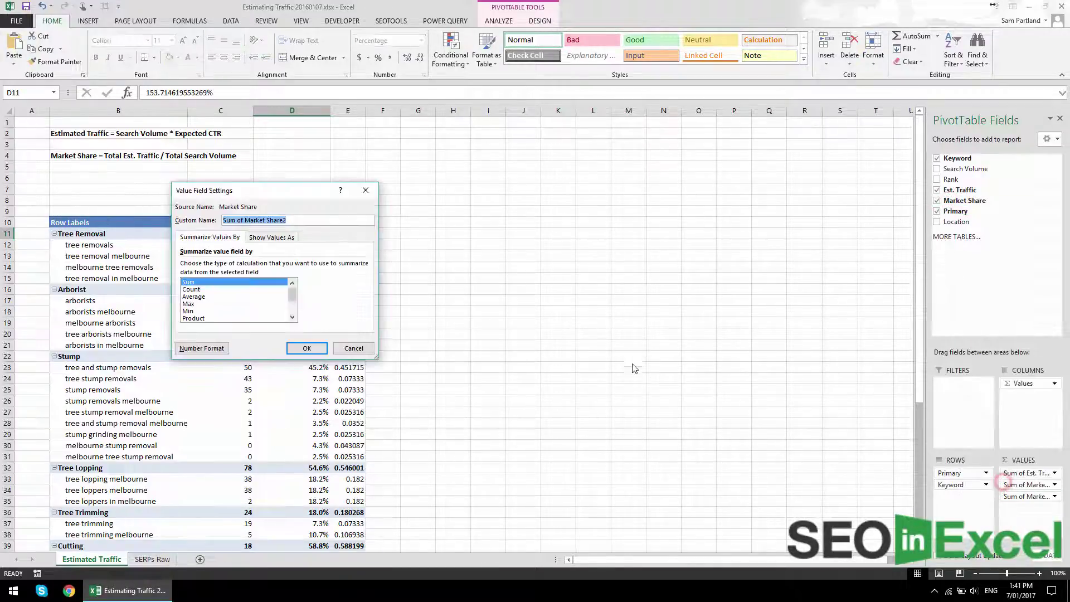
left_click(188, 348)
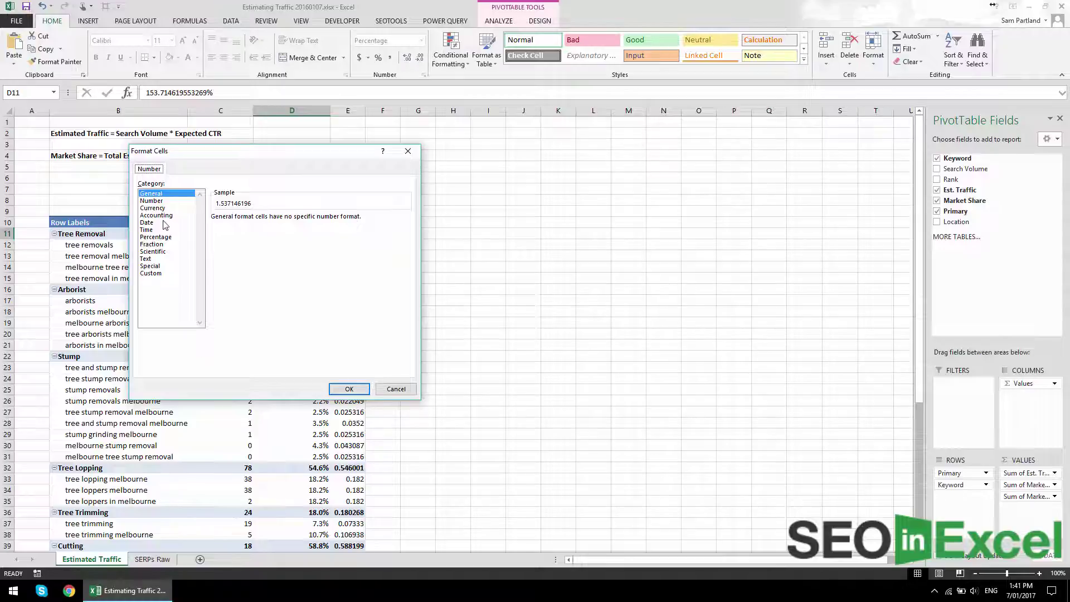
left_click(156, 236)
left_click(287, 220)
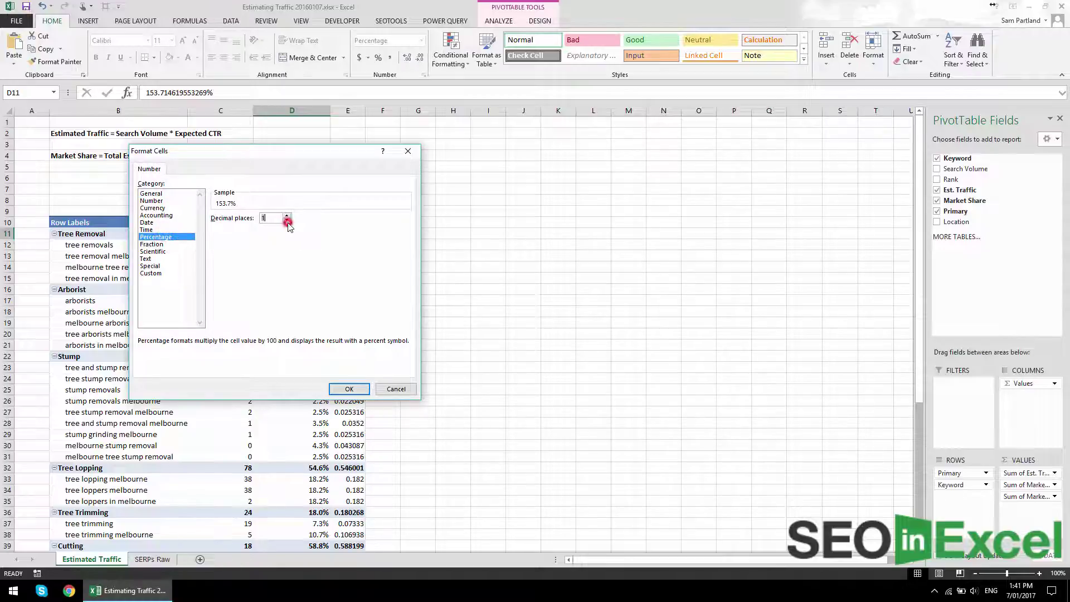
left_click(349, 389)
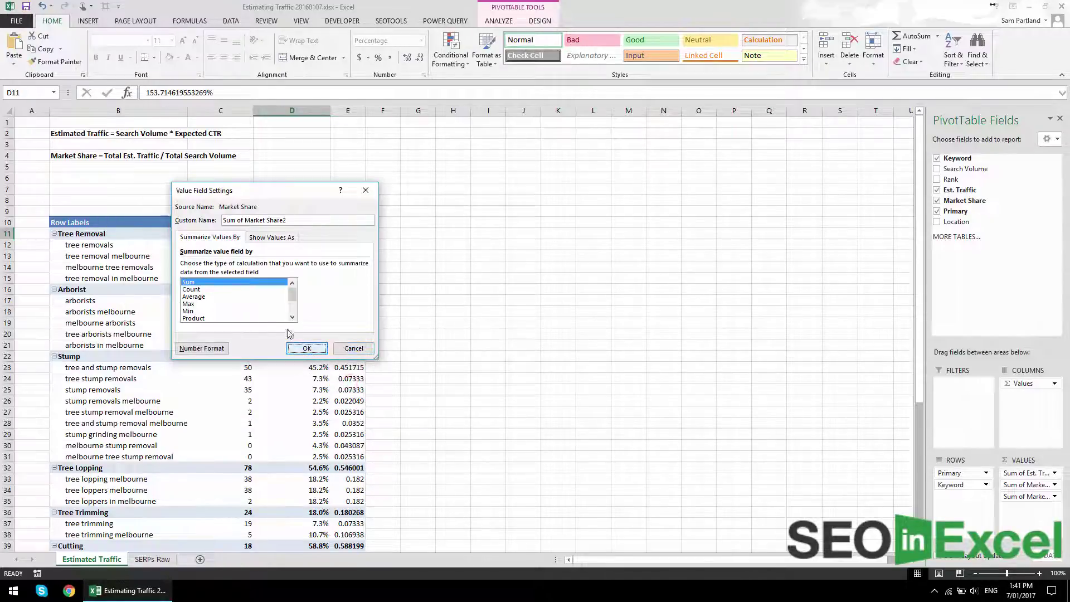
Summarize the second Market Share value field by Average and fit column E to its header
left_click(219, 296)
left_click(307, 349)
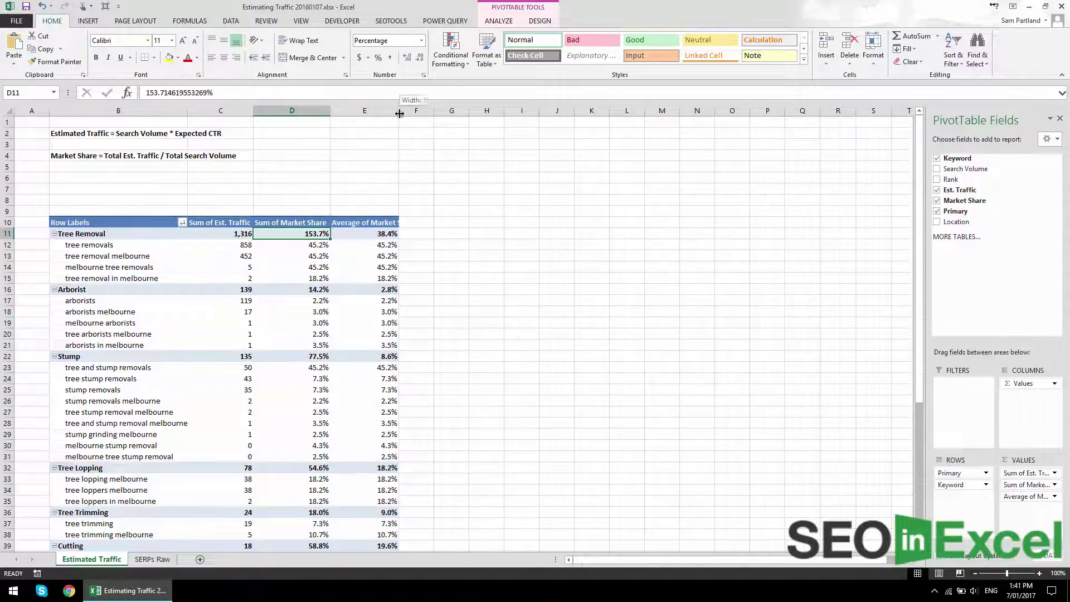
double_click(399, 114)
left_click(536, 189)
left_click(421, 233)
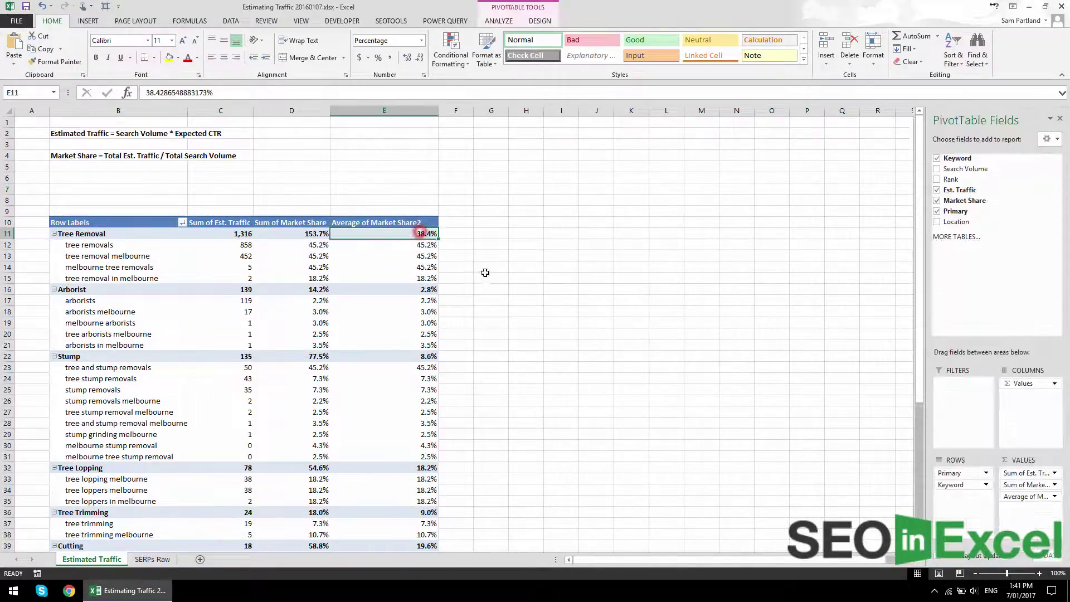
left_click(501, 253)
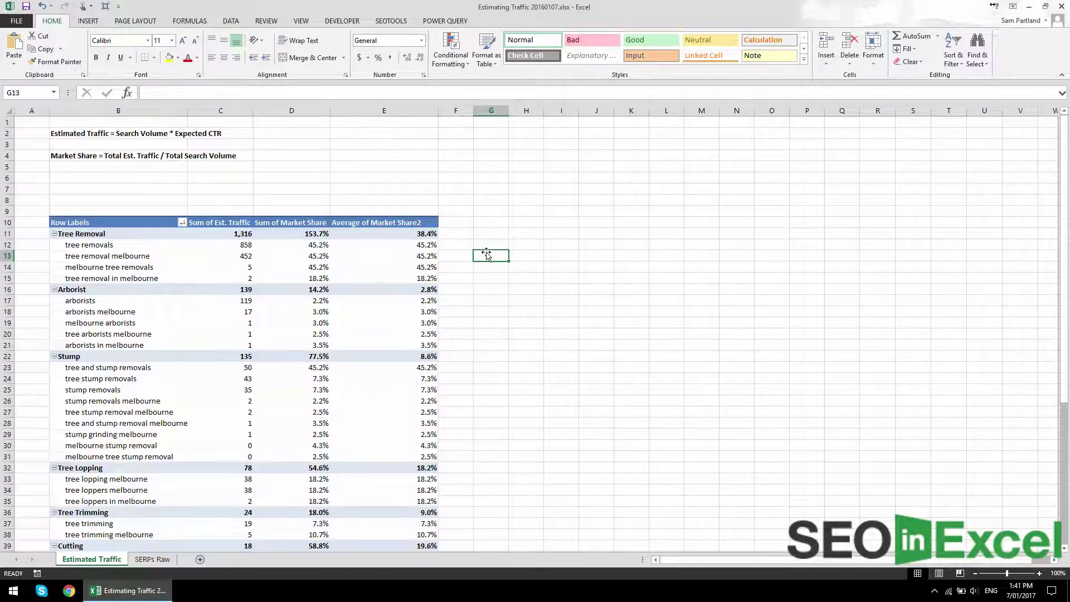
Add Rank and Search Volume to the PivotTable values, in that order, ahead of Sum of Est. Traffic
left_click(243, 252)
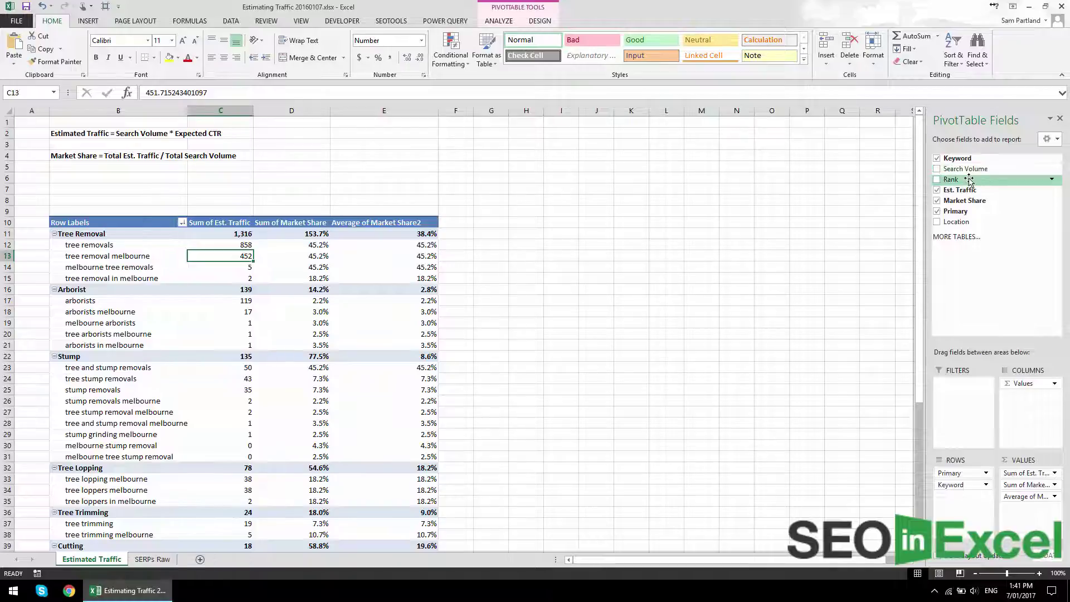
left_click_drag(970, 180, 1028, 474)
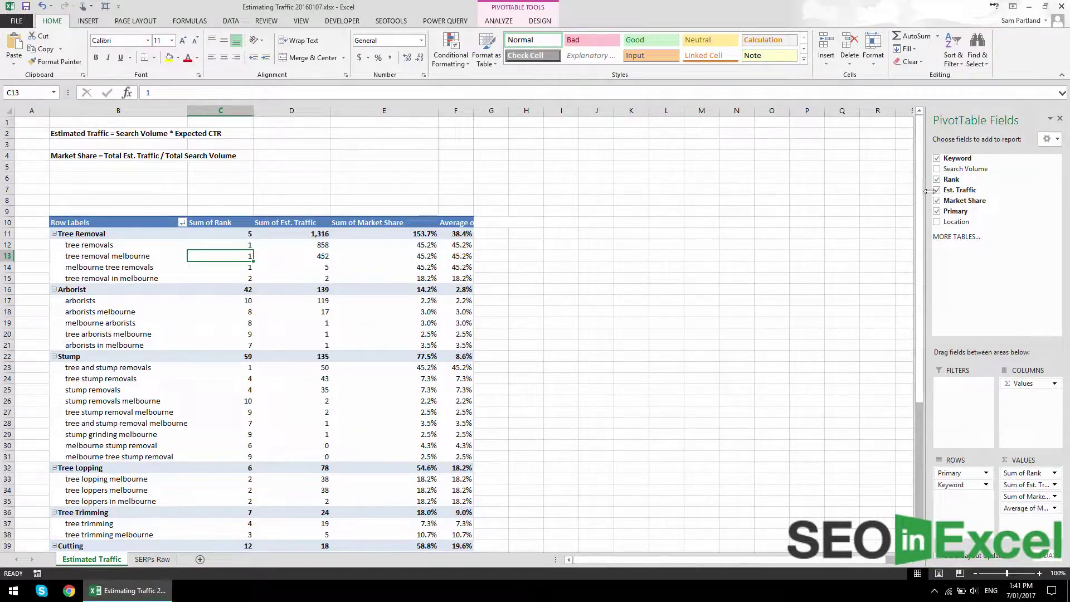
left_click_drag(966, 169, 1025, 484)
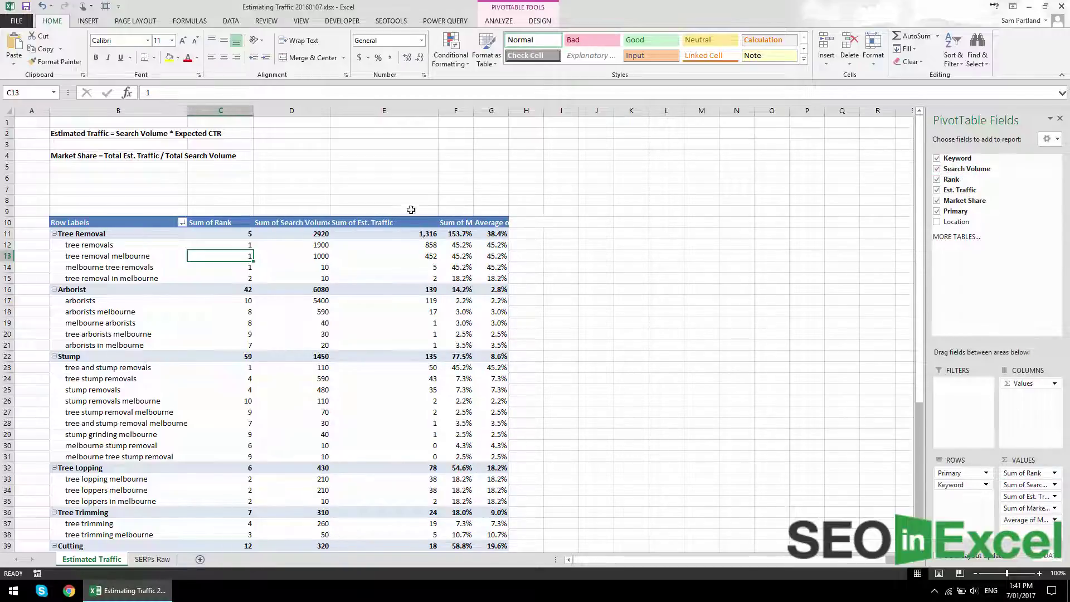
left_click(653, 215)
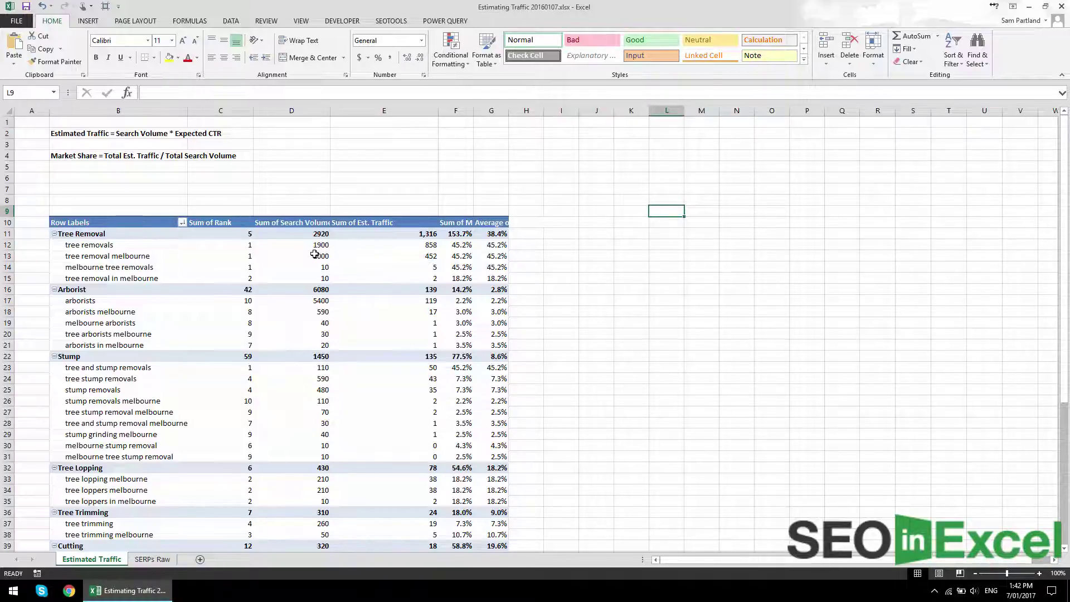
Widen column G, which holds the average market share
left_click_drag(509, 107, 536, 107)
left_click(513, 238)
left_click(624, 256)
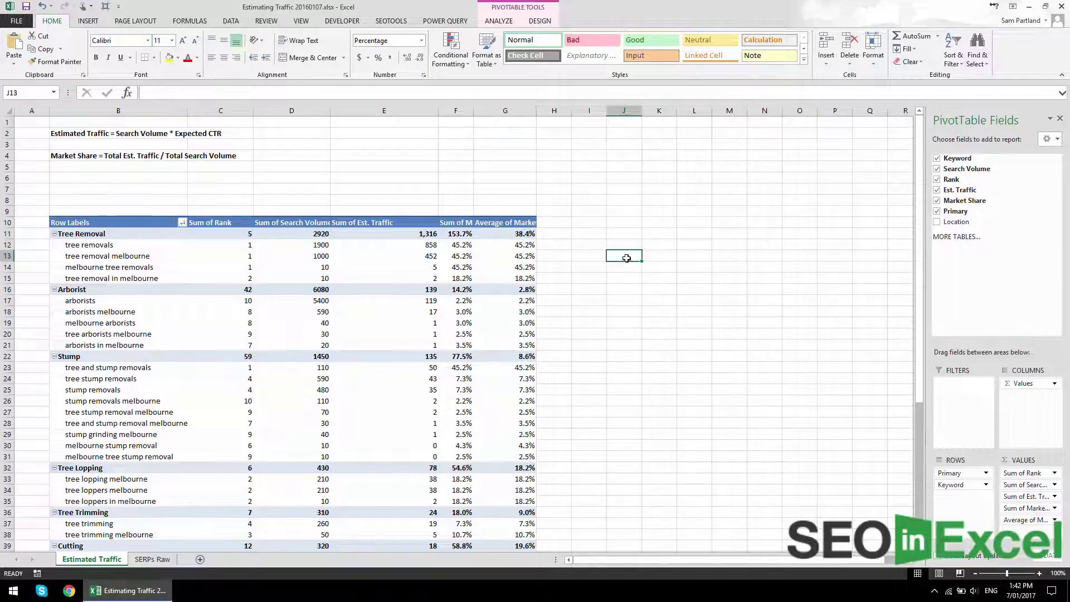
Change the Rank value field's summary calculation to Average
left_click(237, 235)
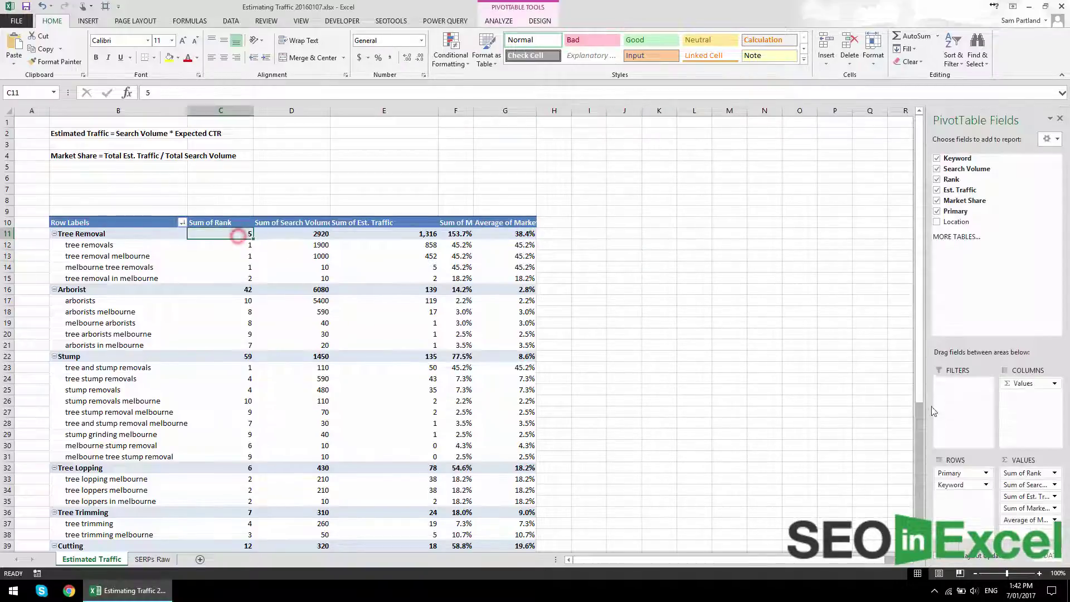
left_click(1029, 473)
left_click(1023, 460)
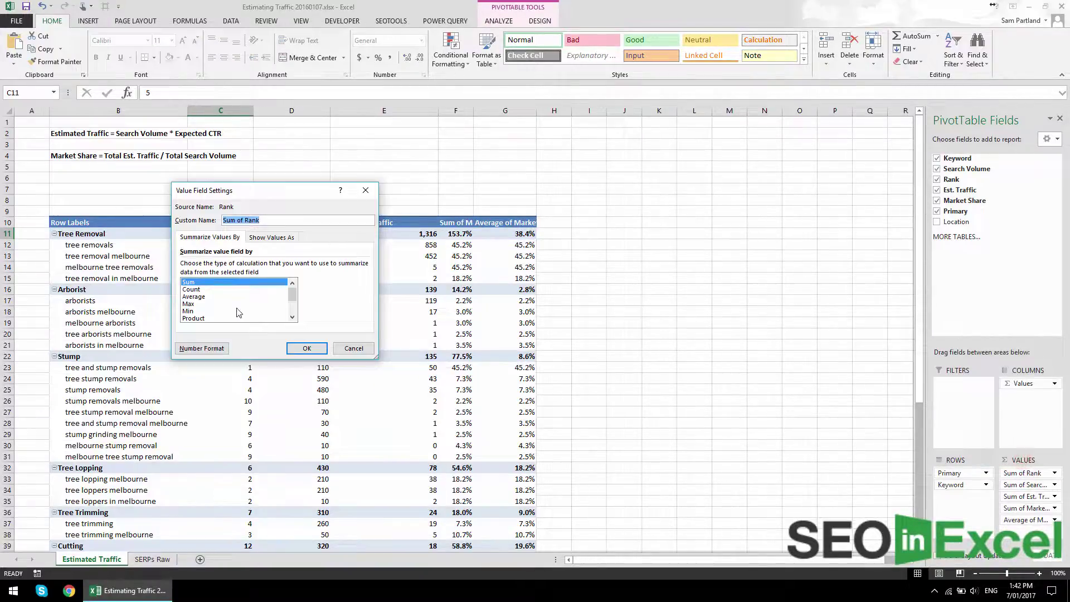
left_click(222, 297)
left_click(307, 348)
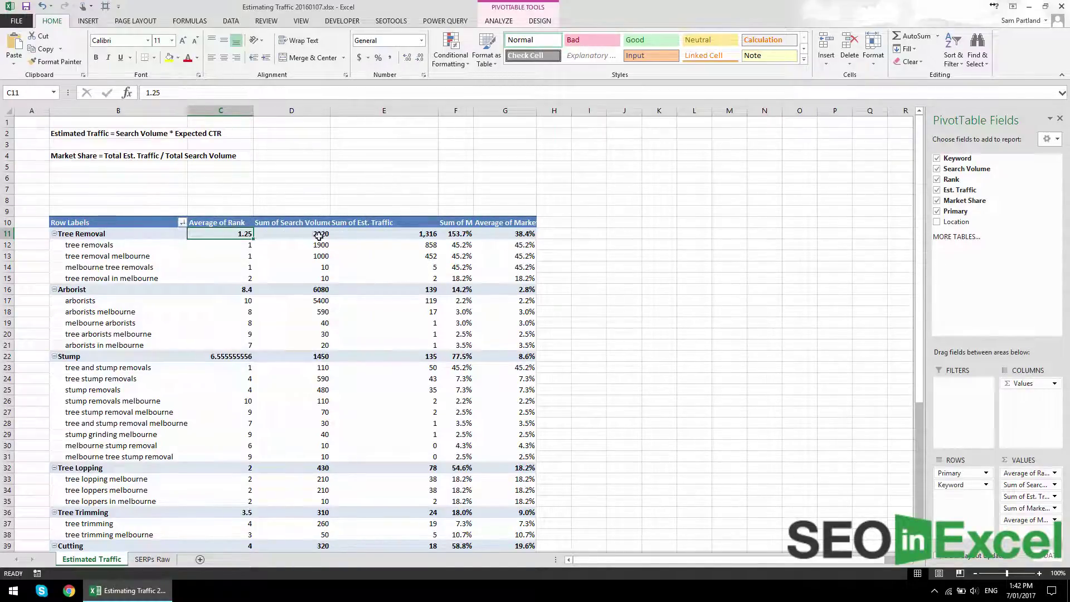
left_click(584, 212)
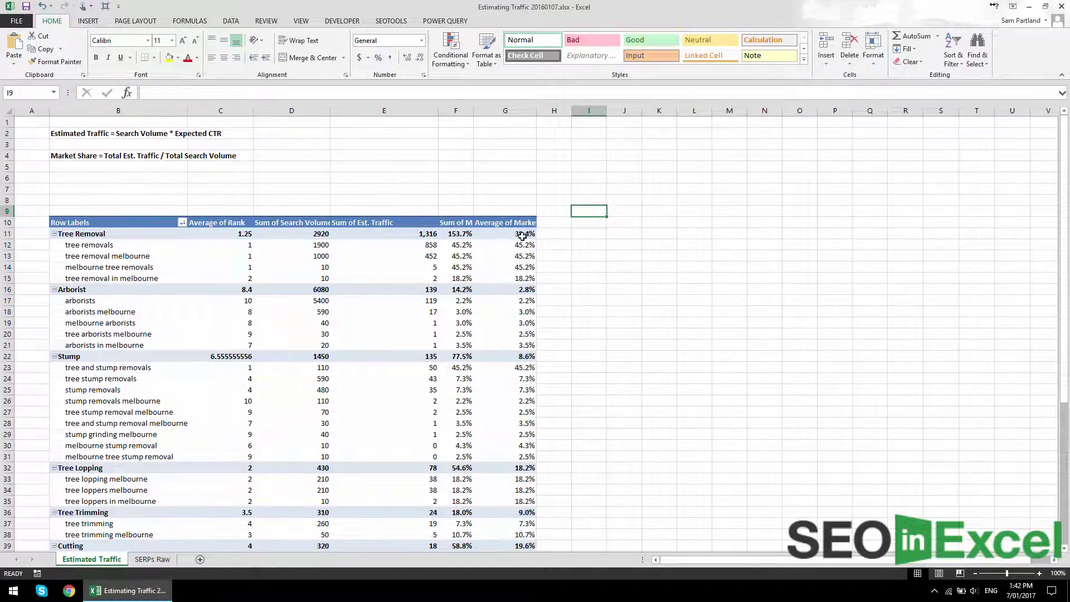
Calculate Tree Removal's market share in cell I11 with =1316/2920 and format it as a percentage with one decimal place
left_click(602, 237)
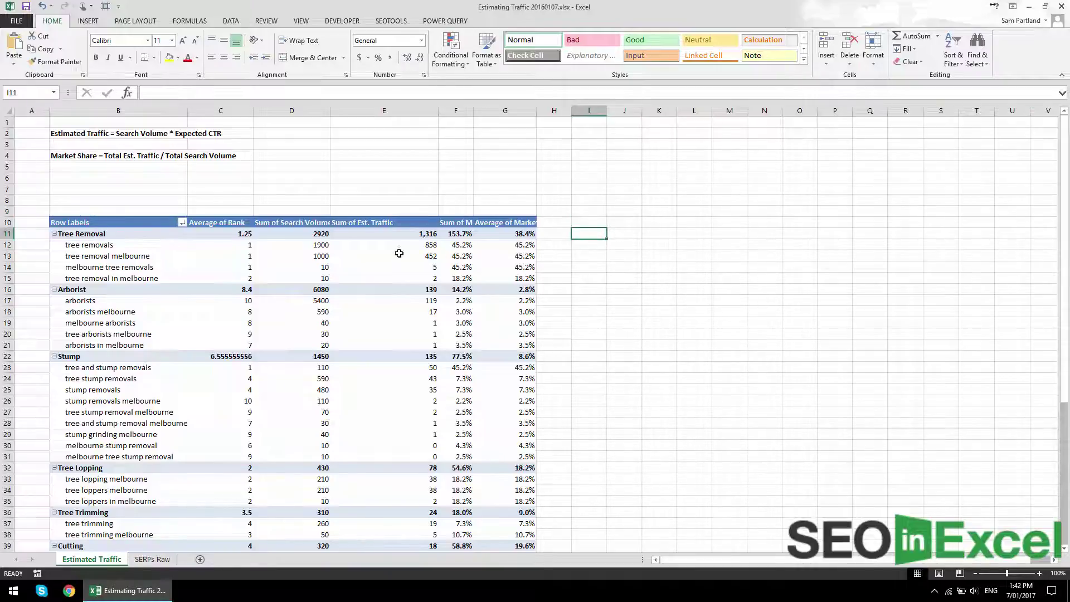
type("=1316/2920")
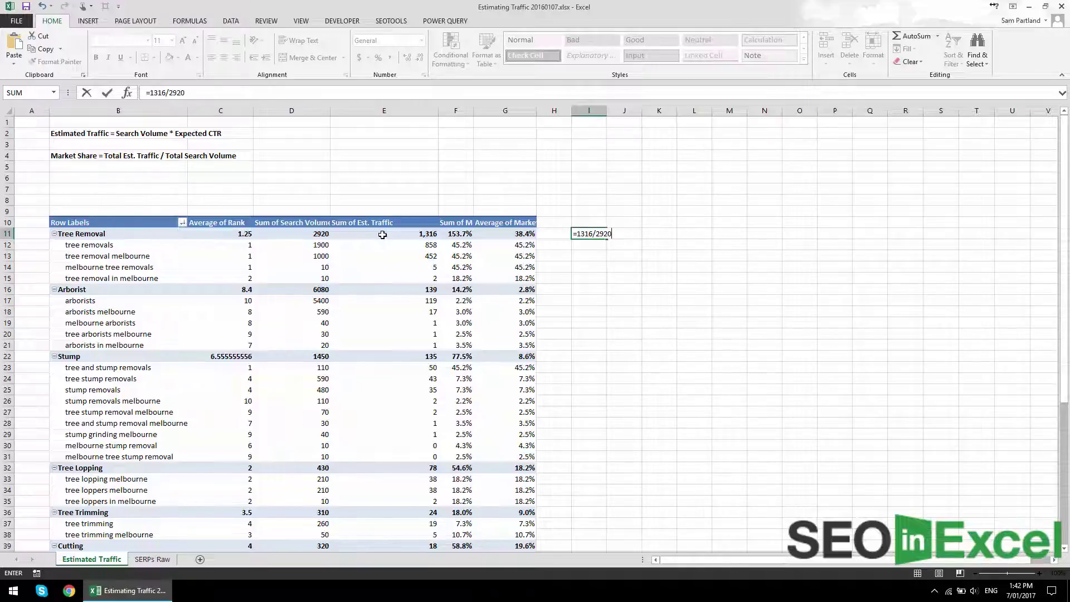
key("Return")
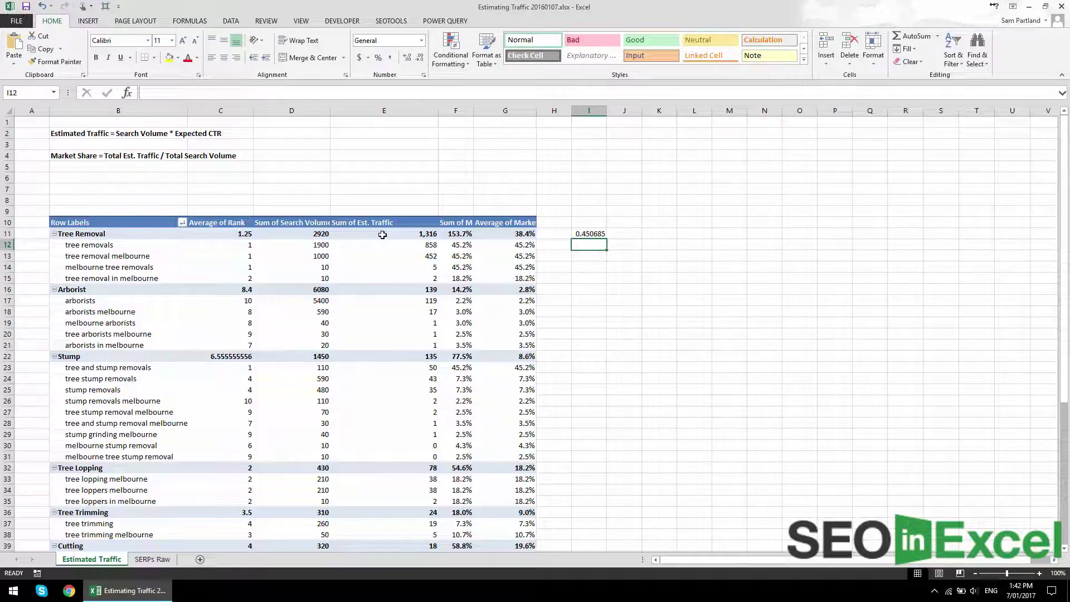
left_click(598, 234)
left_click(379, 58)
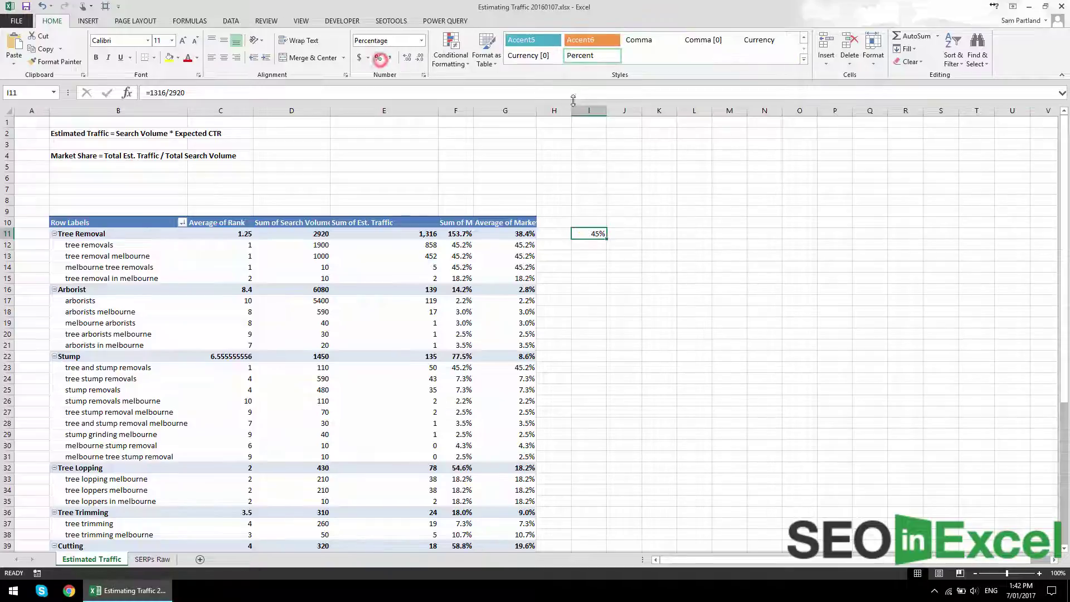
left_click(408, 58)
left_click(554, 256)
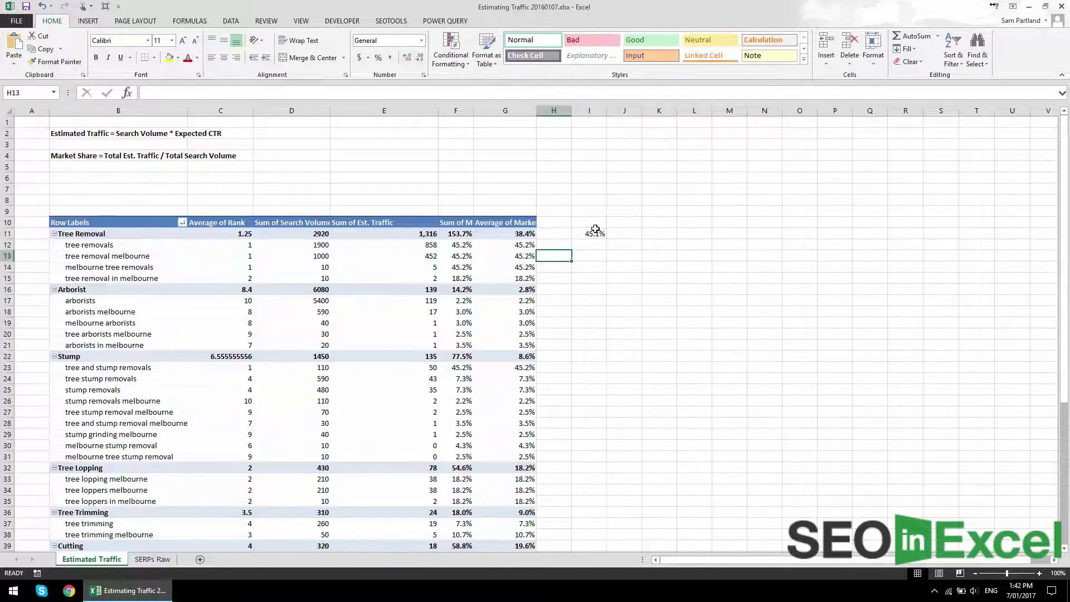
Compare the calculated Tree Removal market share in I11 with the PivotTable's average market share in G11
left_click(594, 233)
left_click(507, 233)
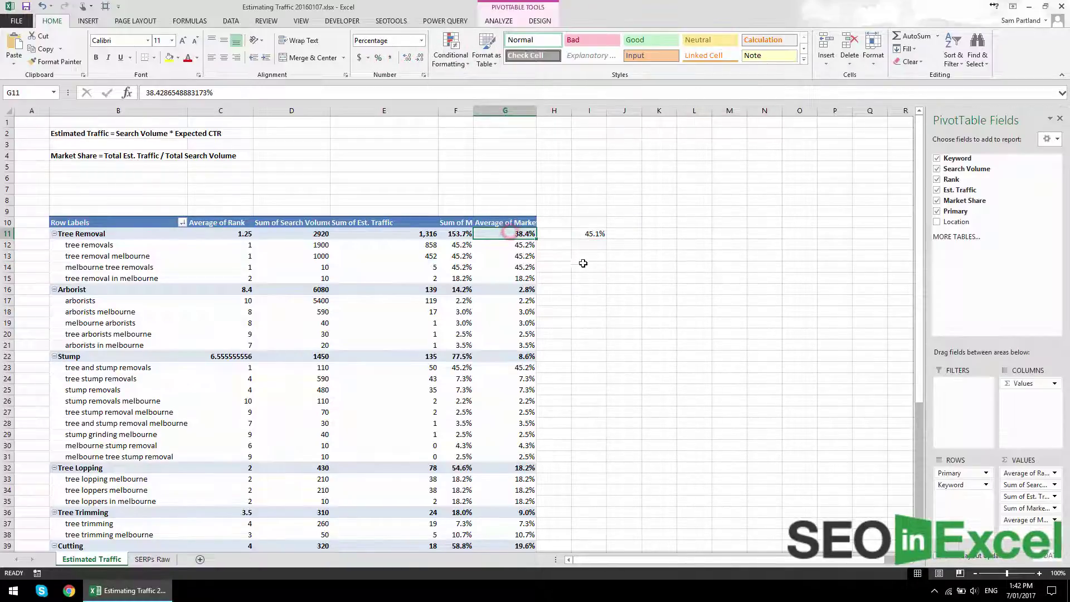
left_click(594, 234)
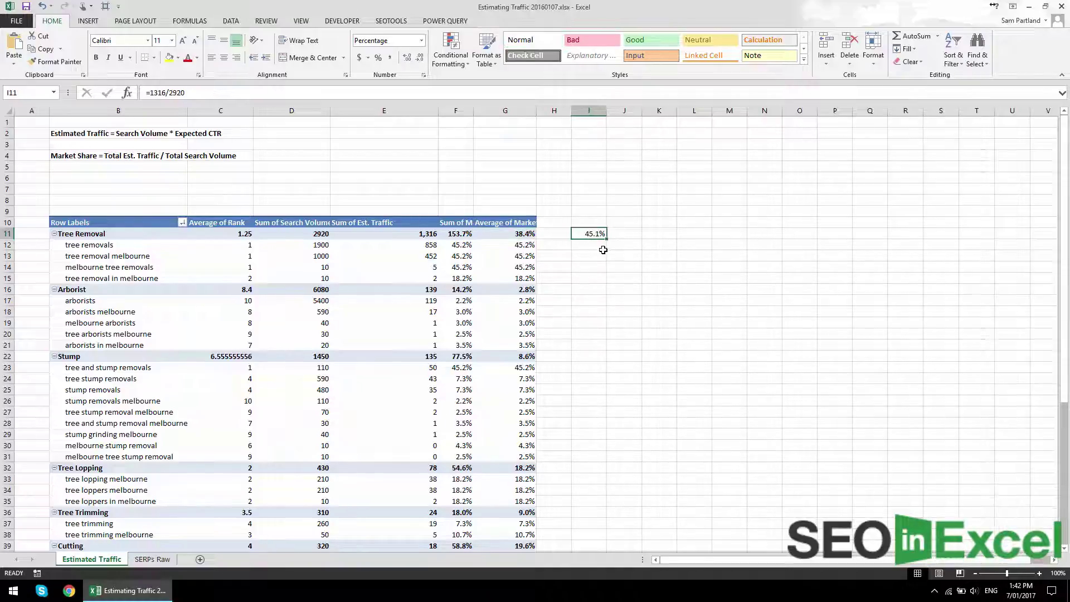
left_click(521, 234)
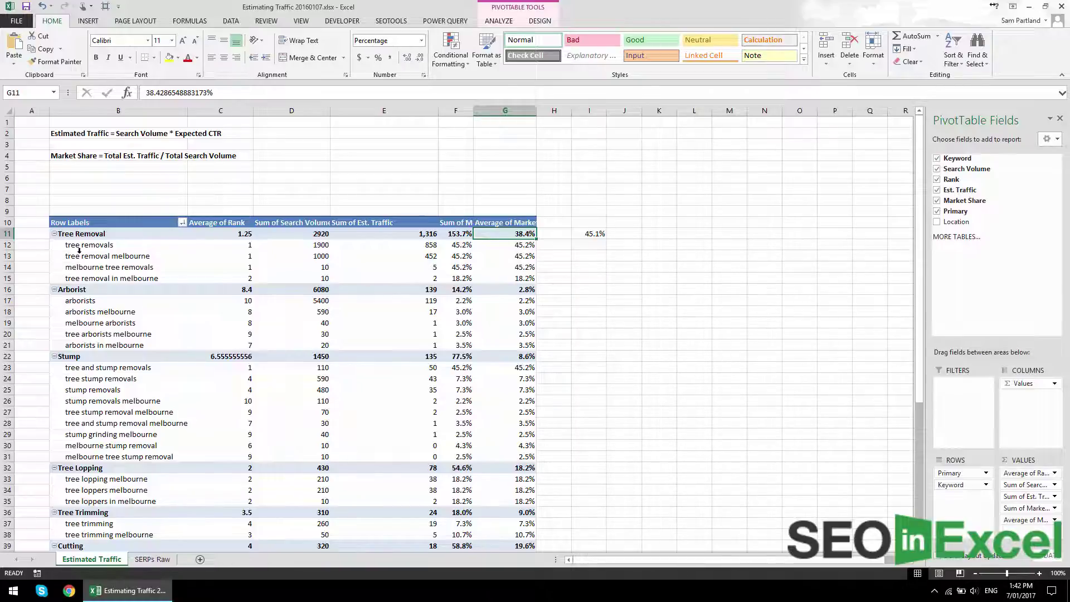
Examine the search volumes and market shares of the Tree Removal keywords against the category's average market share
left_click_drag(79, 248, 84, 278)
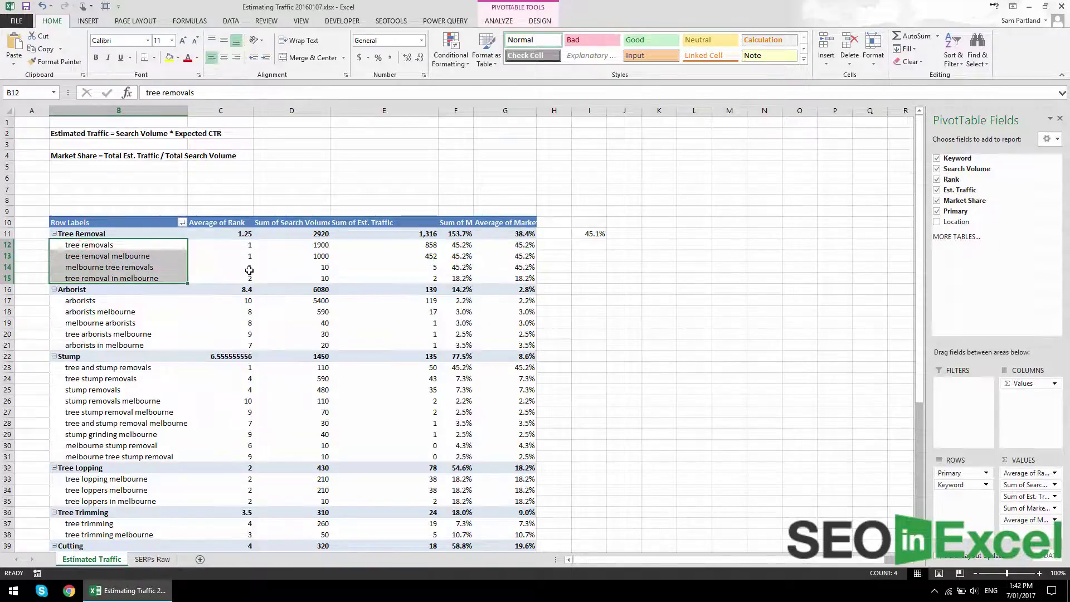
left_click(150, 238)
left_click_drag(311, 248, 128, 245)
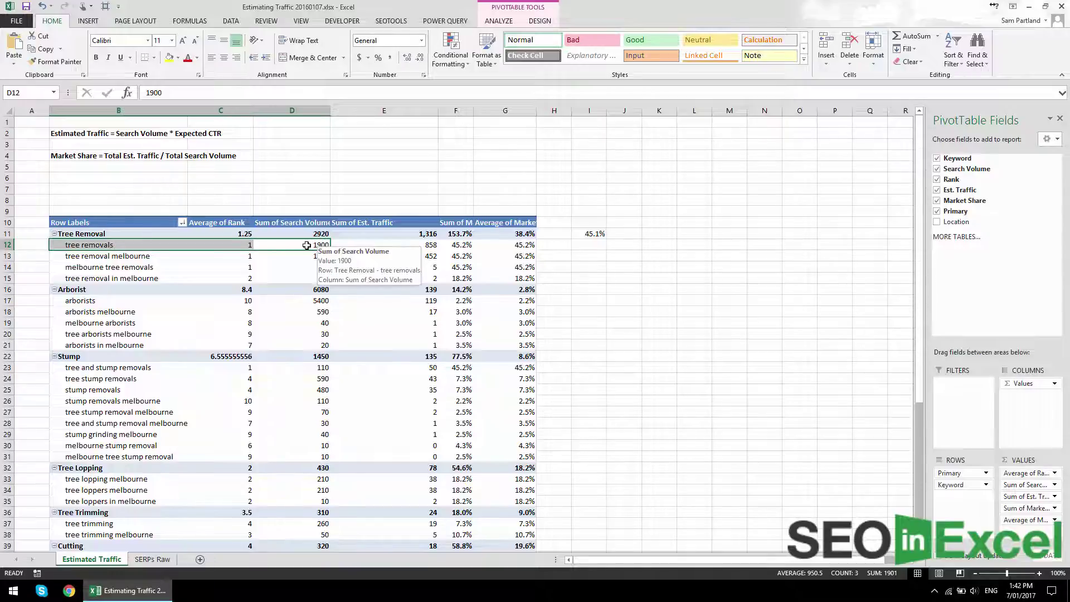
left_click_drag(80, 278, 301, 277)
left_click(322, 273)
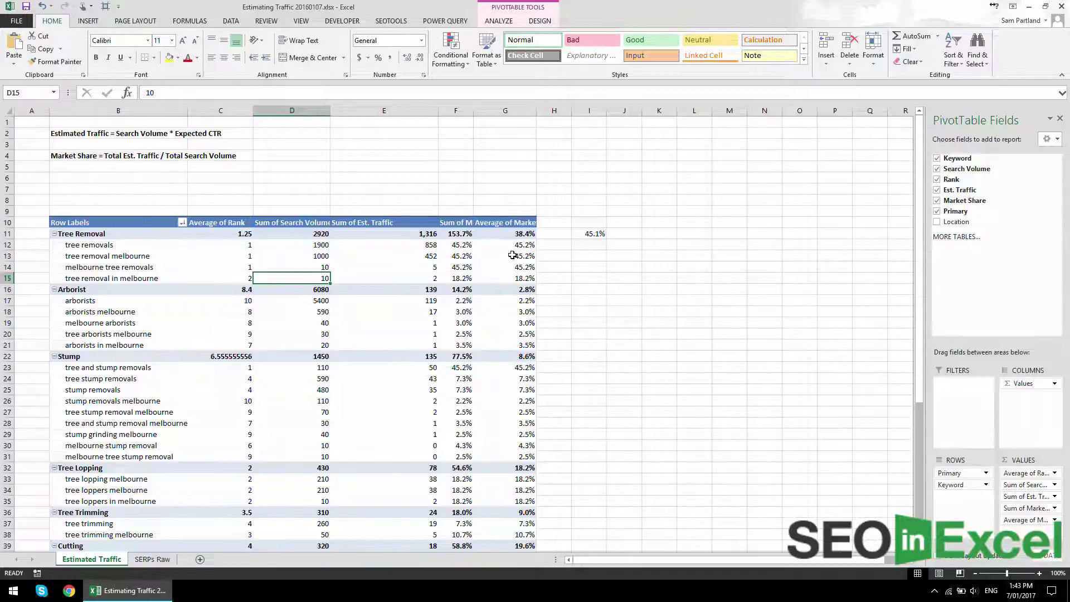
left_click_drag(295, 245, 304, 275)
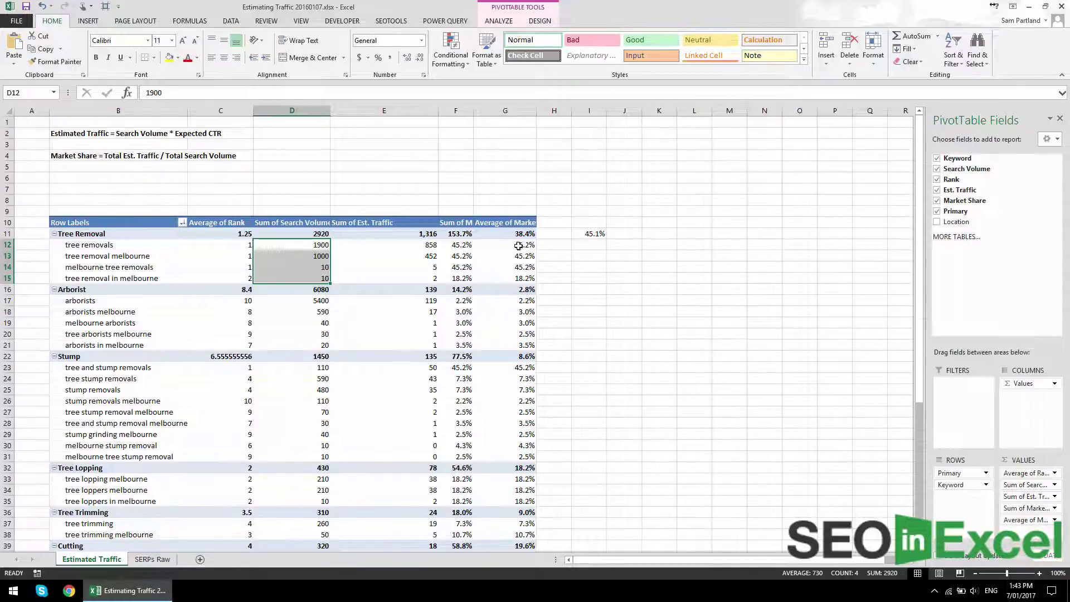
left_click_drag(522, 245, 554, 279)
left_click(554, 279)
key("Left")
key("Up")
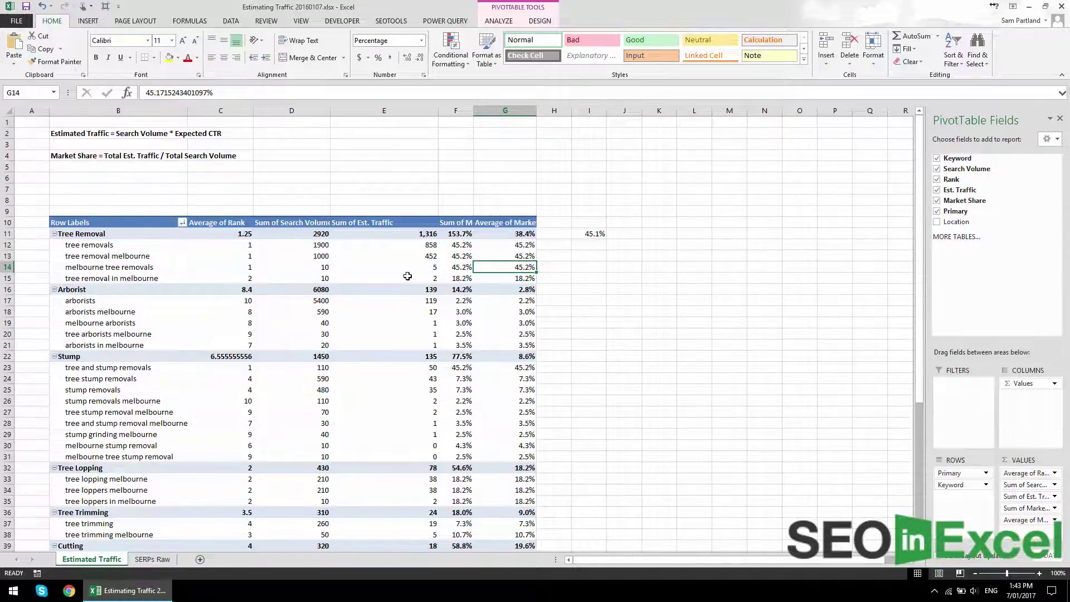
mouse_move(433, 267)
left_click(525, 234)
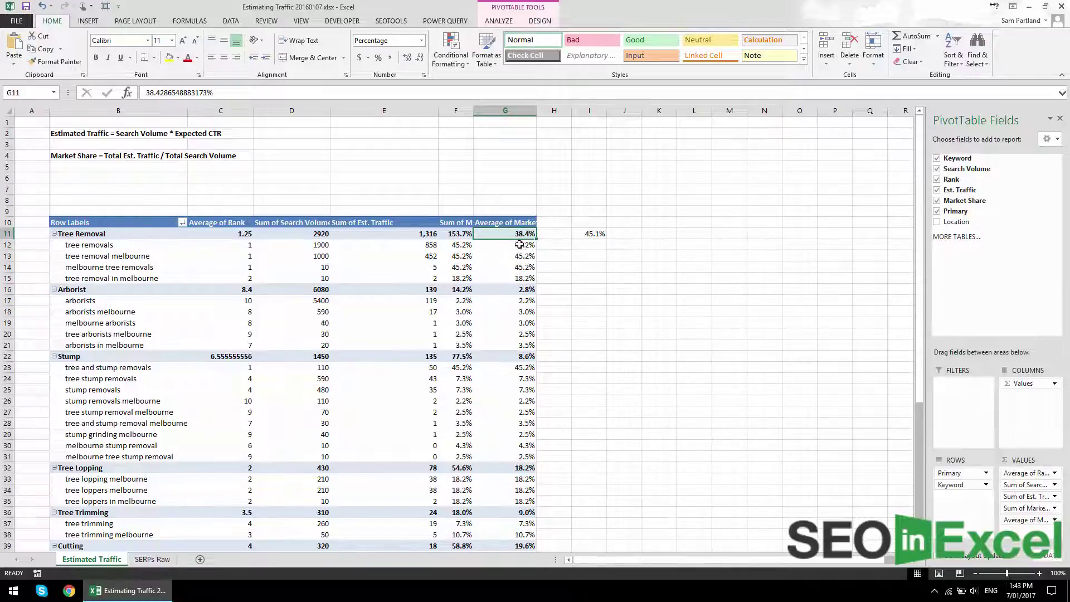
left_click(566, 267)
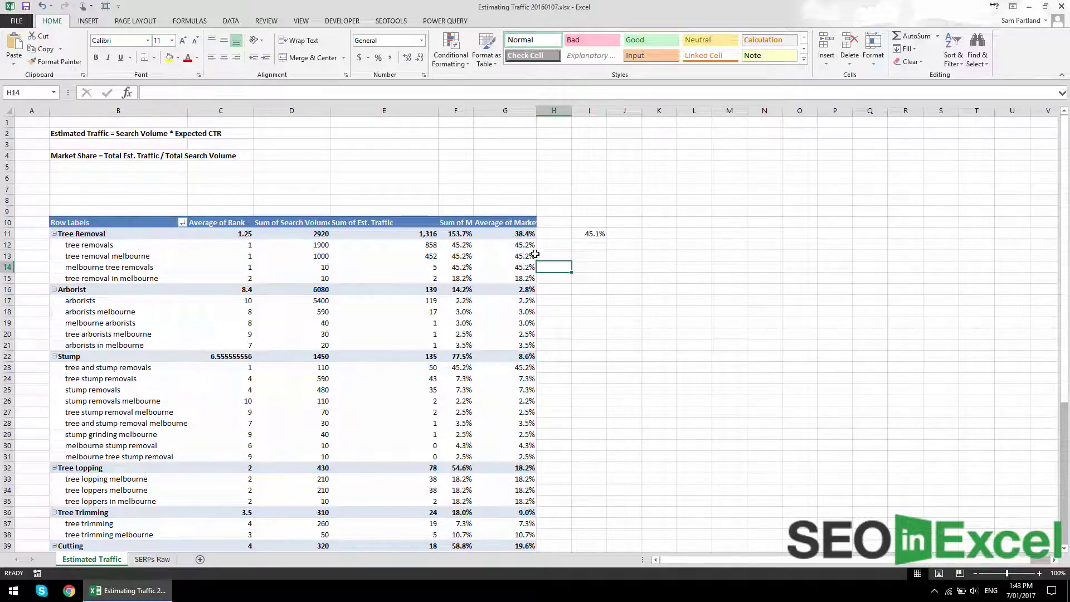
Review Tree Removal's search volumes in the PivotTable and the per-keyword Market Share column on the SERPs Raw sheet
left_click(385, 255)
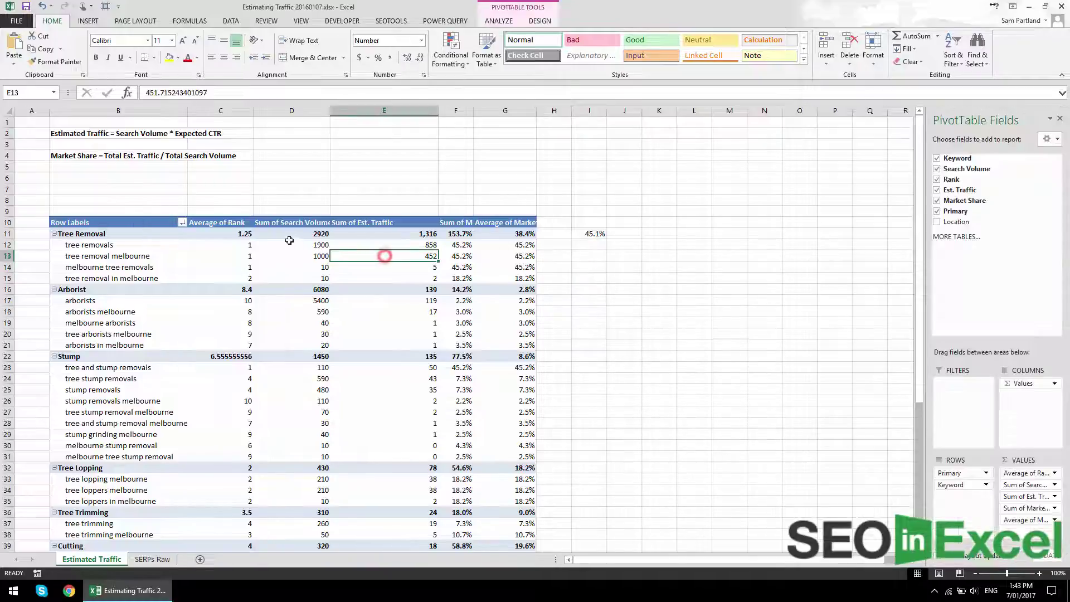
left_click_drag(306, 256, 312, 311)
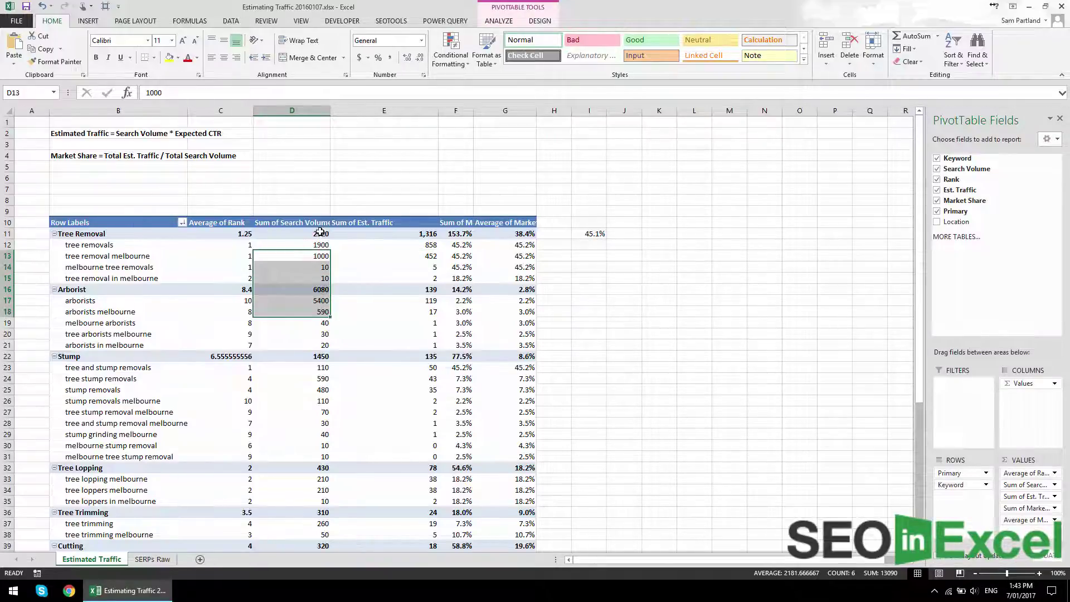
left_click(319, 234)
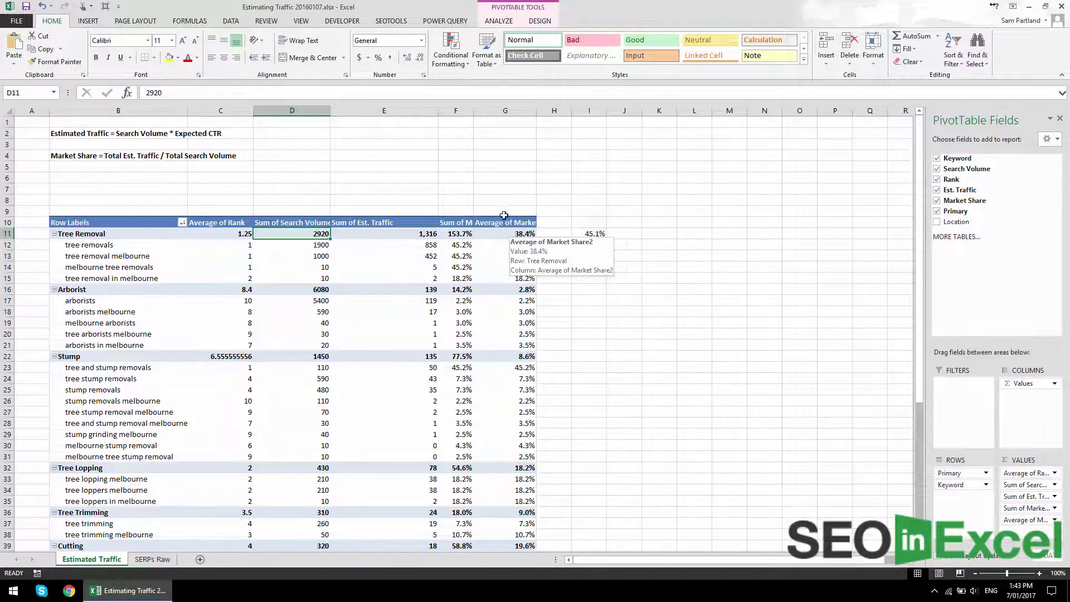
left_click(153, 559)
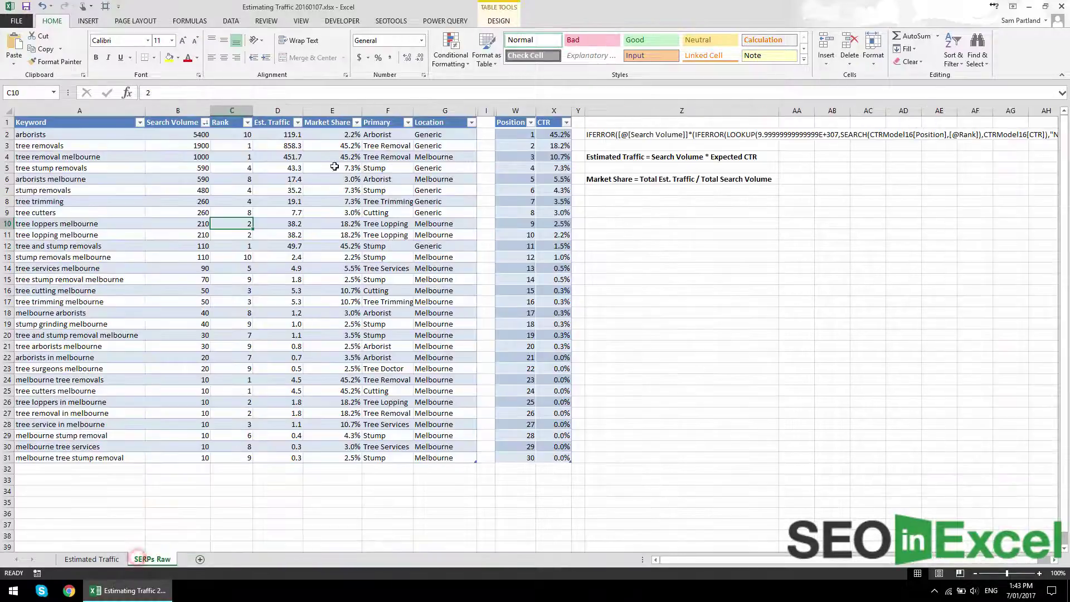
left_click_drag(341, 135, 353, 418)
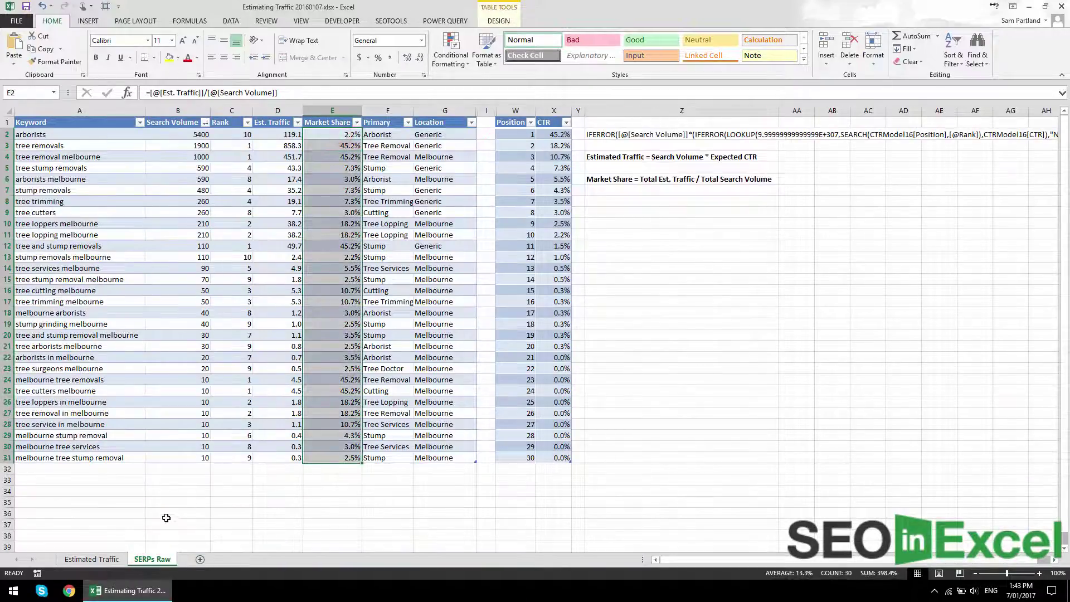
left_click(108, 558)
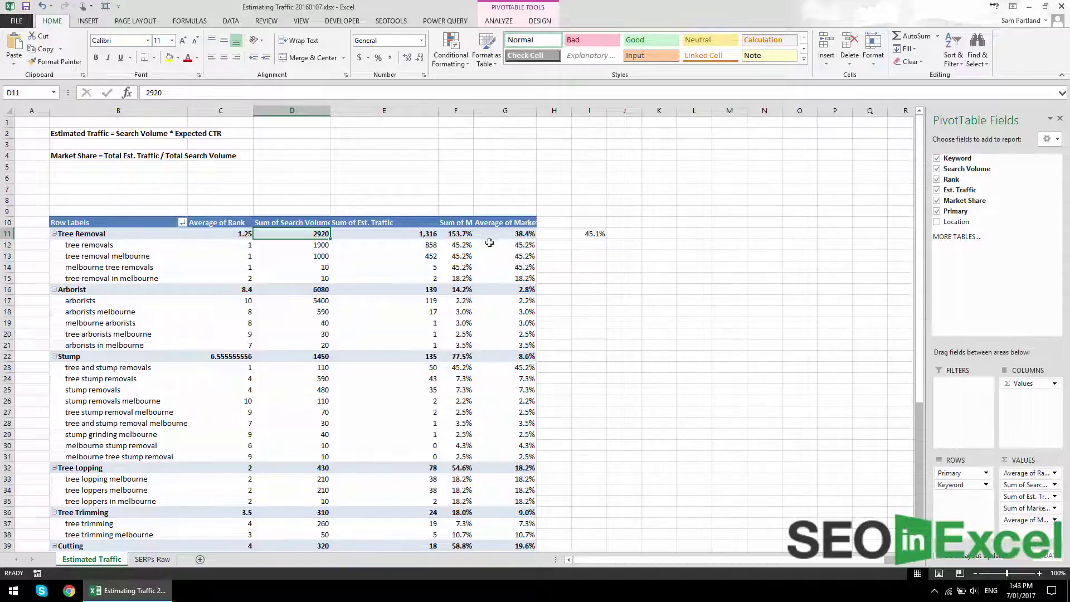
Move the manual Tree Removal market share calculation from I11 to L11
left_click(597, 234)
left_click_drag(597, 239, 687, 237)
Start a new calculated field in the PivotTable and name it MS %
left_click(513, 244)
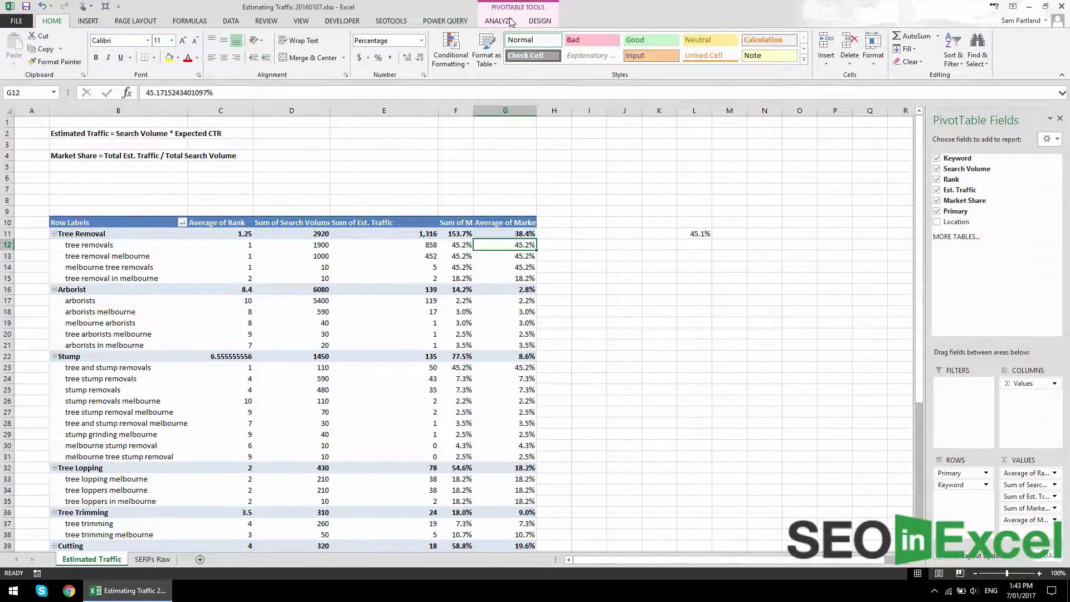
left_click(497, 21)
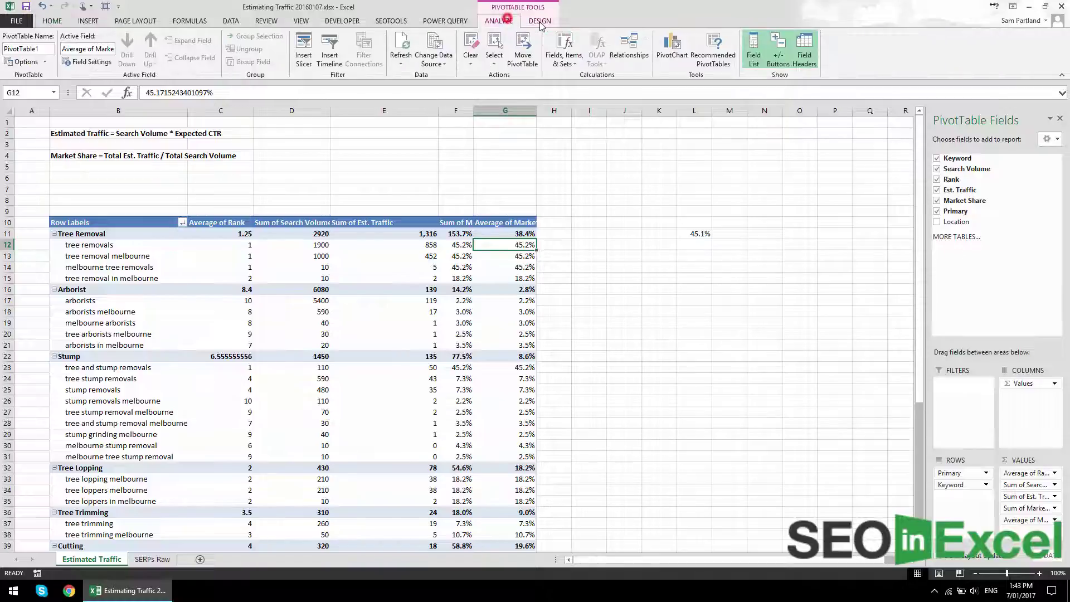
left_click(566, 61)
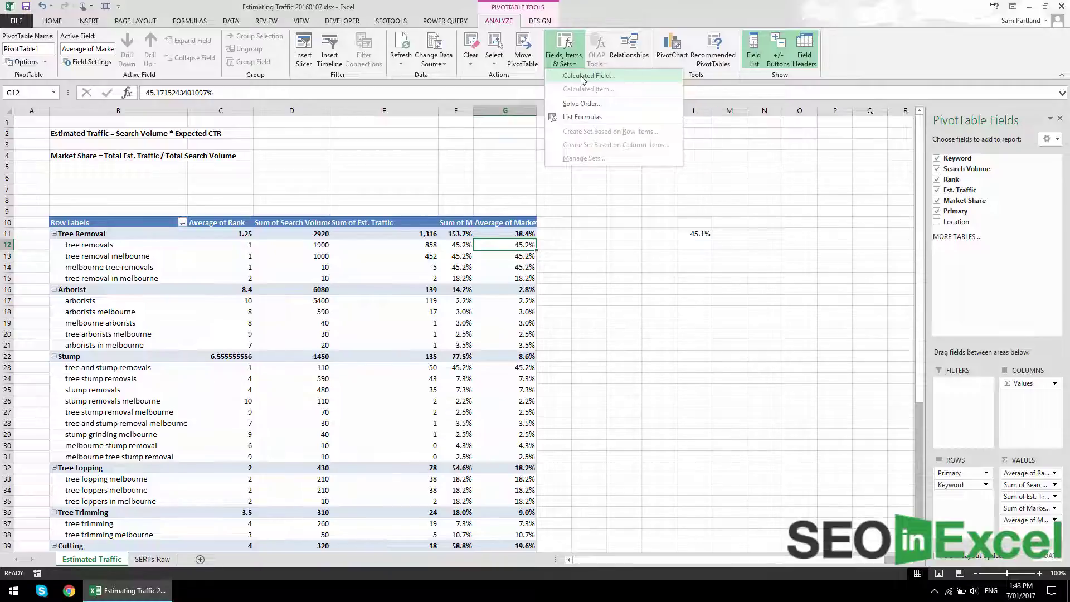
left_click(581, 78)
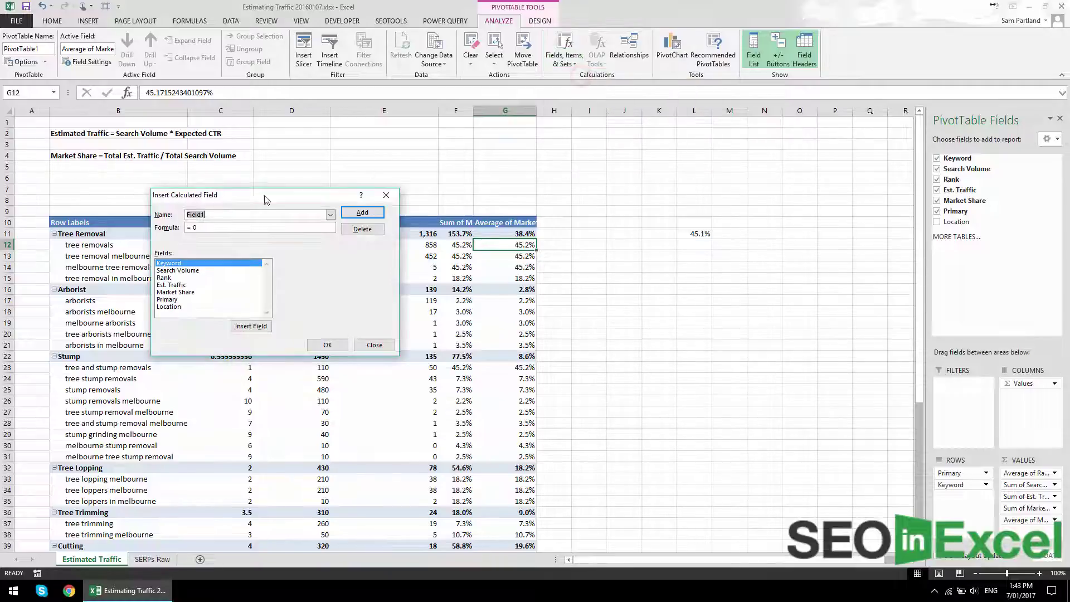
left_click_drag(219, 192, 644, 230)
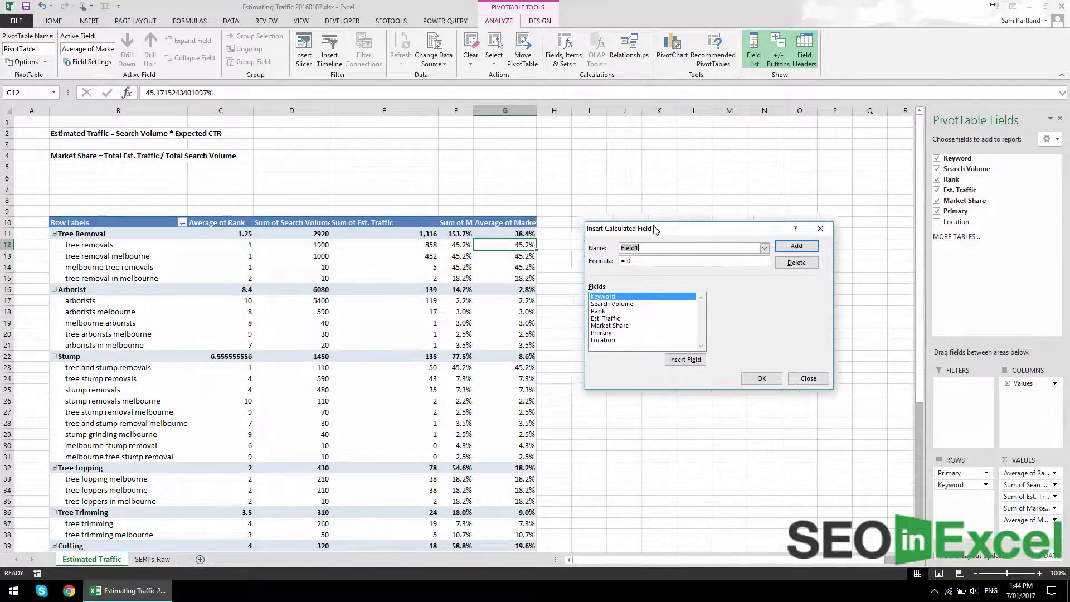
type("MS")
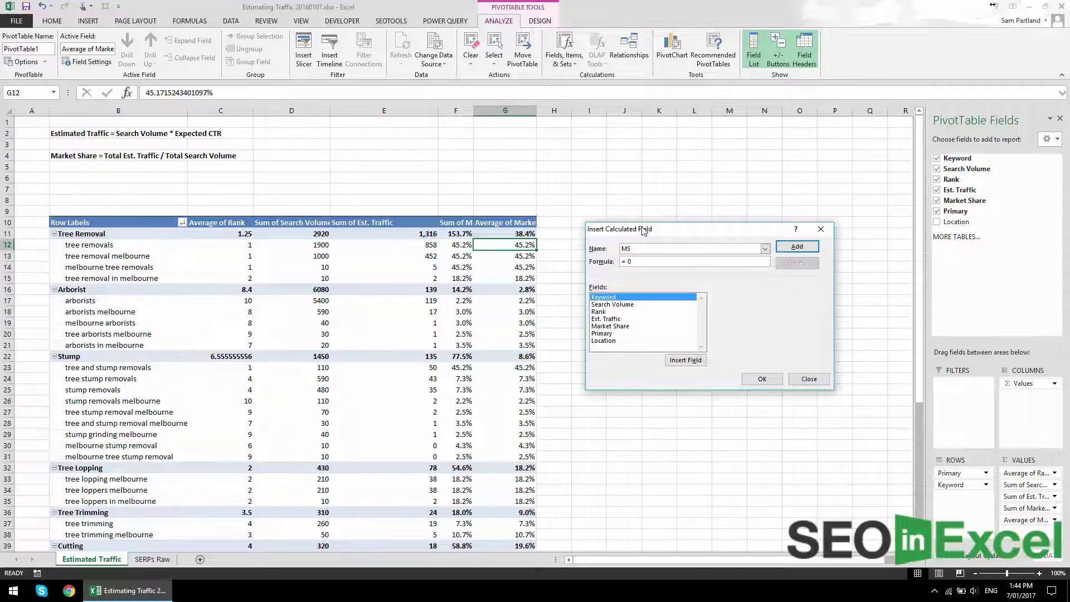
Define the calculated field's formula as 'Est. Traffic' / 'Search Volume' and add it to the PivotTable
left_click(655, 261)
key("BackSpace")
key("BackSpace")
double_click(632, 321)
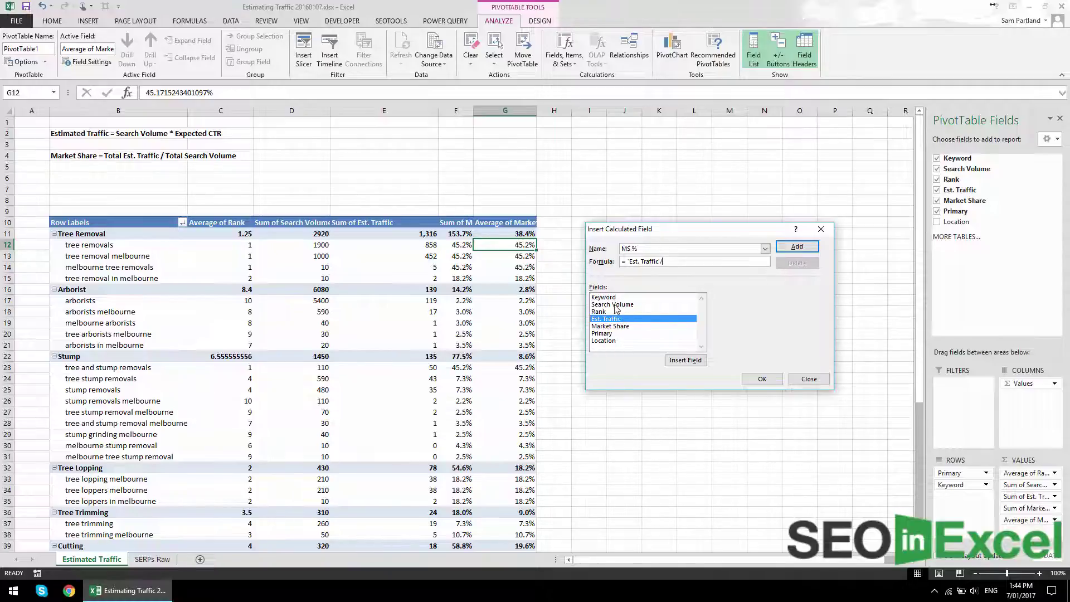
double_click(616, 305)
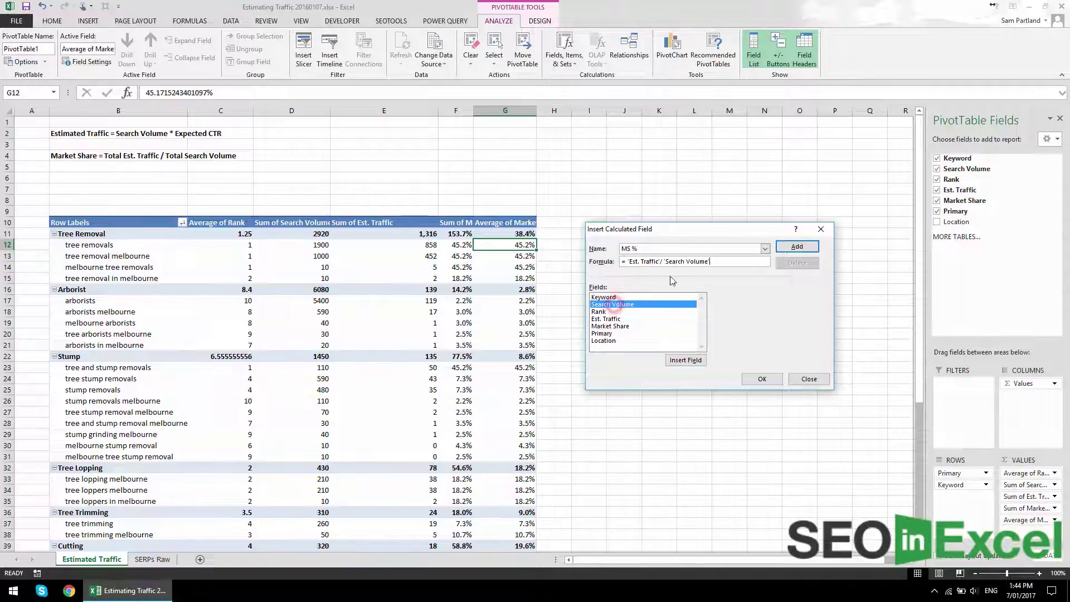
left_click(796, 248)
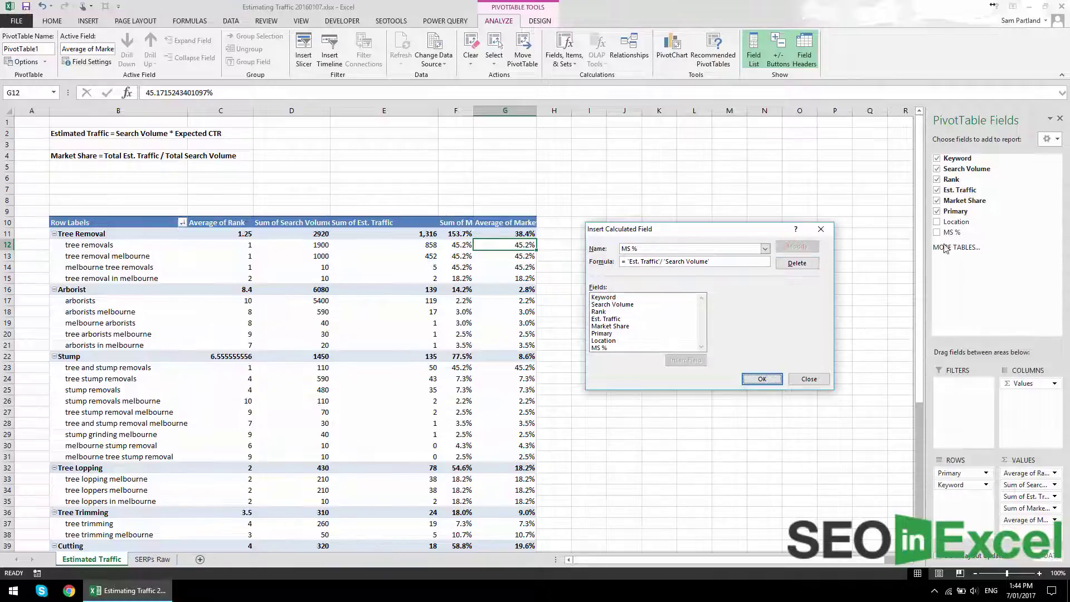
left_click(761, 379)
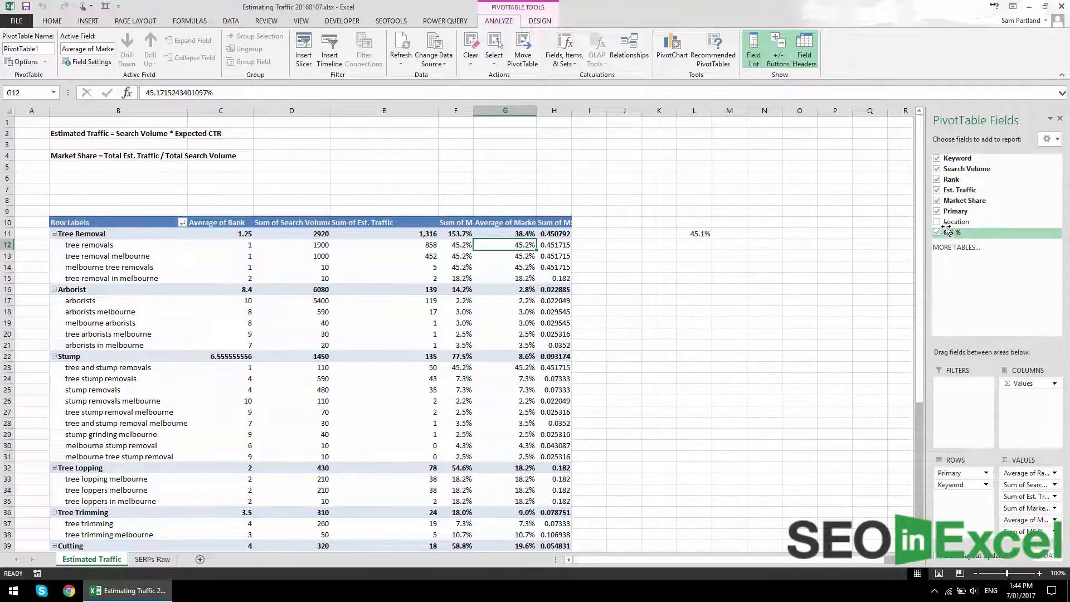
Fit column H to its contents and format the Sum of MS % value field as a percentage with one decimal place
double_click(571, 111)
left_click(1020, 531)
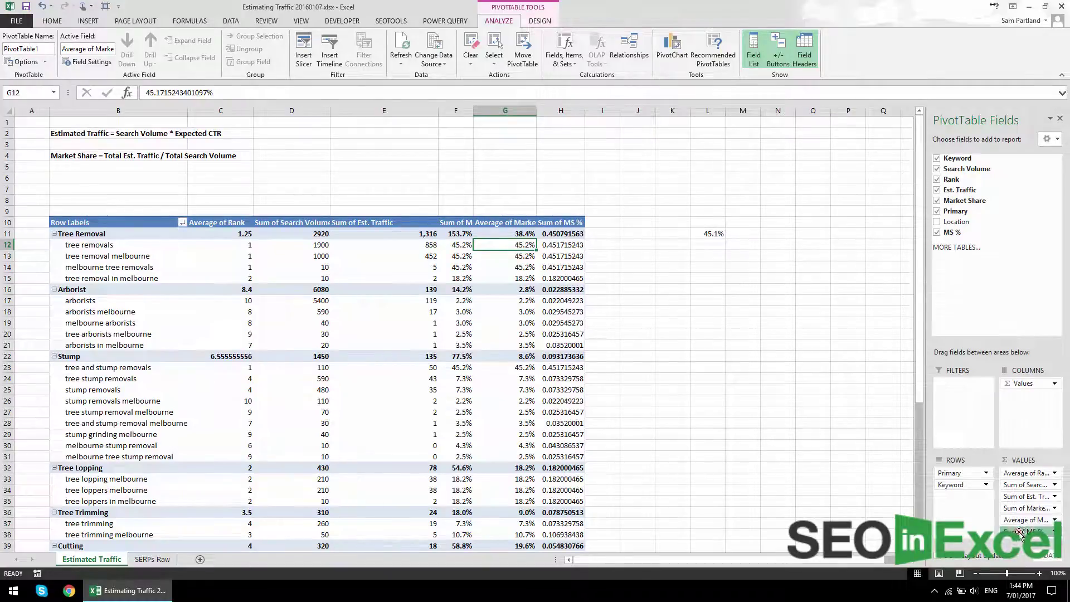
left_click(1019, 519)
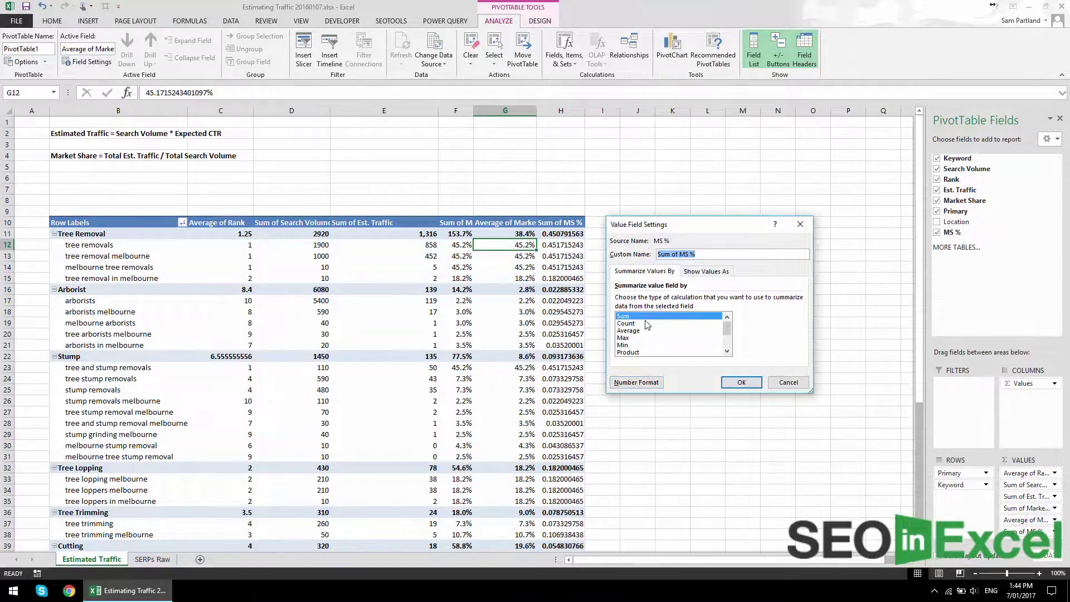
left_click(636, 382)
left_click(593, 270)
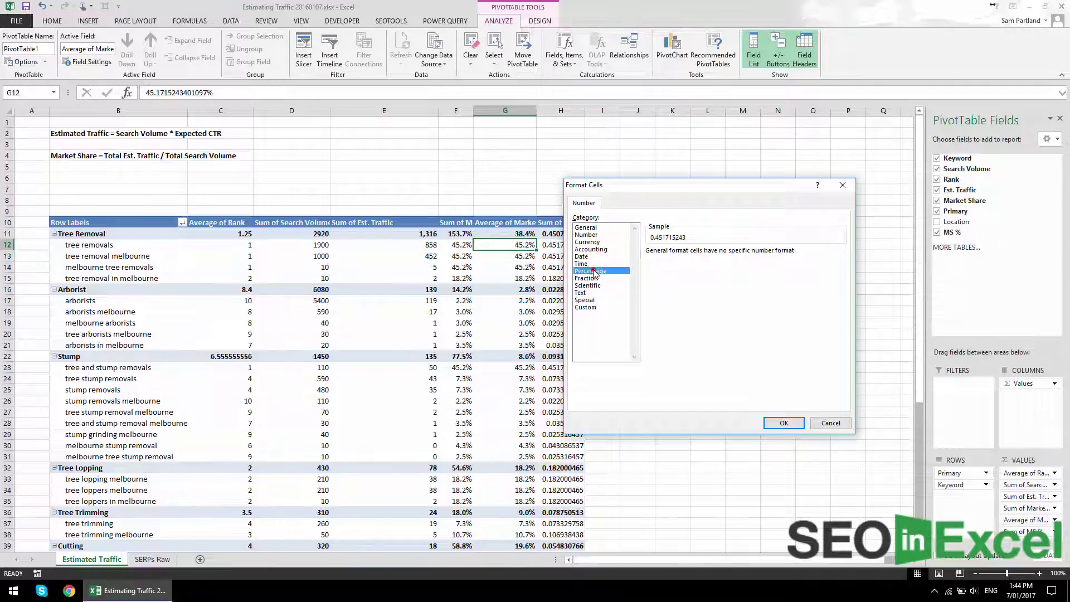
left_click(721, 255)
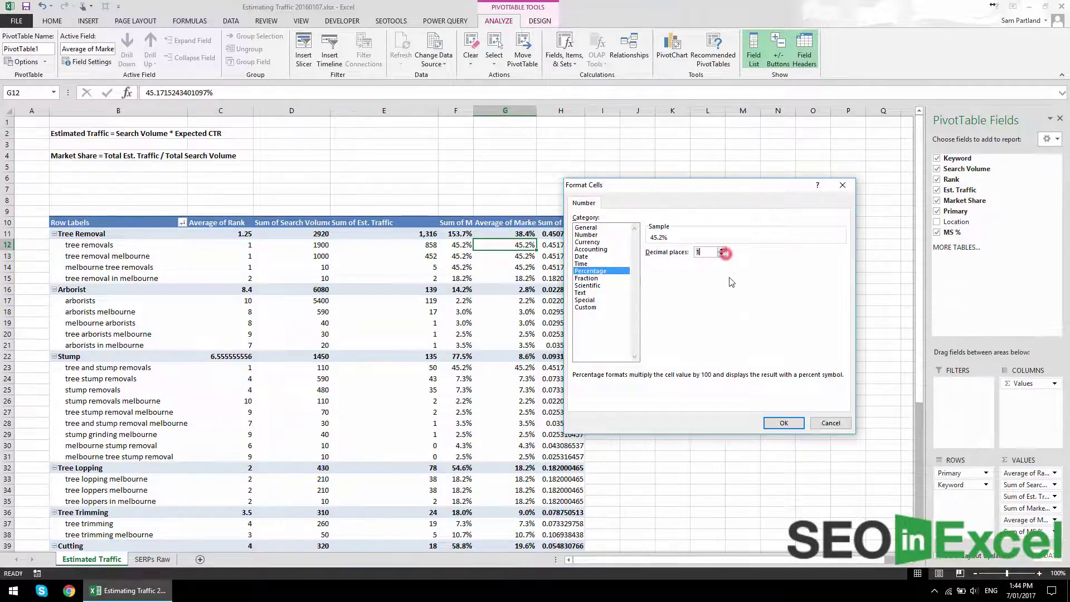
left_click(784, 424)
left_click(747, 382)
Compare Tree Removal's calculated MS % in H11 with the manual market share calculation in L11
left_click(565, 233)
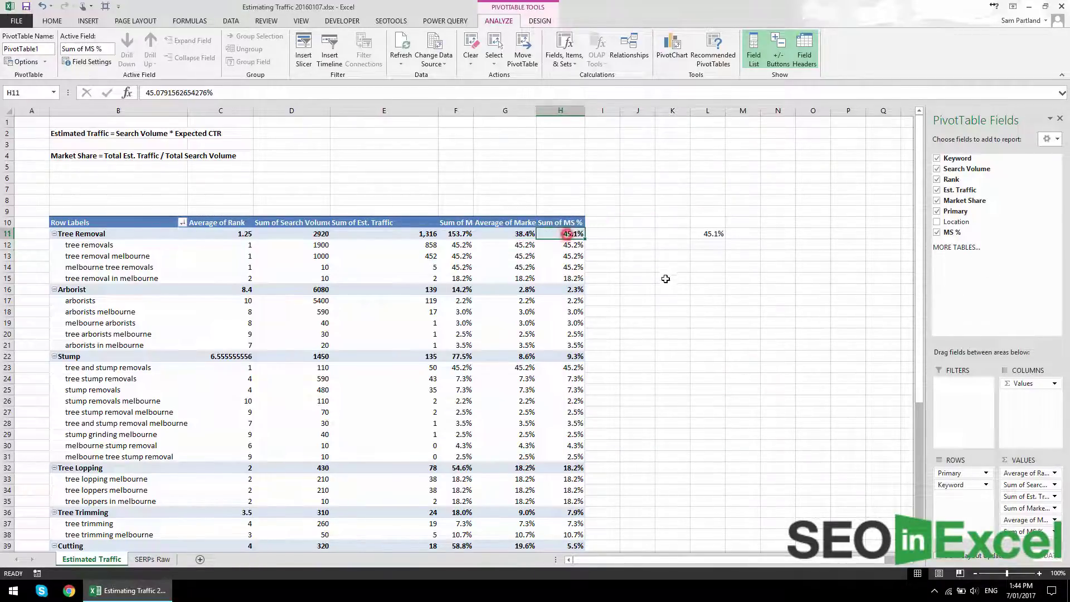
left_click(716, 234)
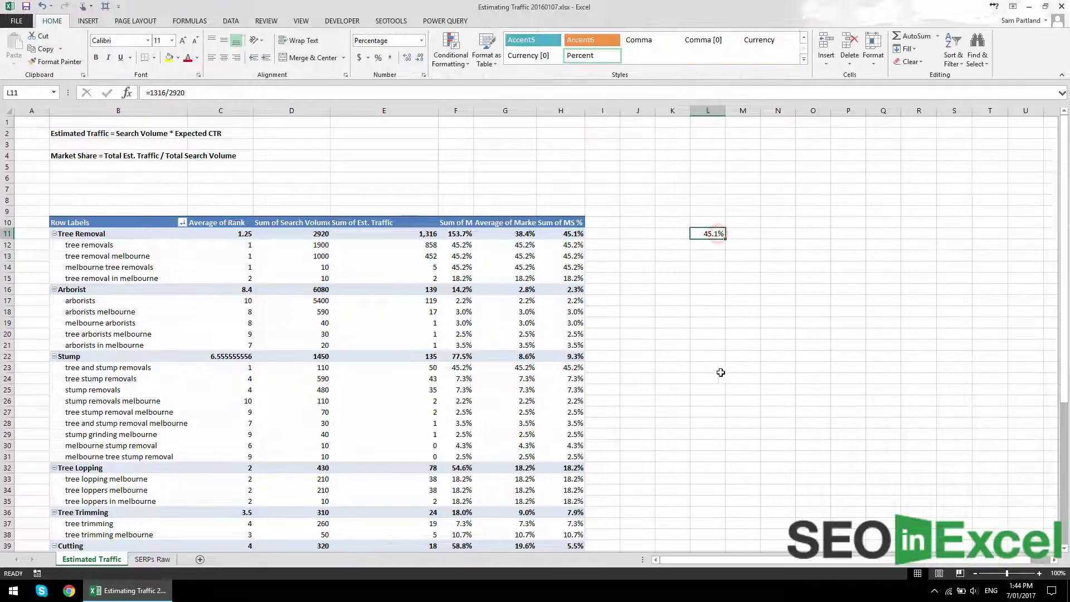
left_click(709, 357)
left_click(706, 234)
left_click(686, 302)
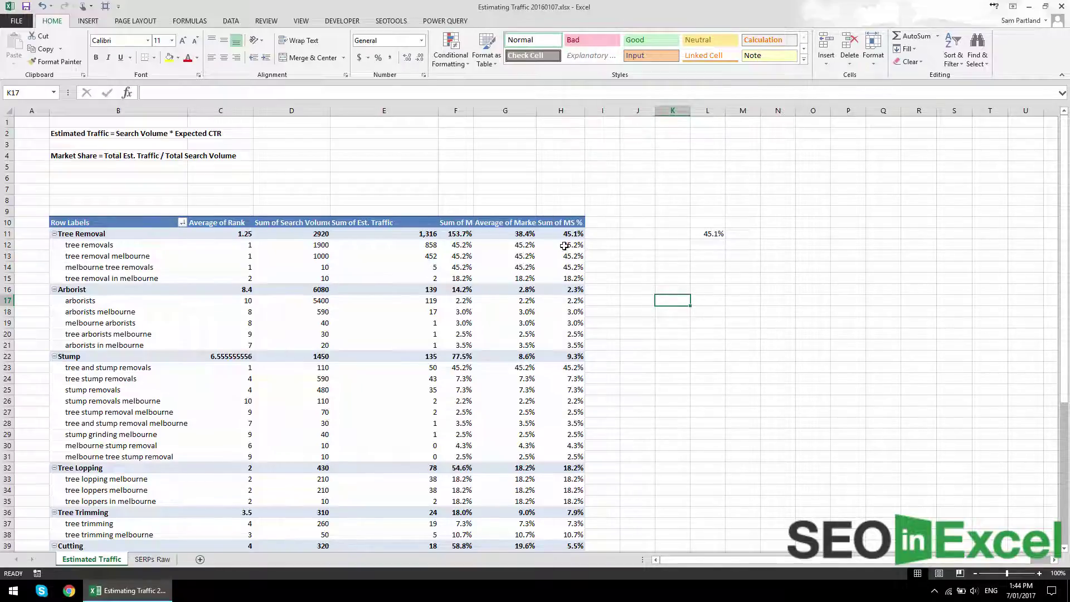
Compare the MS % and Average of Market Share columns for the Tree Removal keywords and their category subtotal
left_click_drag(564, 246, 563, 278)
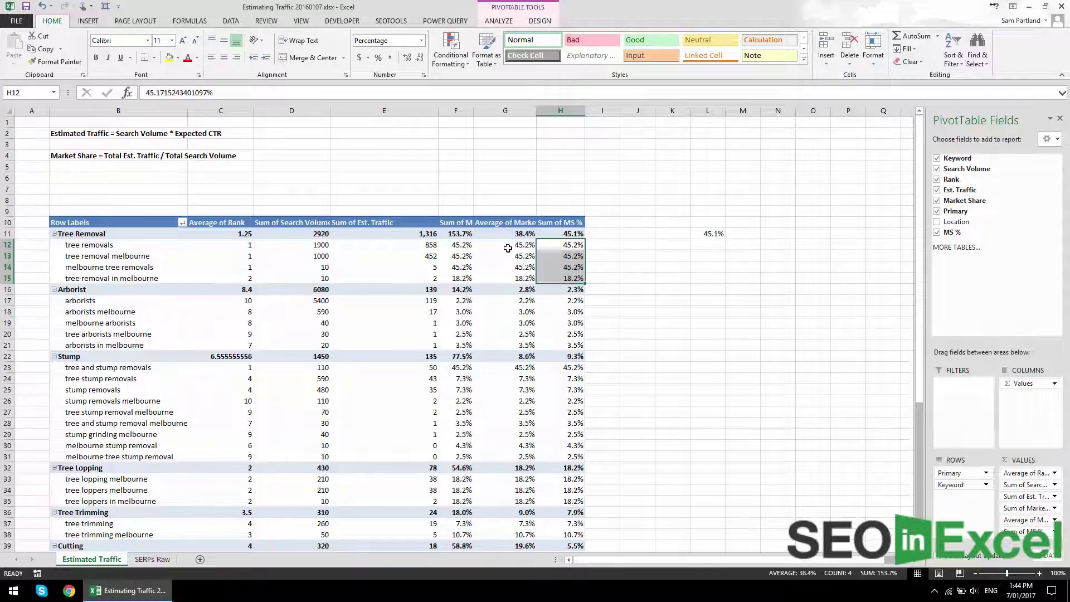
left_click_drag(506, 247, 504, 277)
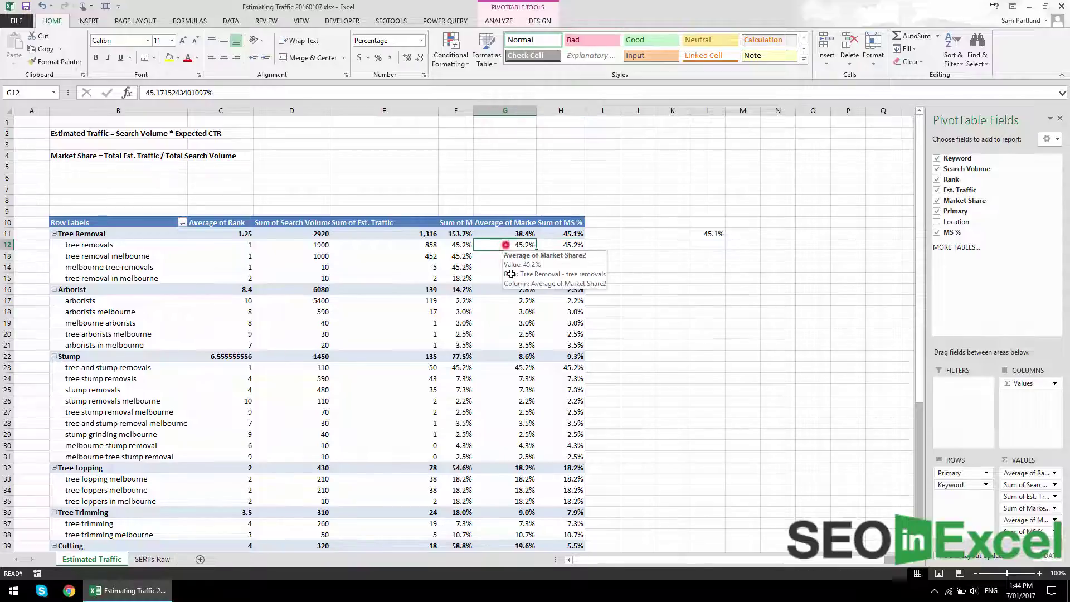
left_click(152, 559)
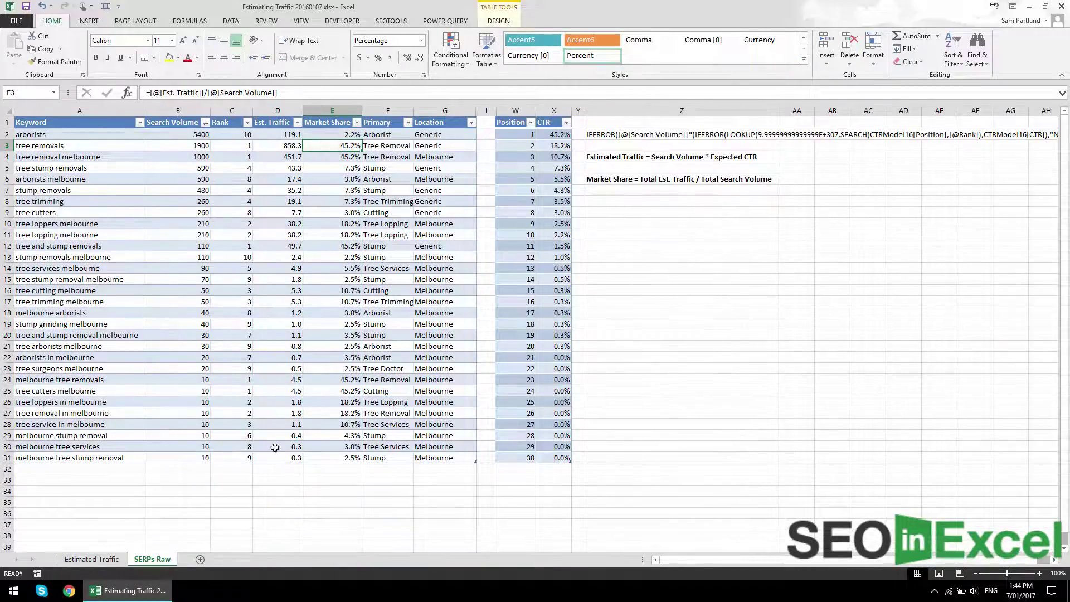
left_click(92, 559)
left_click(506, 243)
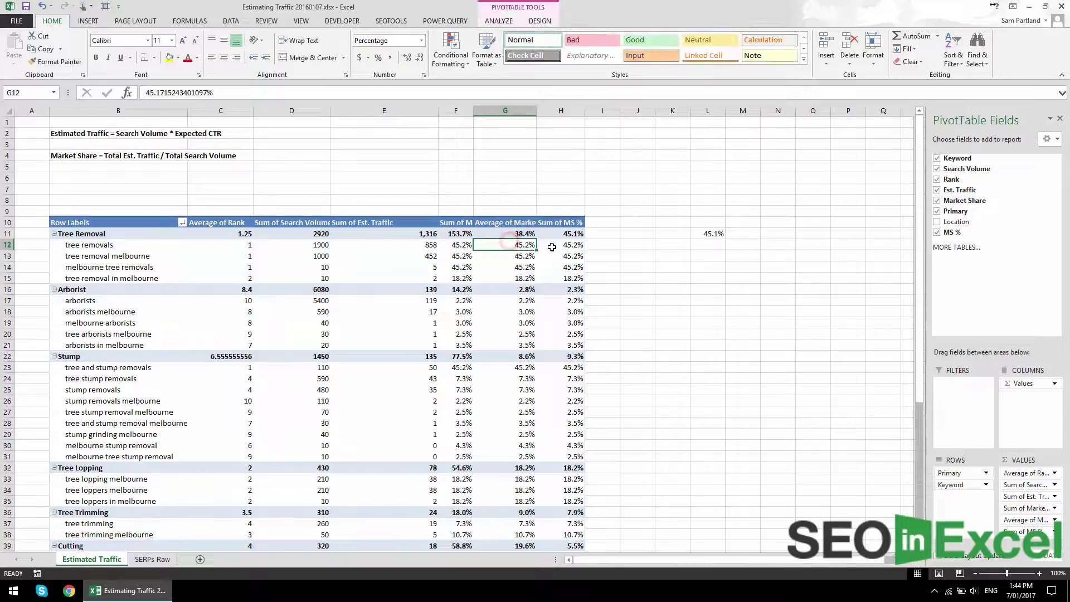
left_click(515, 234)
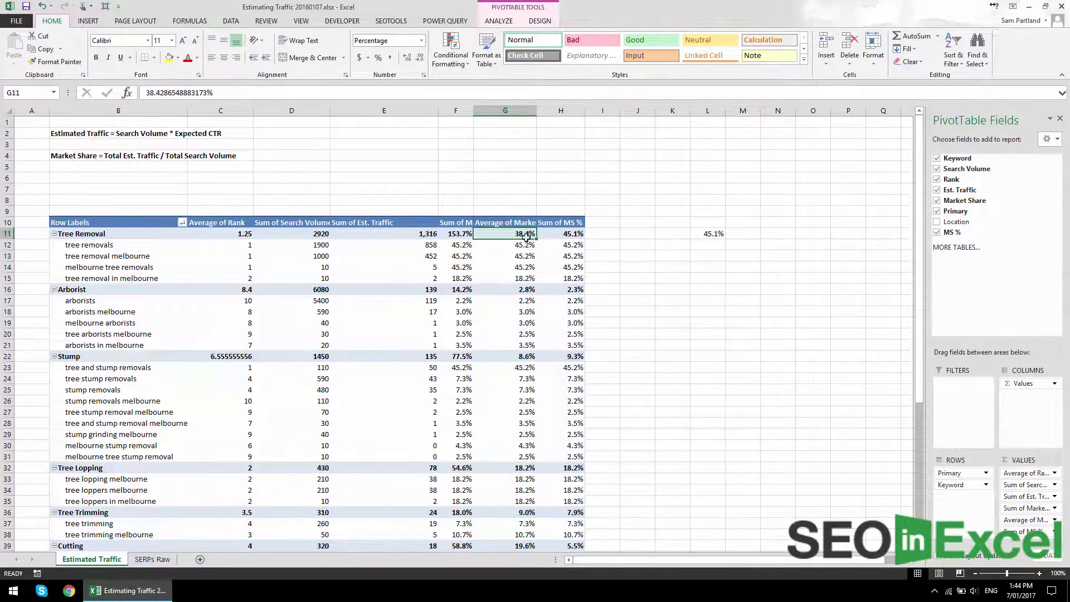
left_click_drag(513, 235, 571, 234)
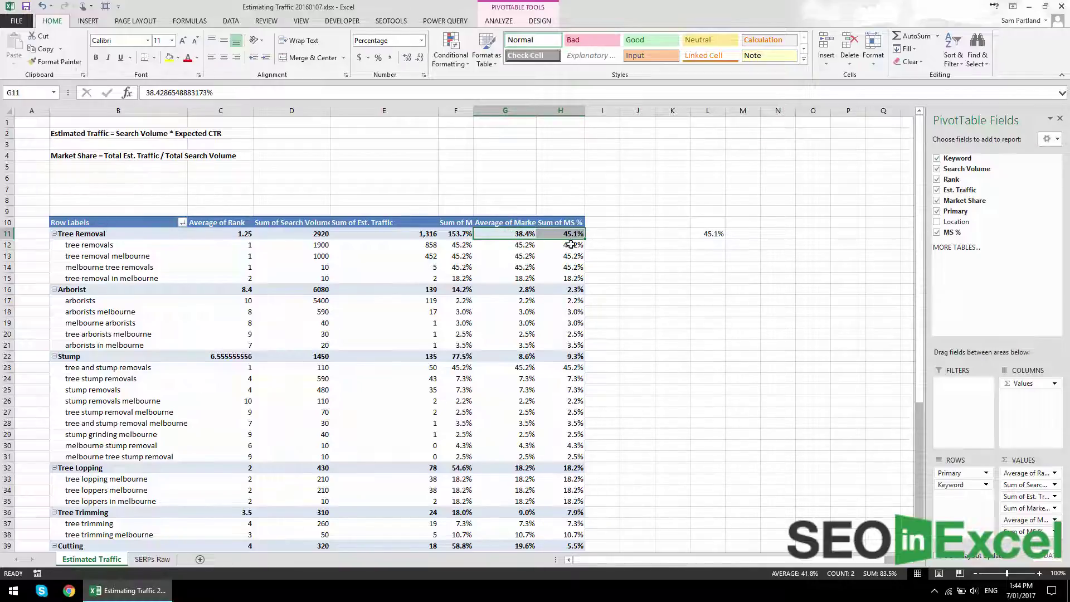
Examine the MS % subtotals of the other categories, comparing Tree Lopping's with its average market share
left_click(574, 234)
left_click(576, 289)
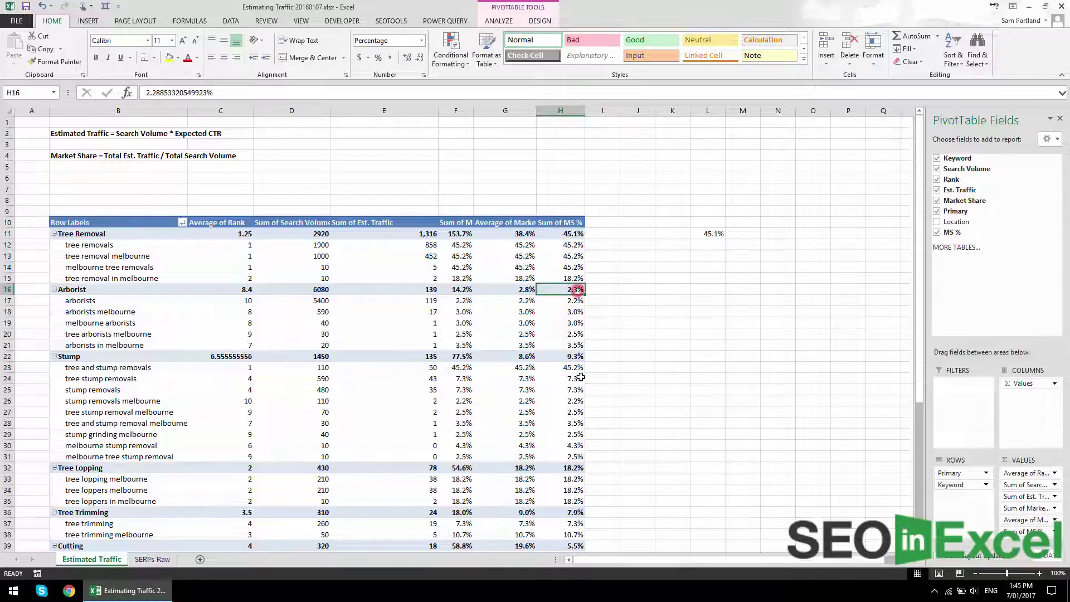
scroll(579, 358, "down", 1)
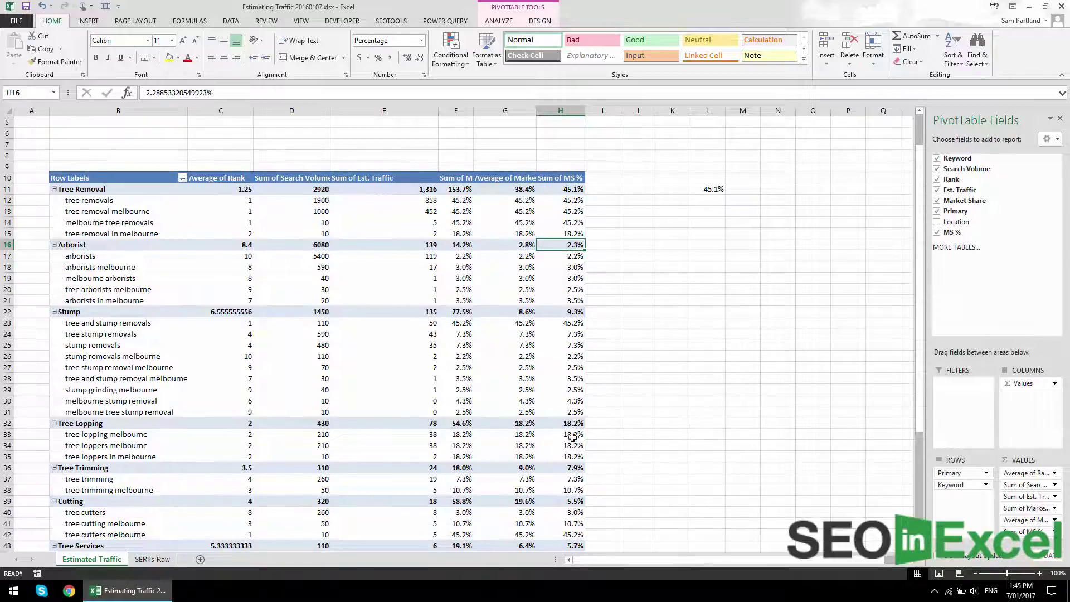
scroll(592, 402, "down", 1)
scroll(594, 395, "down", 1)
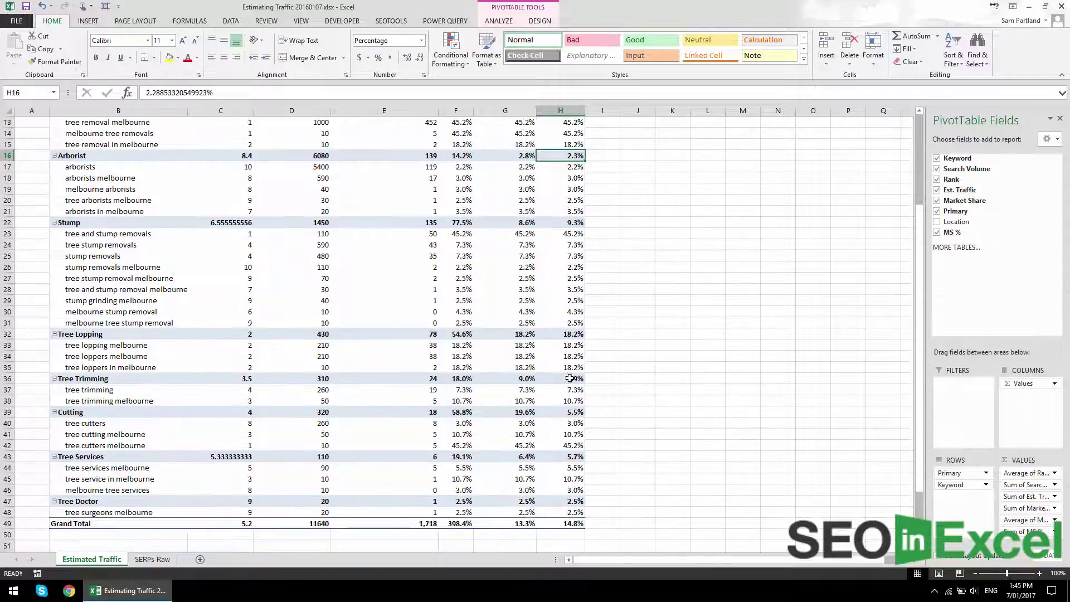
left_click(571, 333)
left_click_drag(523, 333, 533, 368)
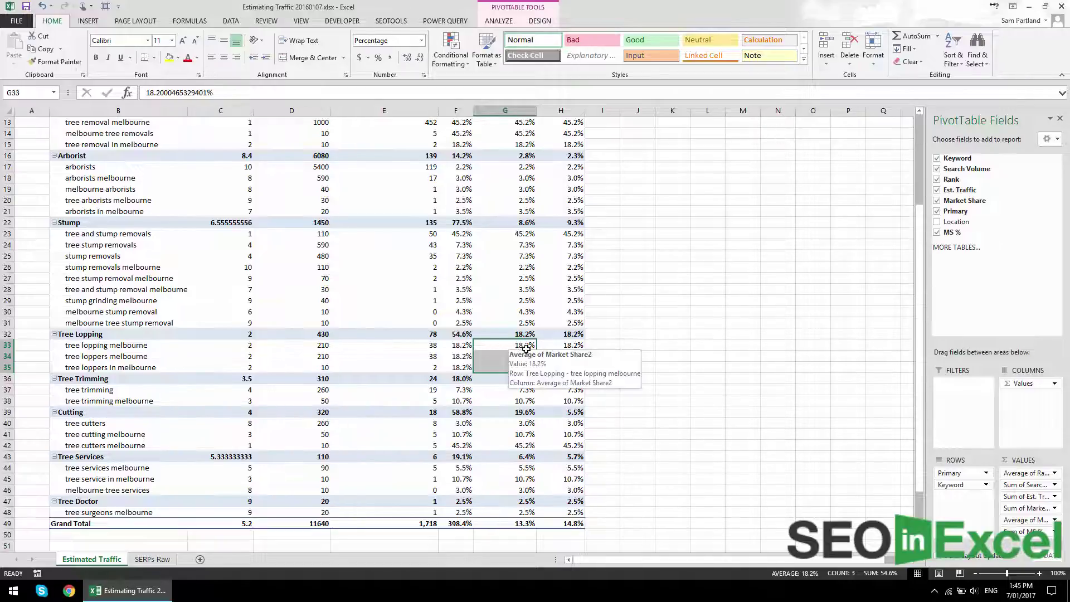
left_click(572, 334)
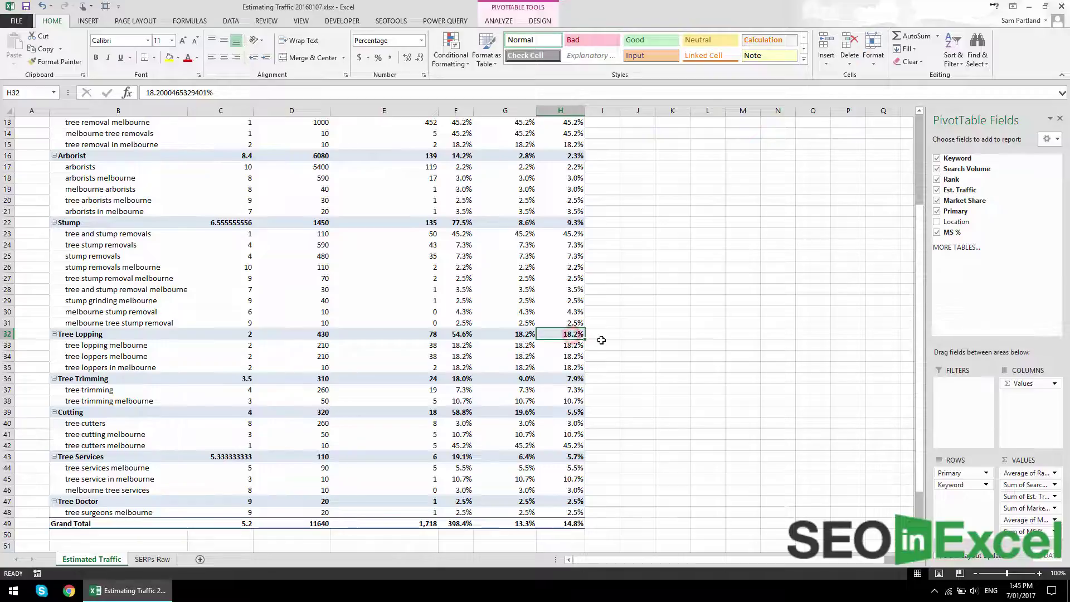
scroll(569, 340, "down", 1)
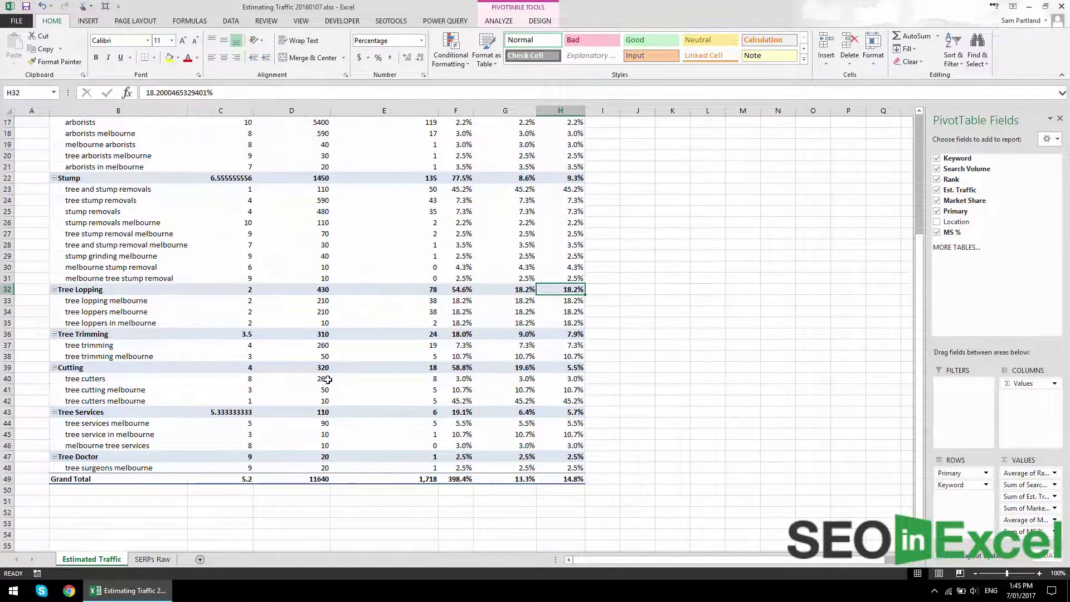
Compare the Cutting category's average market share with its MS % subtotal, checking rank and search volume of its keywords
left_click(514, 368)
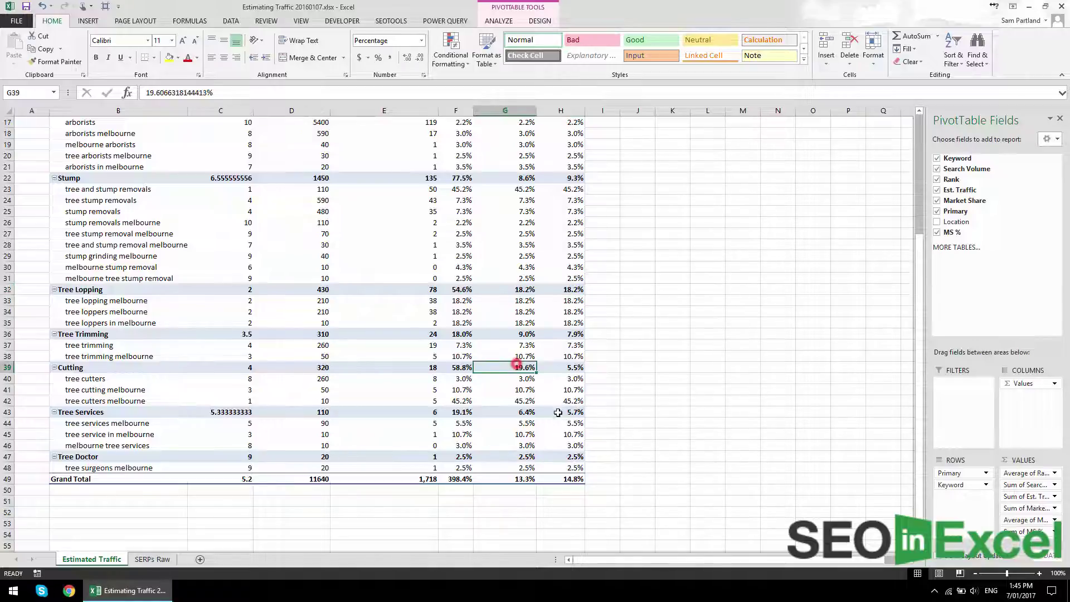
left_click(299, 398)
left_click(526, 402)
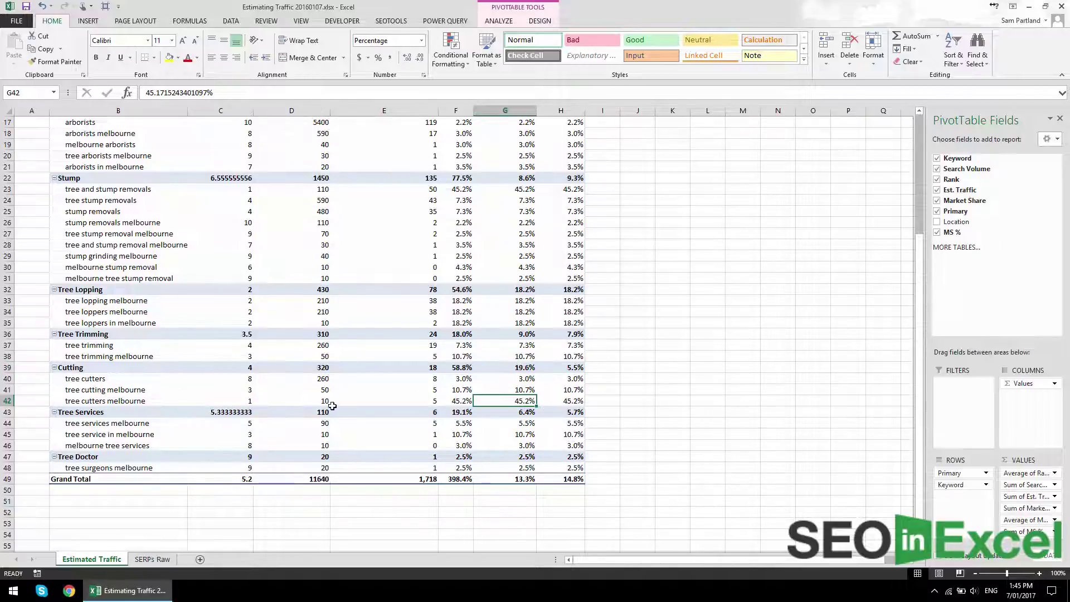
left_click(273, 403)
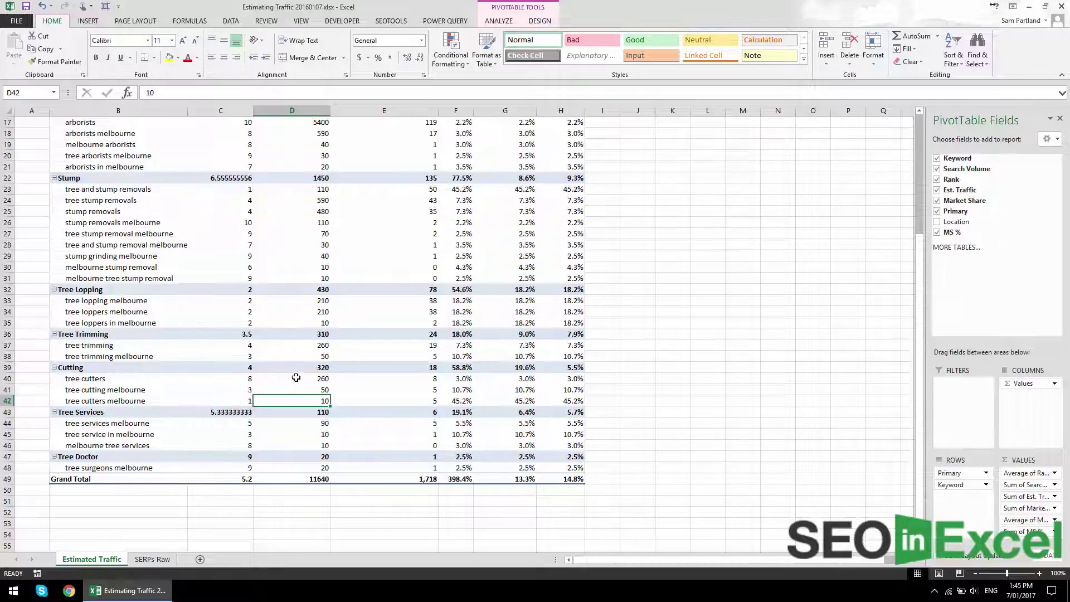
left_click(241, 378)
left_click(299, 379, "shift")
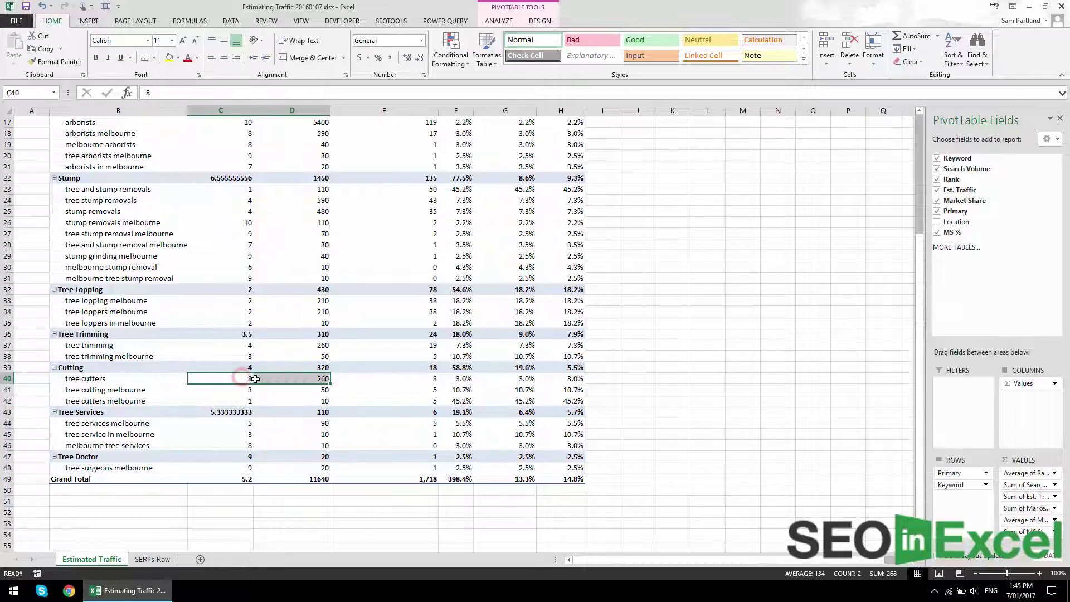
left_click(520, 377)
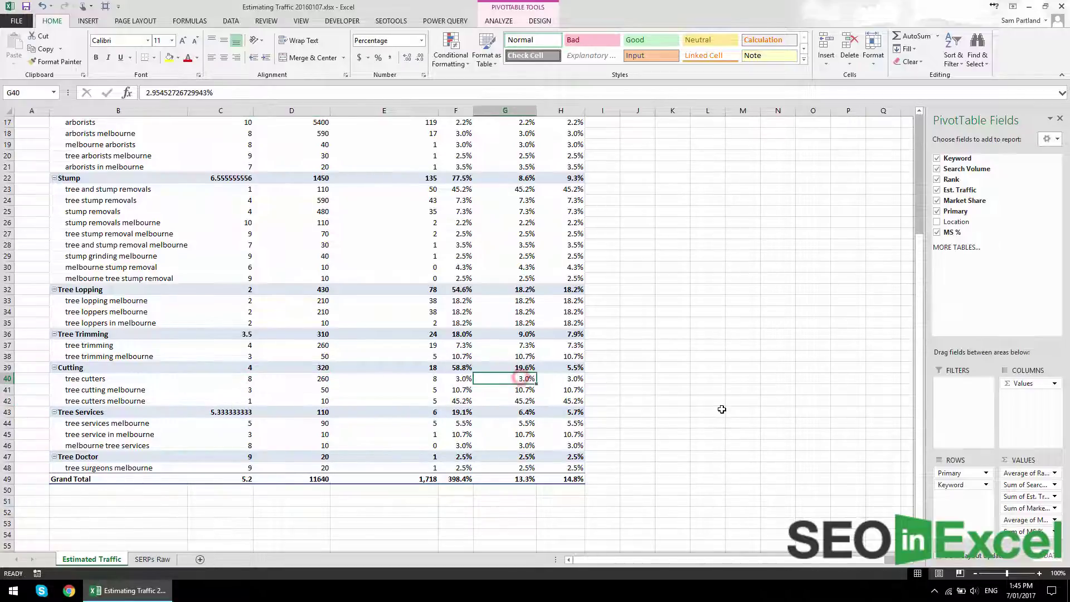
left_click(577, 380)
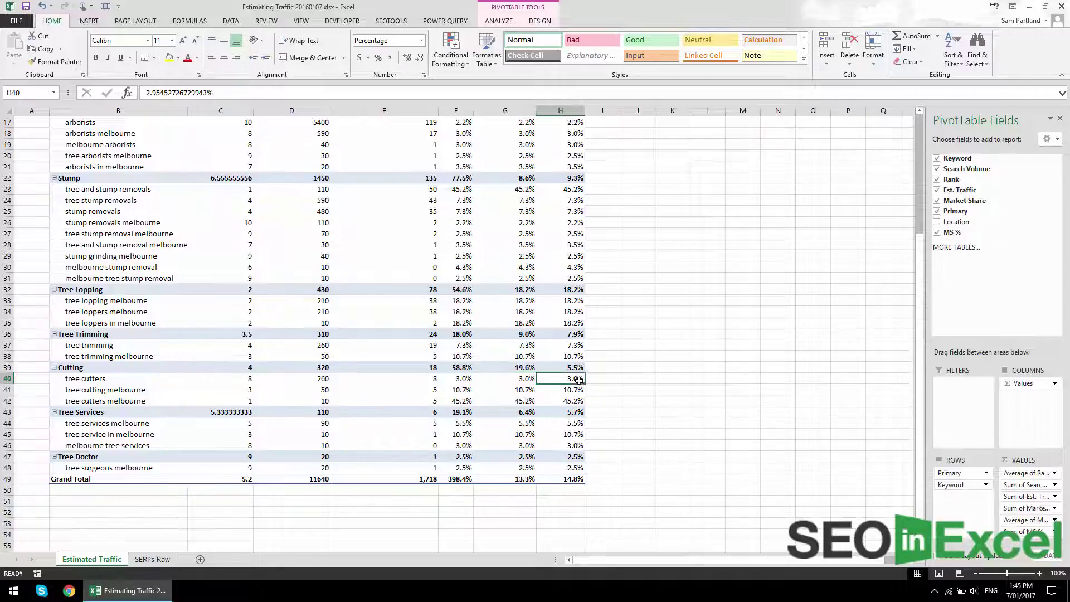
left_click(572, 368)
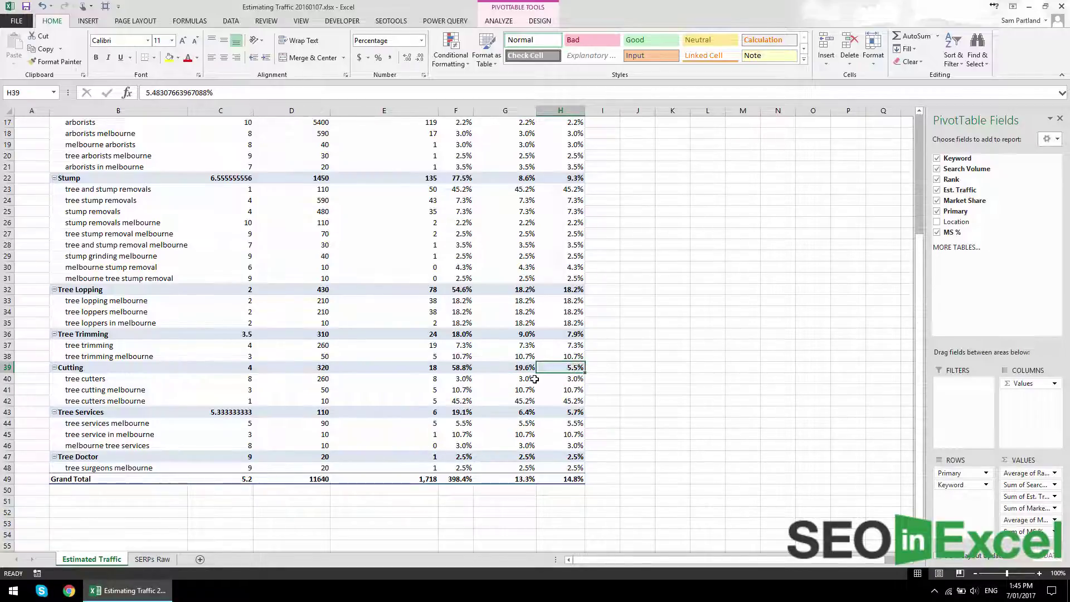
Collapse the entire Primary field in the PivotTable so only the category rows and grand total are listed
scroll(563, 383, "up", 5)
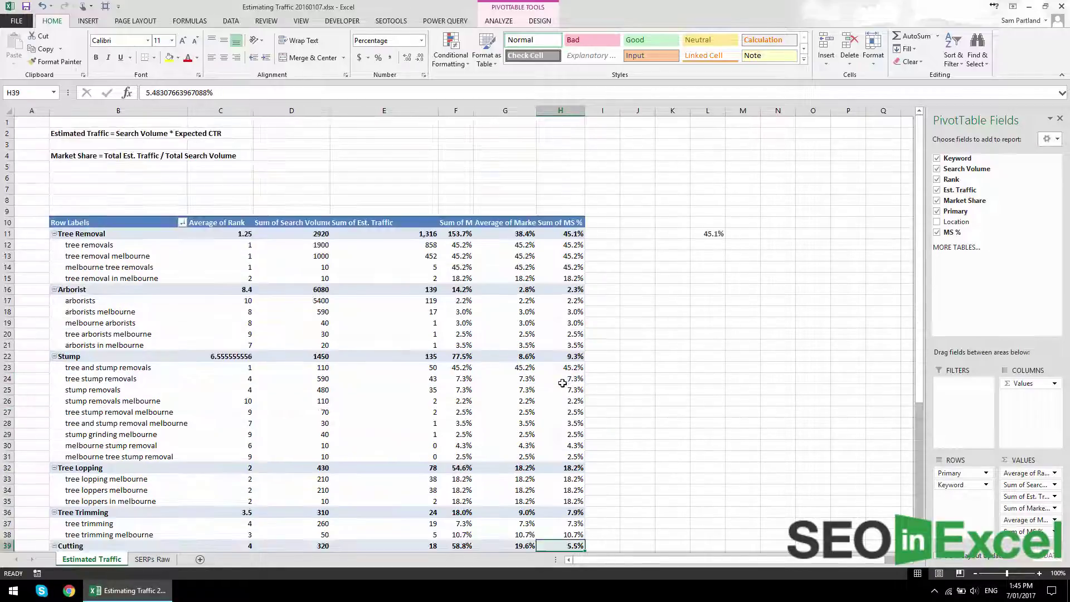
right_click(109, 234)
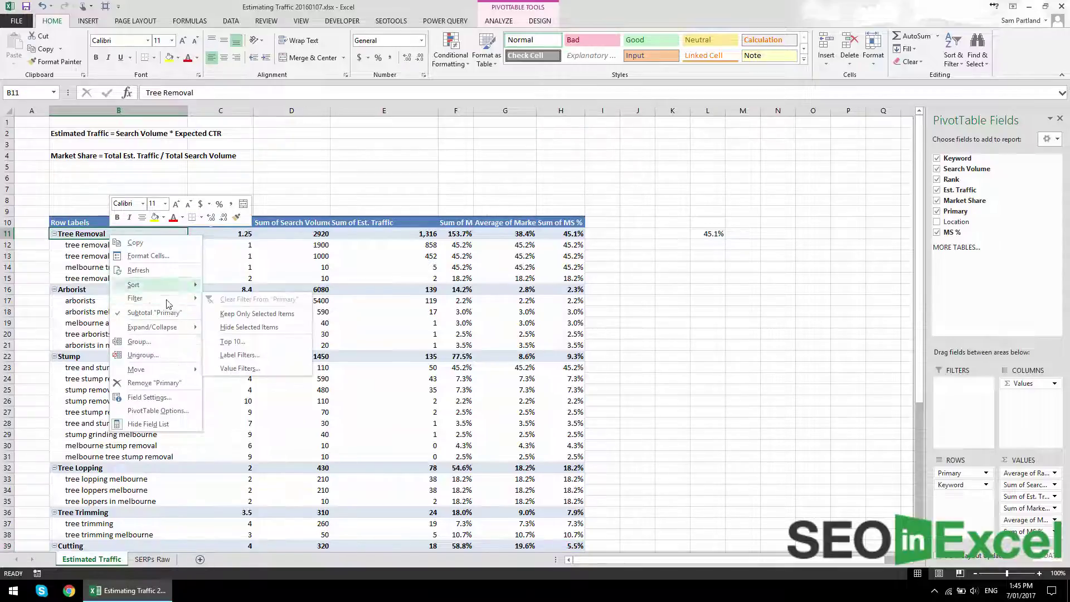
left_click(159, 327)
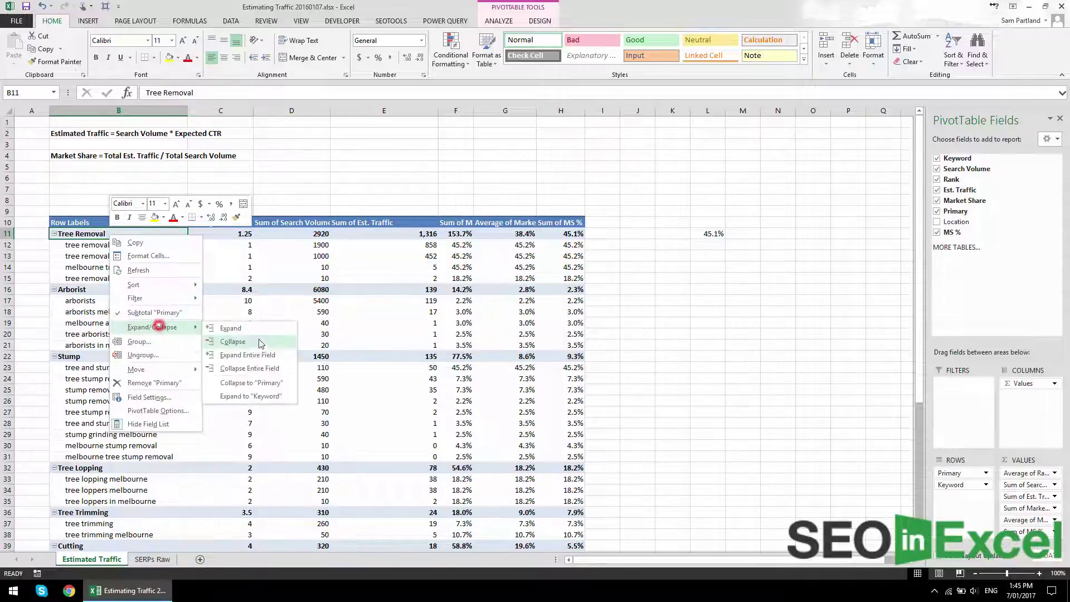
left_click(245, 368)
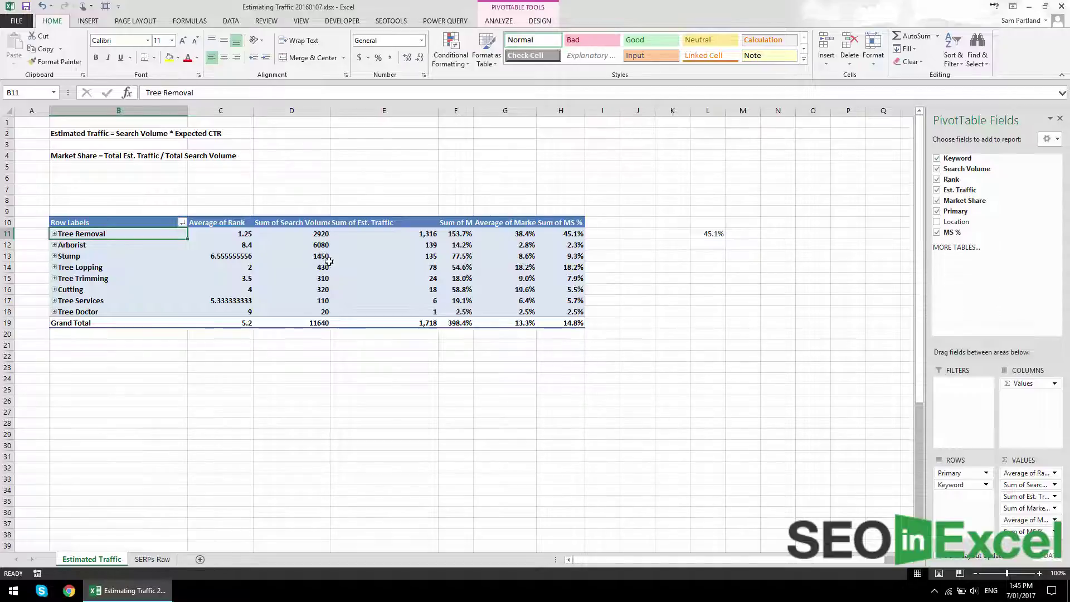
left_click(426, 389)
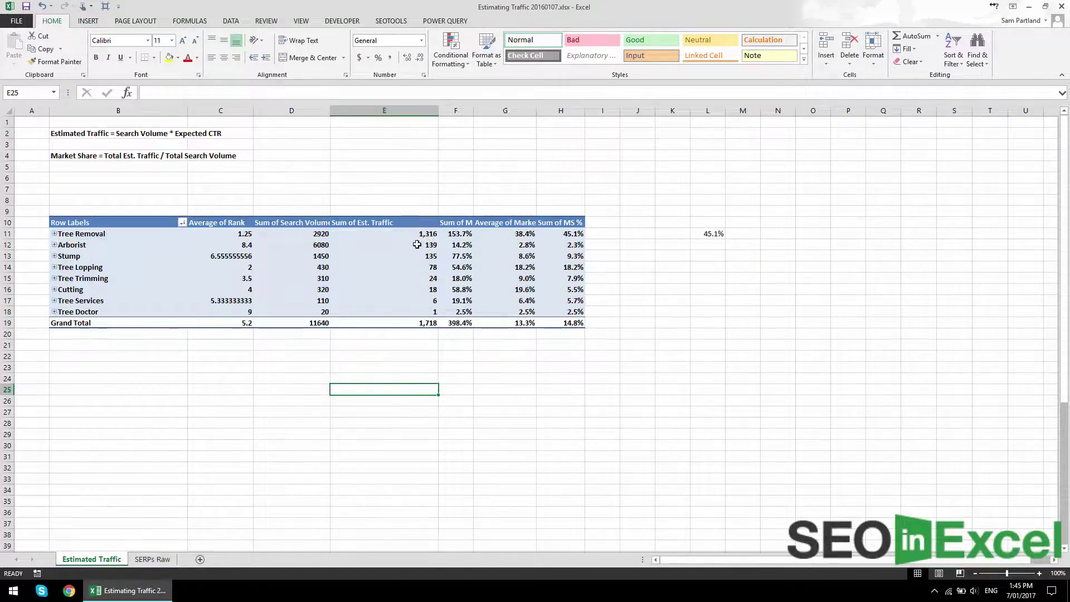
Review the Est. Traffic column of the keyword table on the SERPs Raw sheet, and return to the Estimated Traffic sheet
left_click(152, 559)
left_click_drag(267, 136, 267, 458)
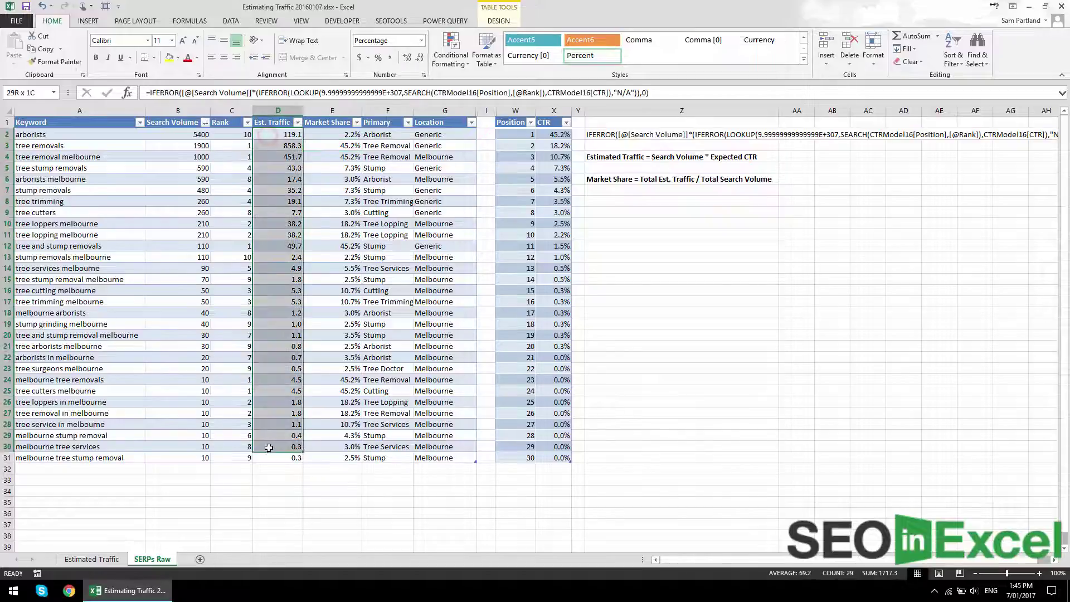
left_click(92, 559)
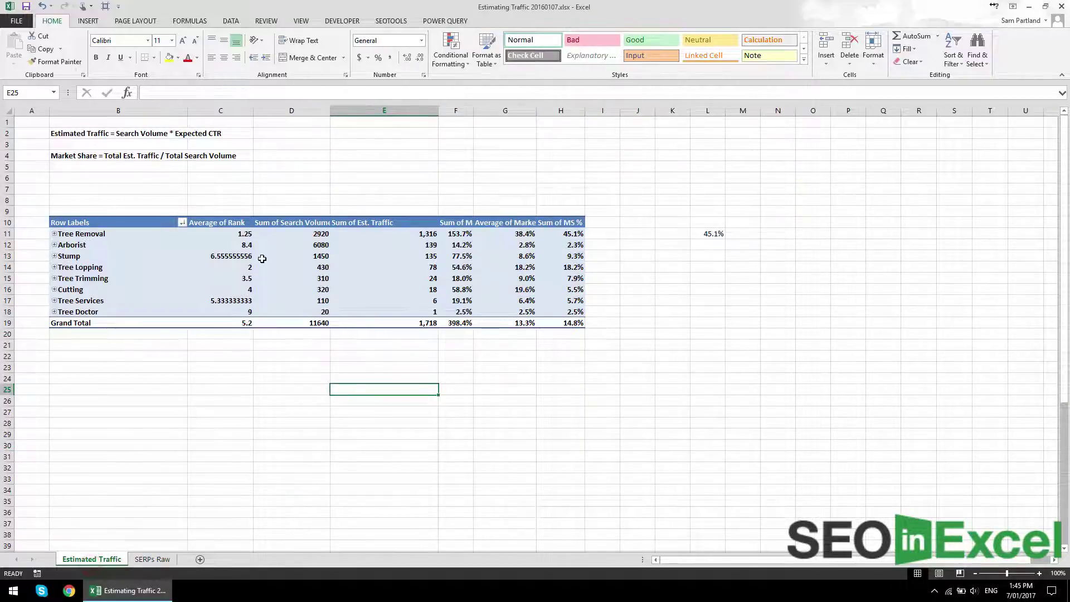
Review the Estimated Traffic and Market Share definitions noted above the PivotTable
mouse_move(262, 259)
left_click(118, 135)
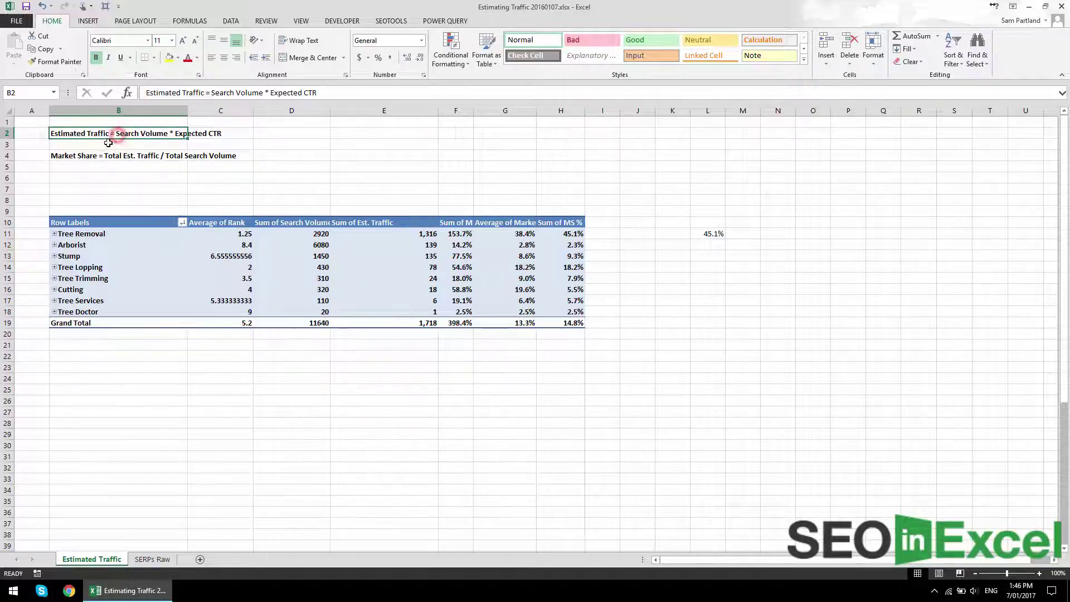
left_click(168, 171)
left_click(114, 134)
Examine the full estimated traffic formula text in Z2 of SERPs Raw without editing it, and return to the Estimated Traffic sheet
left_click(151, 559)
left_click(649, 139)
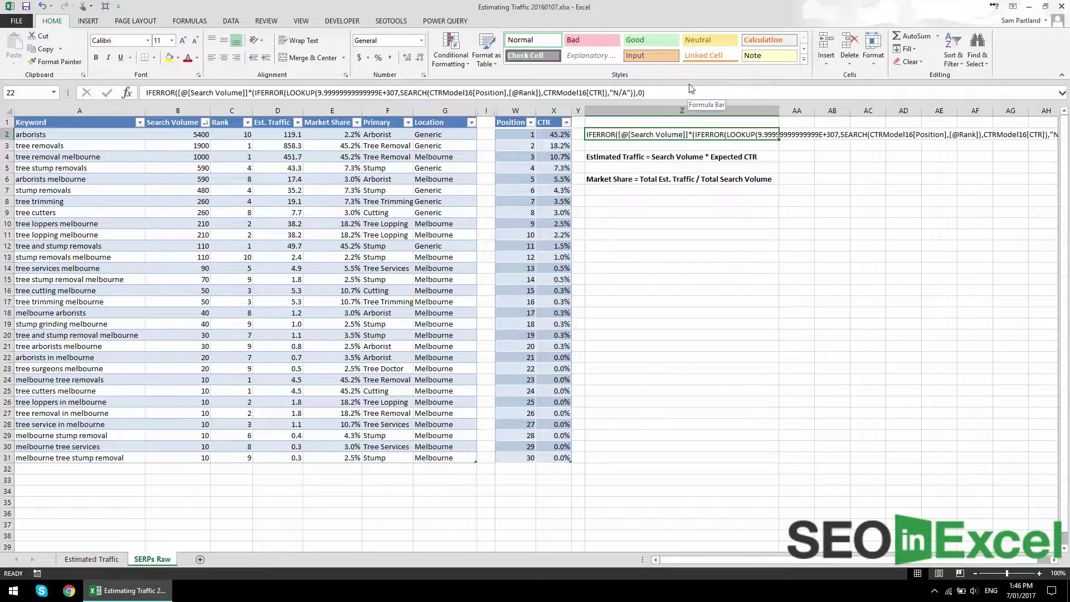
left_click_drag(675, 92, 141, 92)
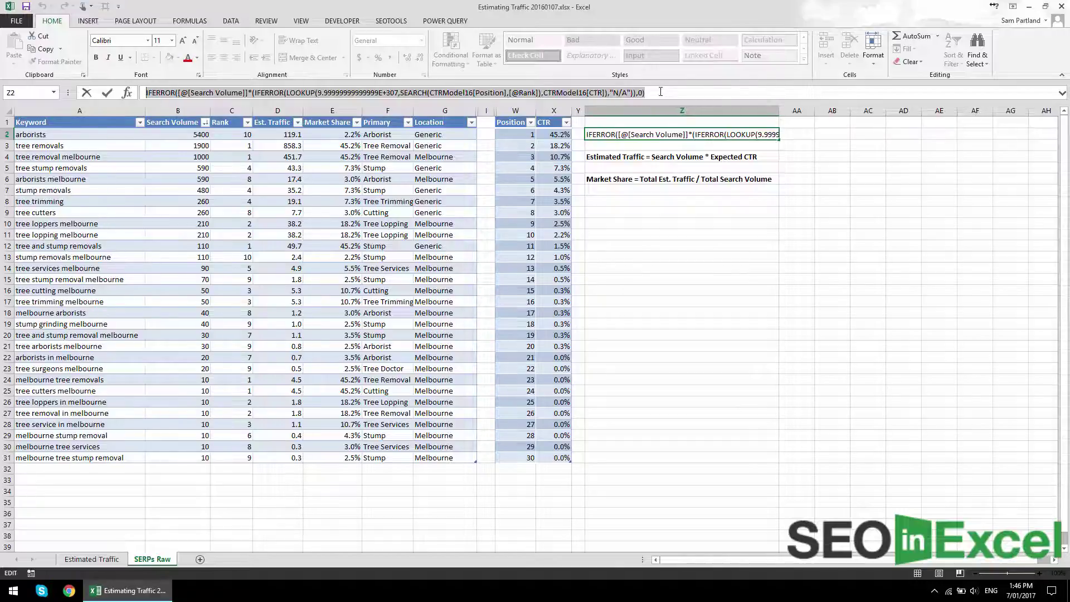
left_click(188, 94)
left_click_drag(177, 93, 633, 91)
key("Escape")
left_click(89, 560)
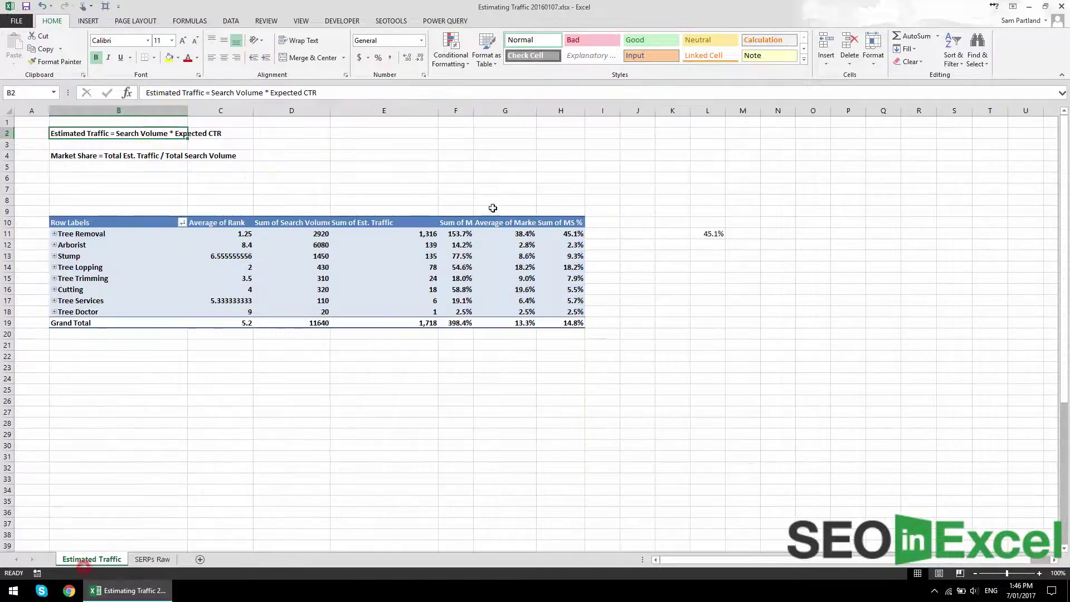